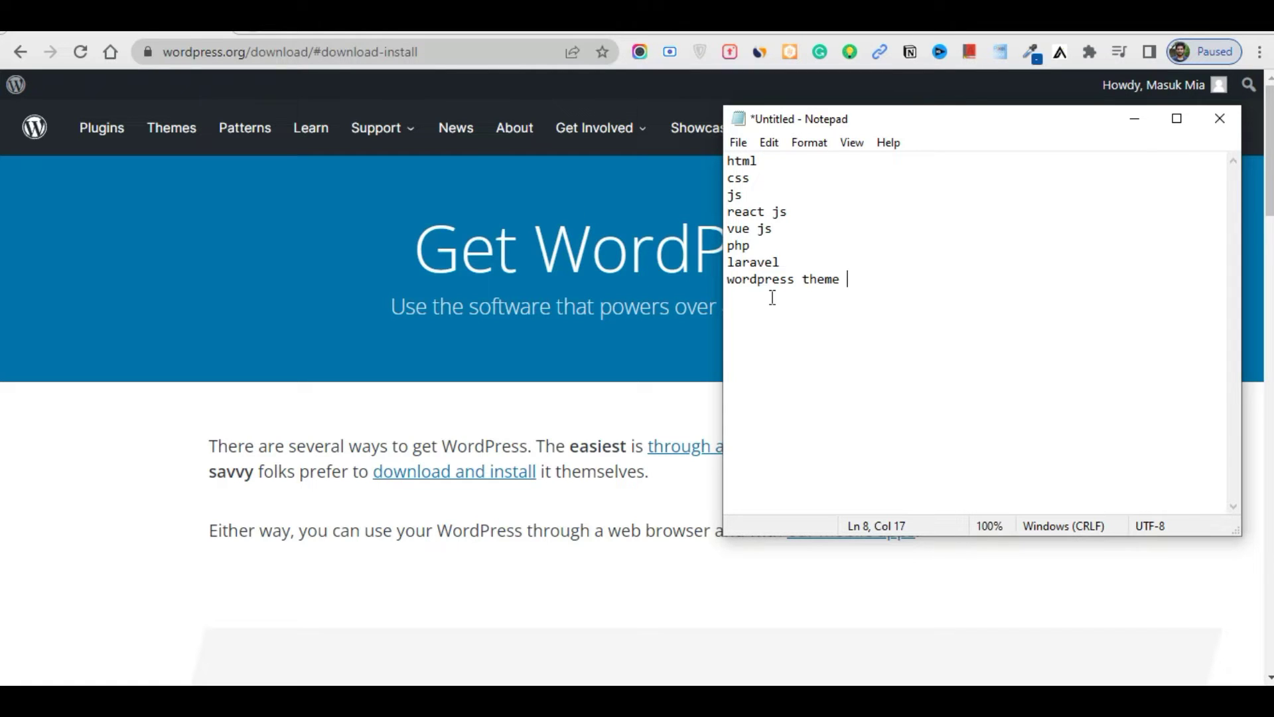
Move the 'wordpress theme' line into the php entry so it reads php(wordpress theme )
drag(854, 285, 718, 283)
key(ctrl+c)
key(BackSpace)
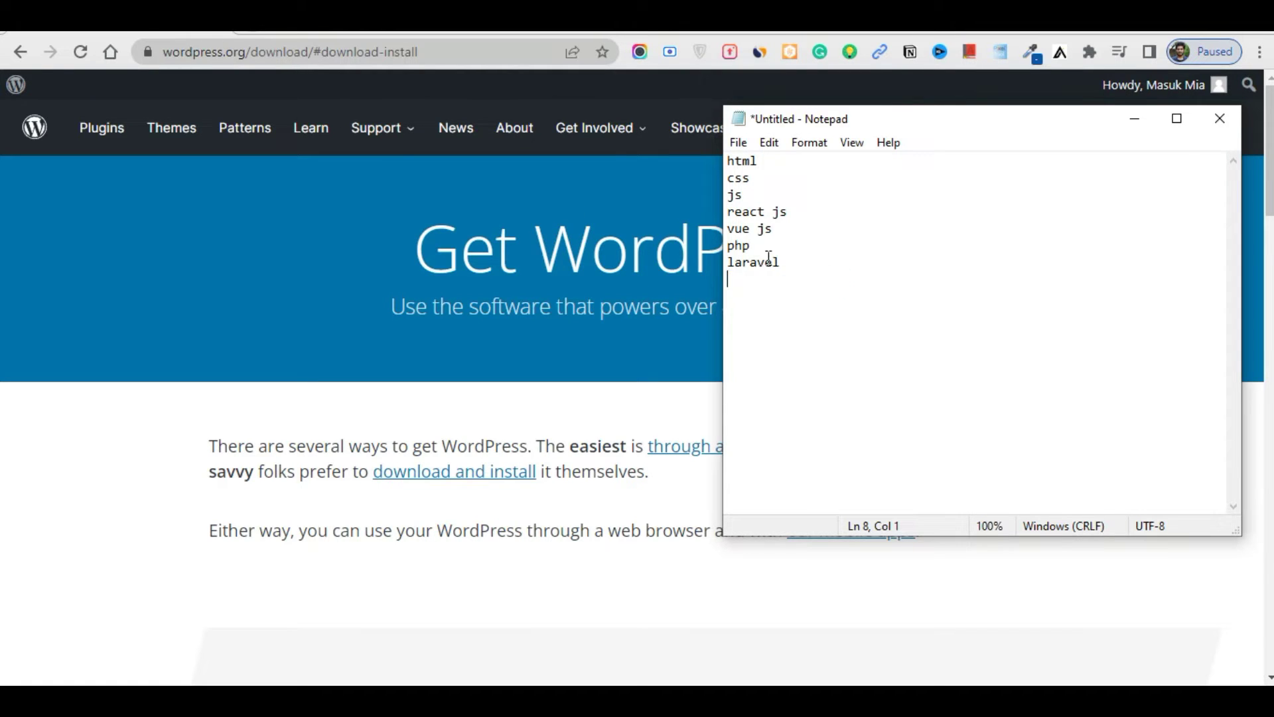
click(798, 233)
click(799, 247)
text(()
key(ctrl+v)
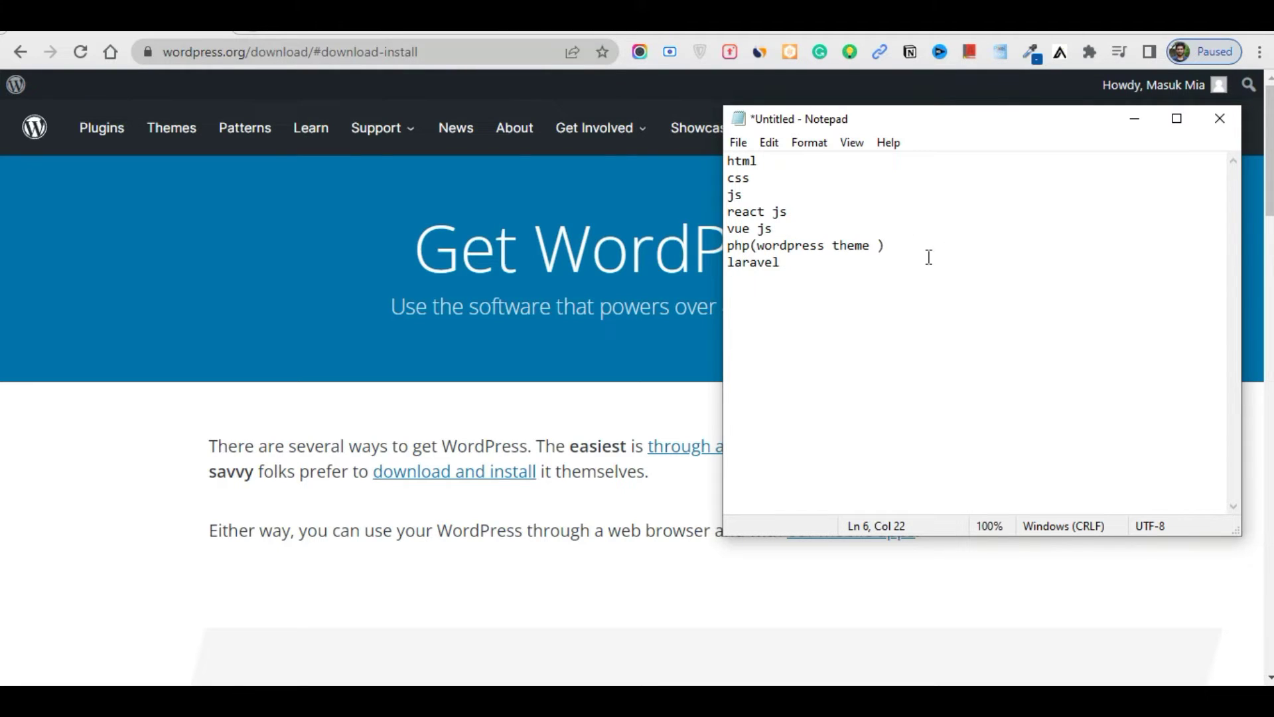
key(Return)
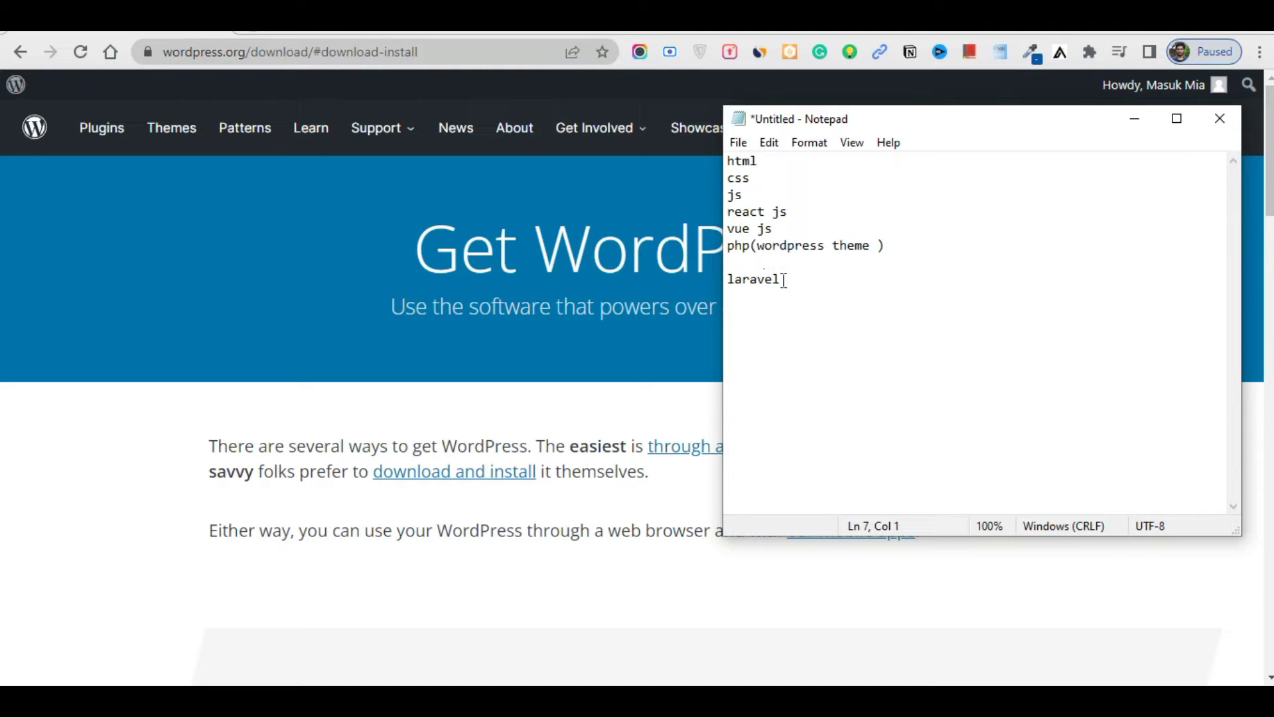
Review the topic list line by line, from laravel through html, css, js, react js, vue js and php
click(810, 281)
double_click(822, 276)
click(862, 287)
click(825, 282)
click(773, 164)
click(767, 178)
click(768, 194)
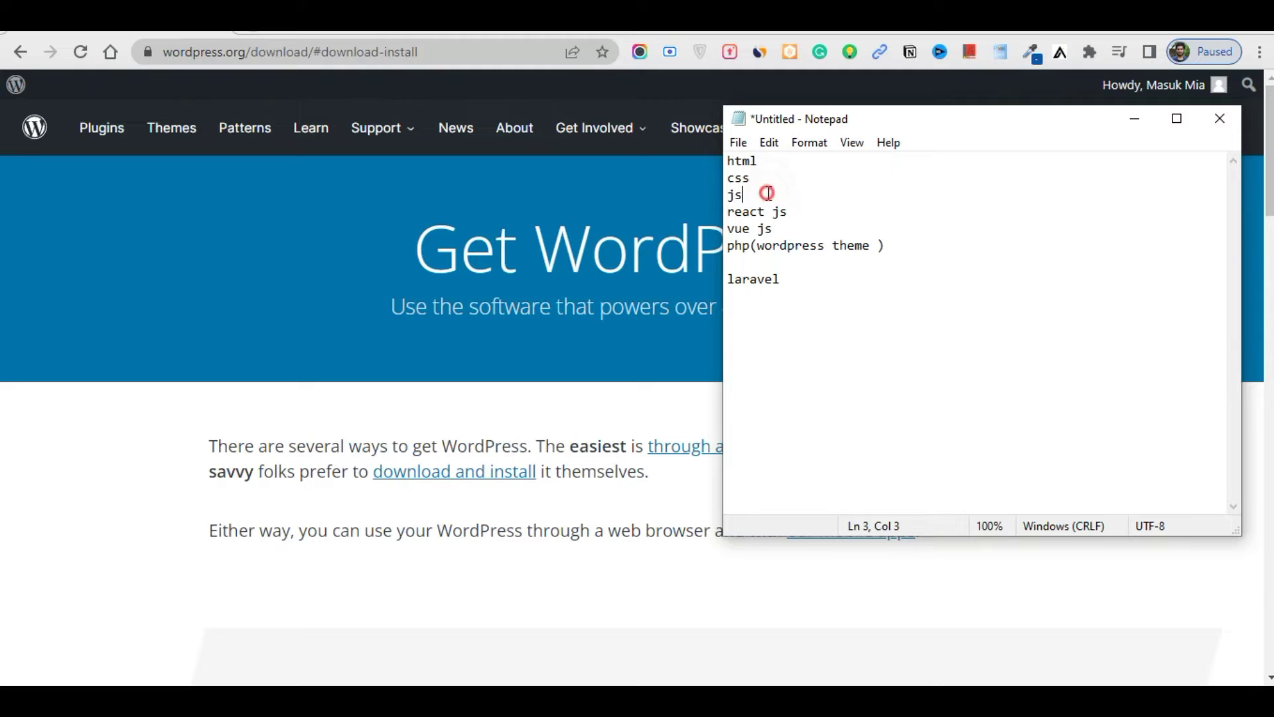
click(815, 208)
click(807, 227)
click(907, 240)
click(826, 279)
Close the notes window without saving the changes
drag(792, 303, 727, 160)
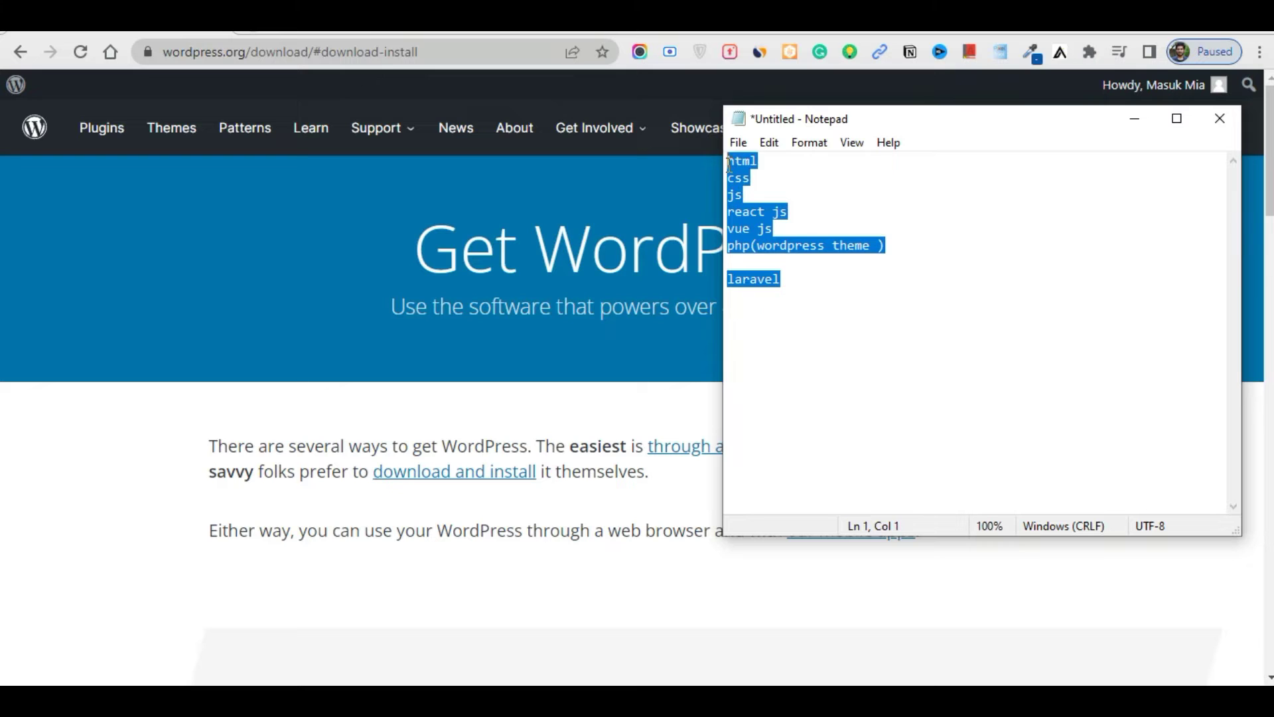
click(839, 193)
click(1233, 126)
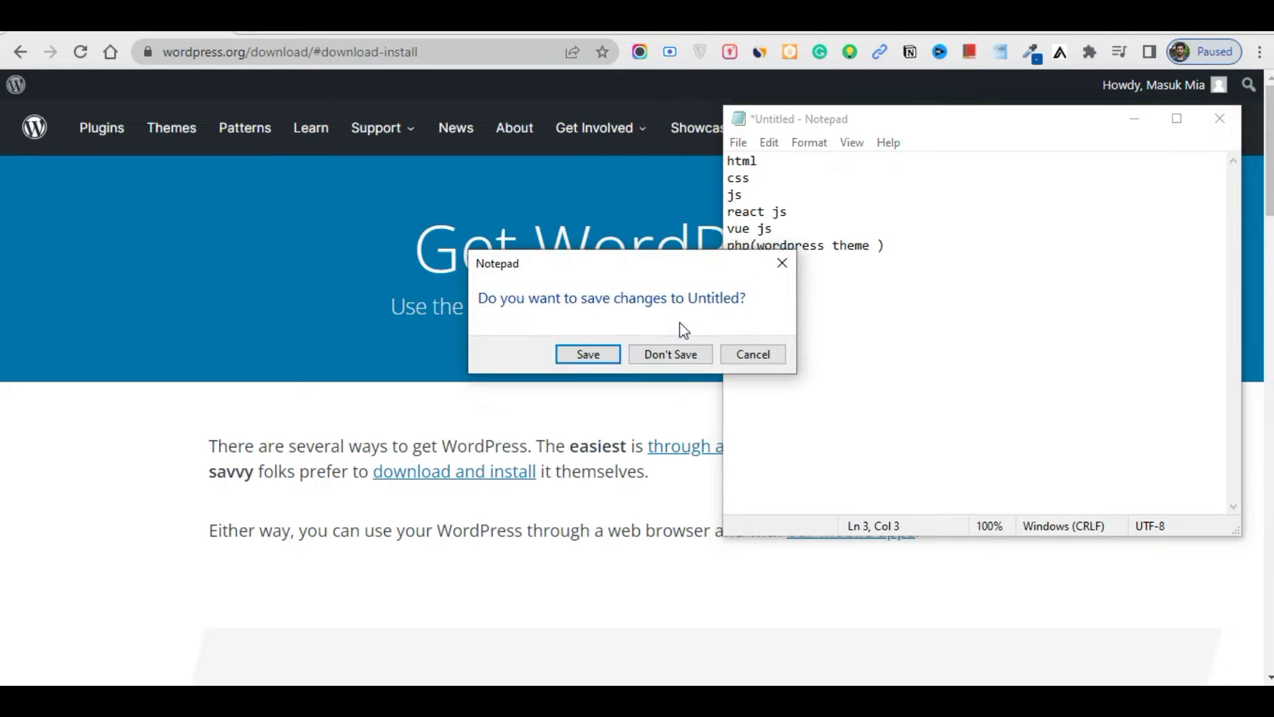
click(674, 356)
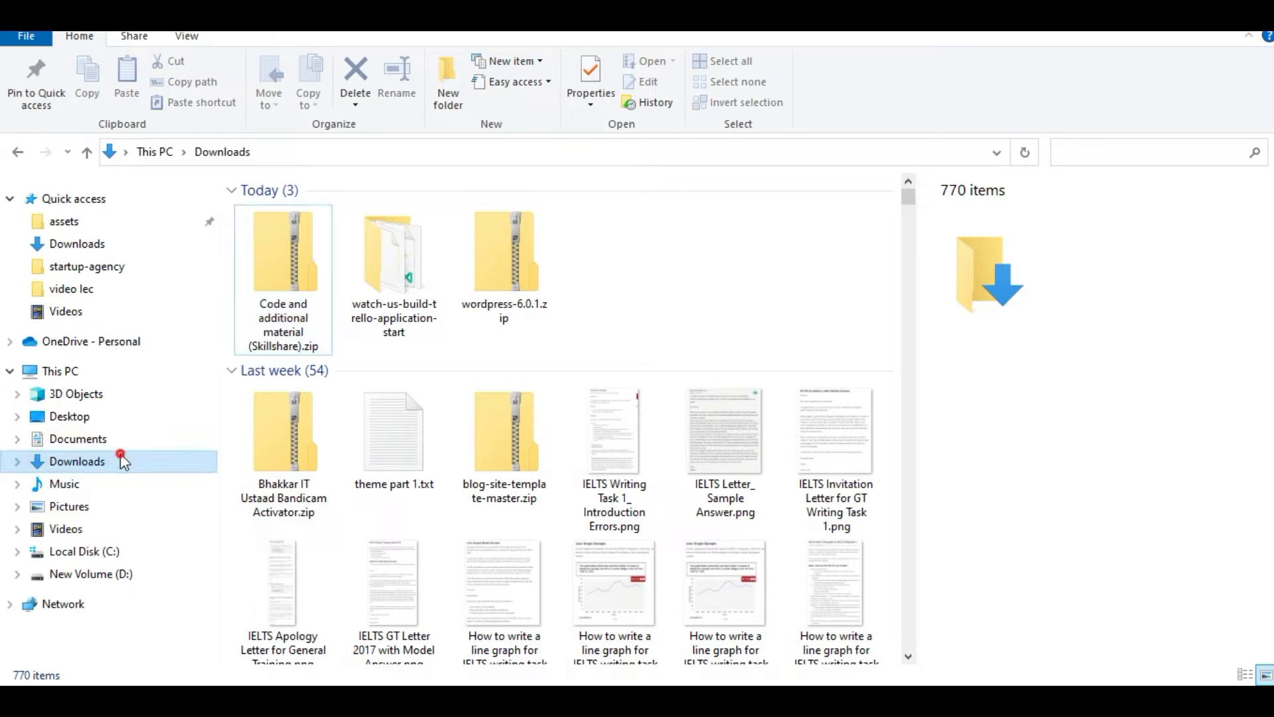
Abort extracting wordpress-6.0.1.zip straight into Downloads and delete the partial wordpress folder
click(122, 461)
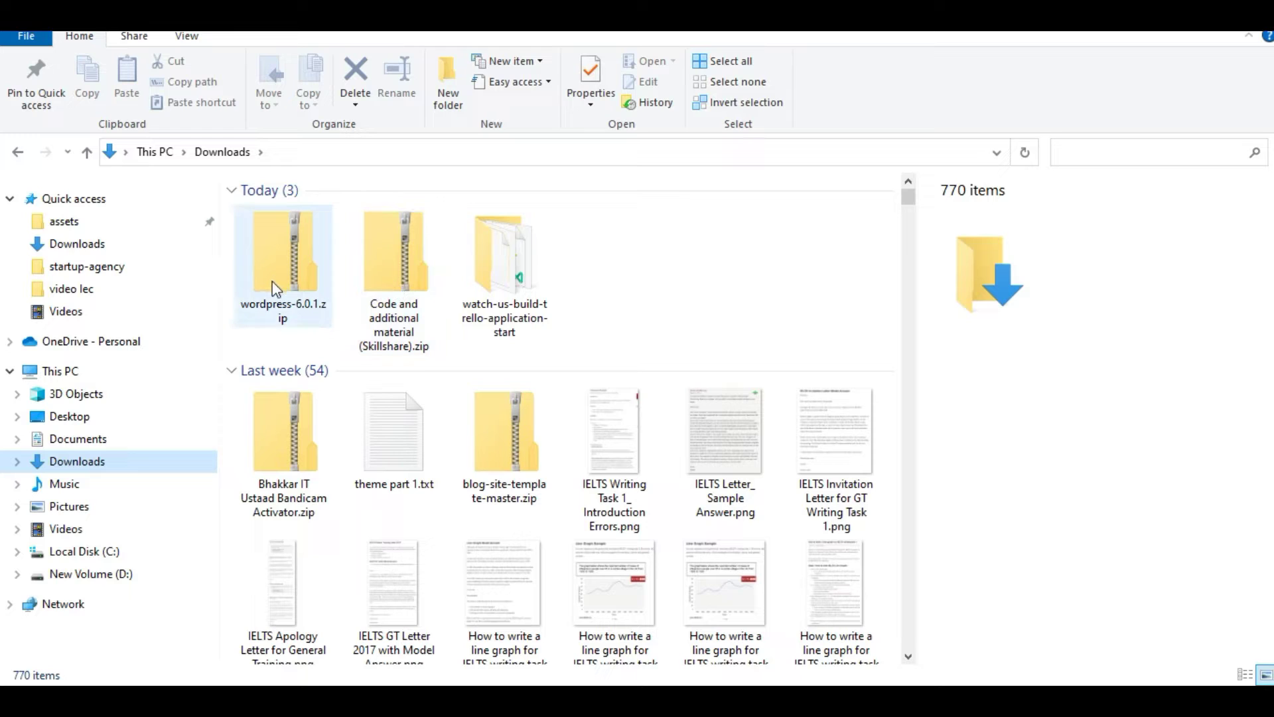
right_click(291, 268)
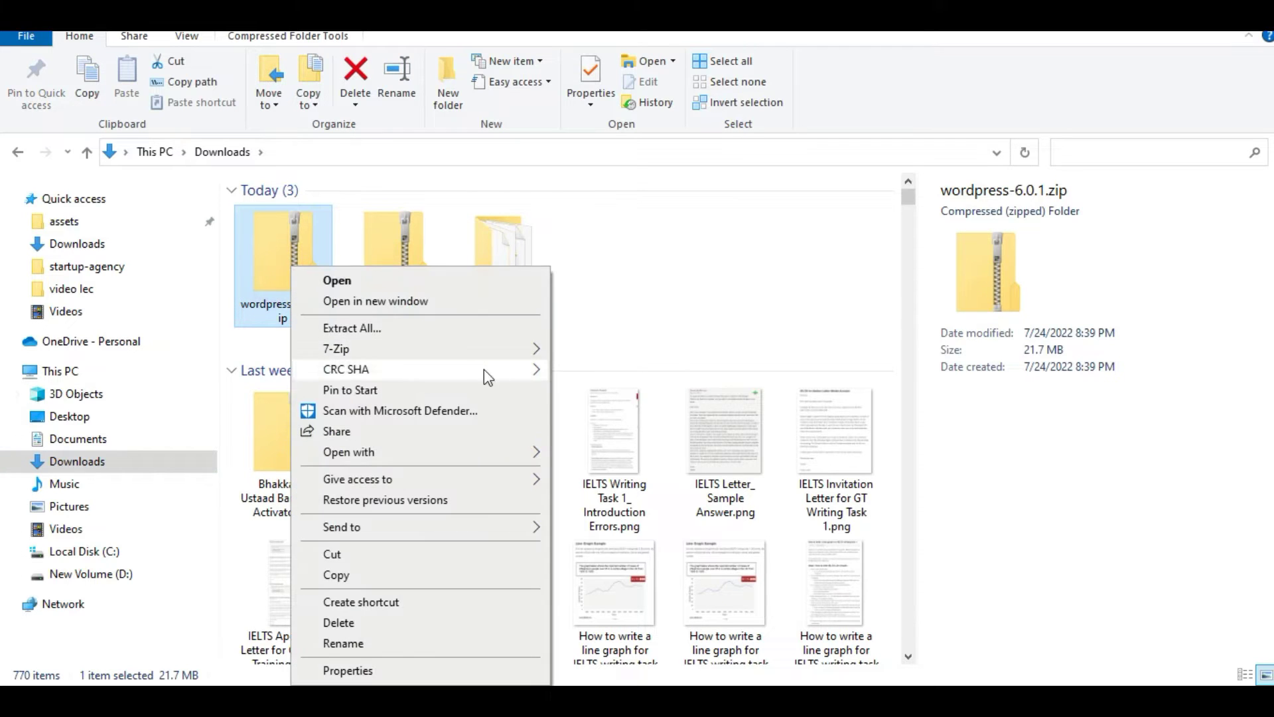
mouse_move(505, 349)
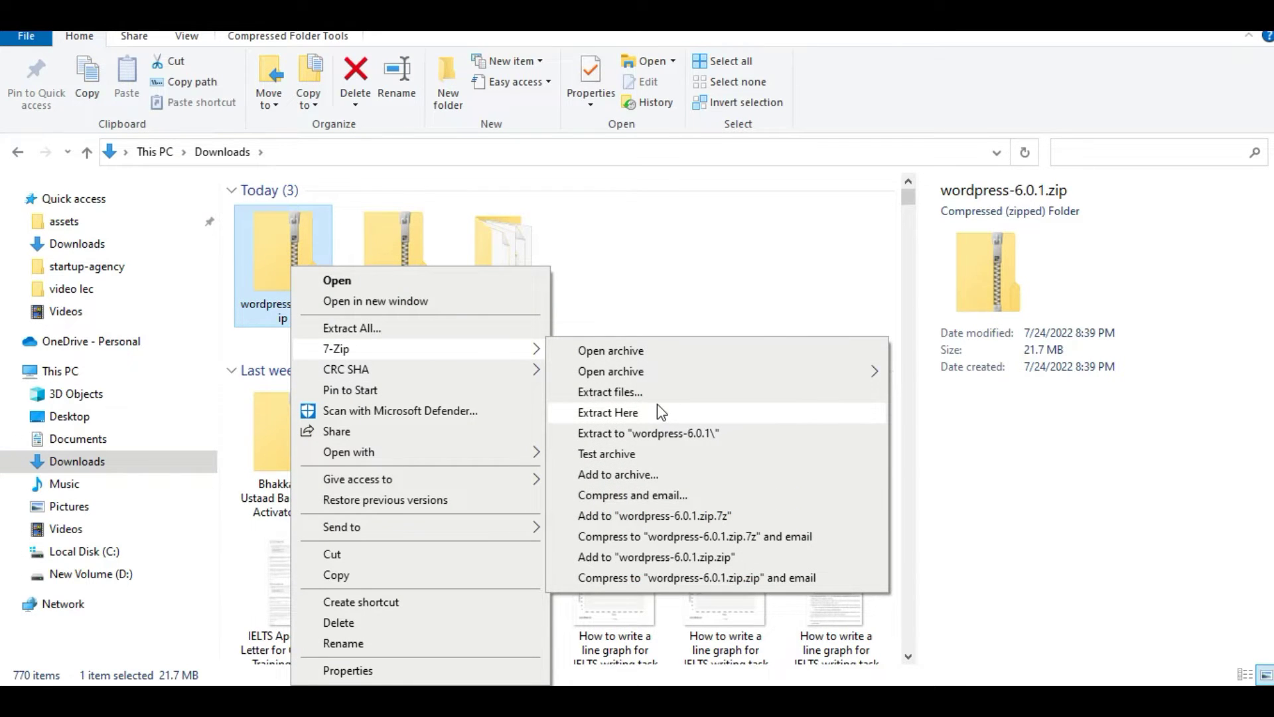
click(643, 414)
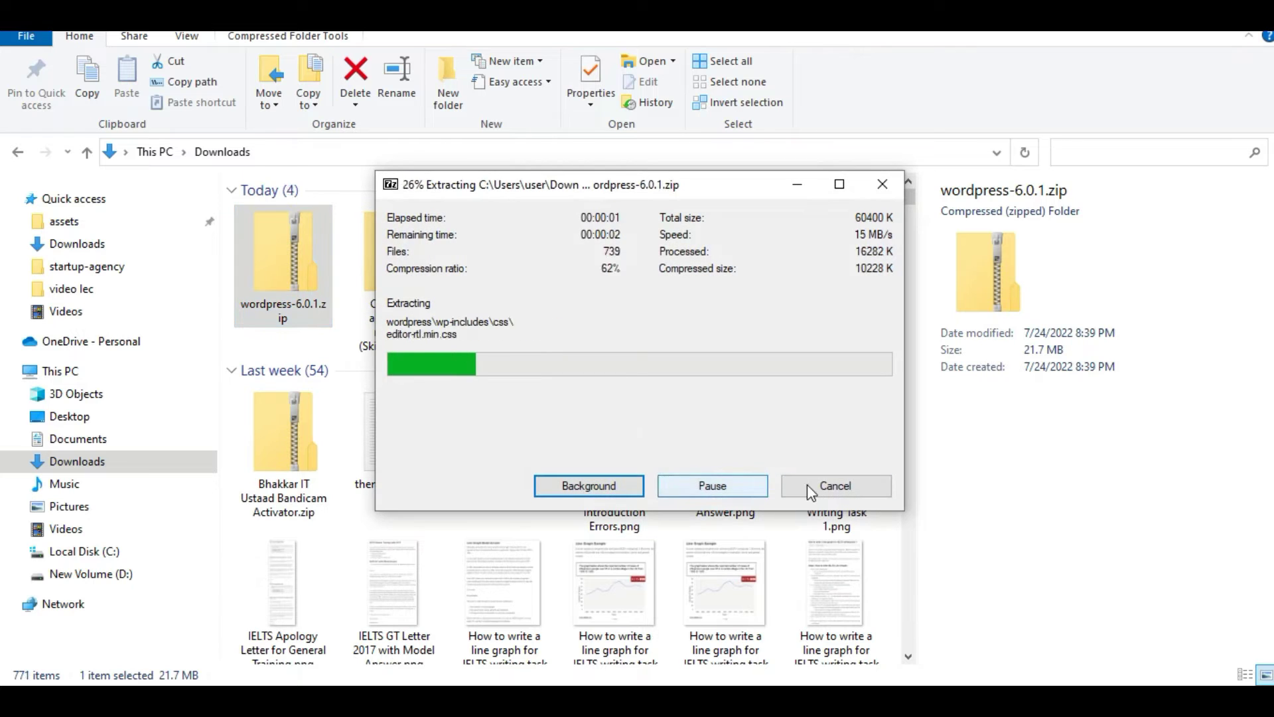
click(841, 488)
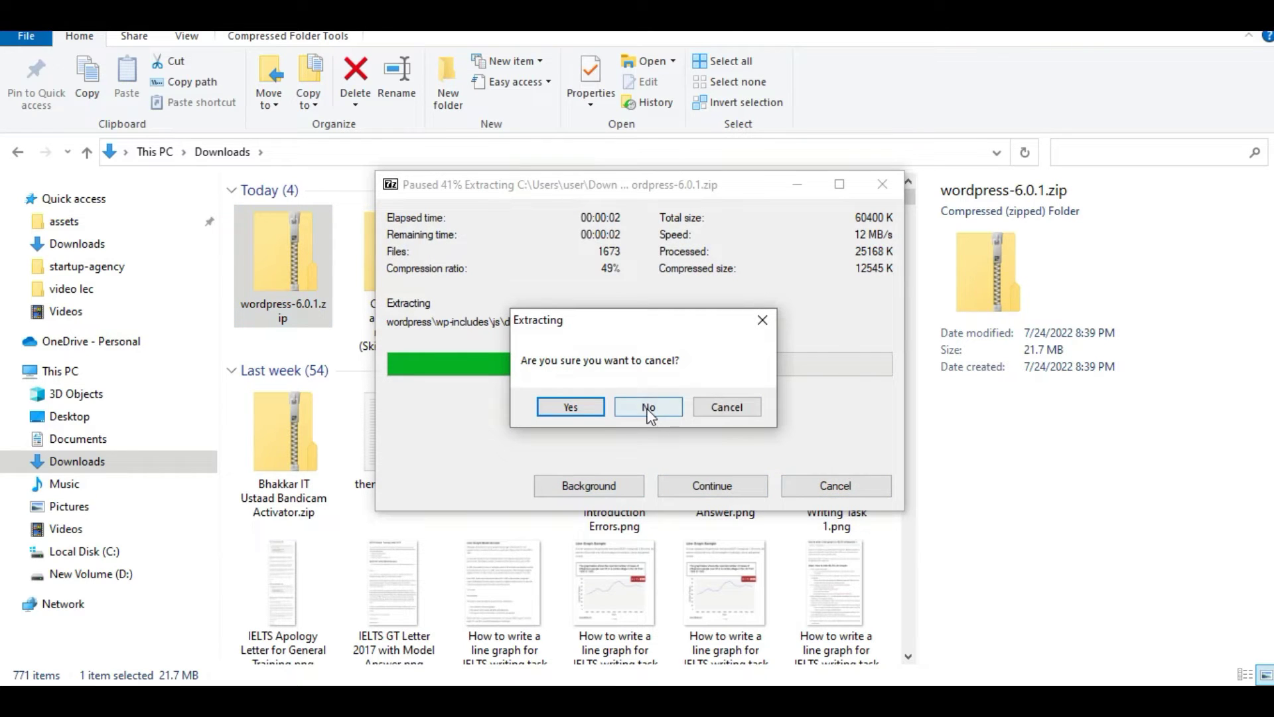
click(570, 407)
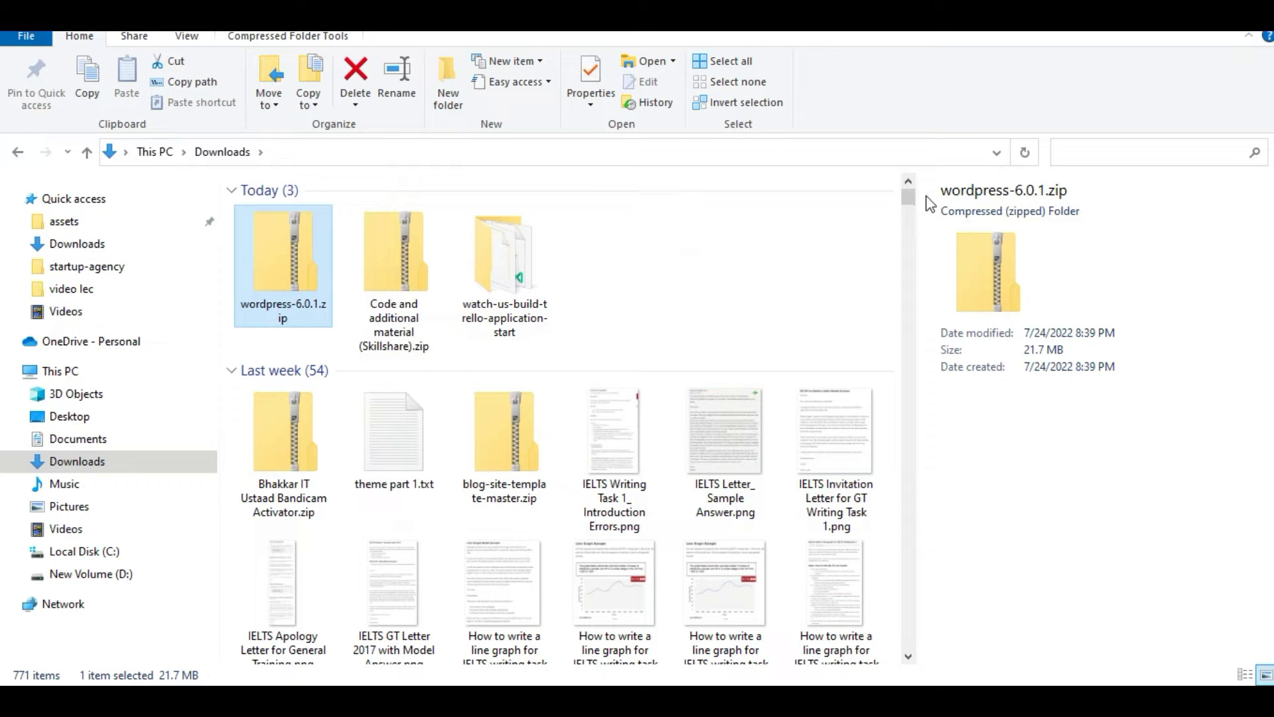
drag(908, 205, 916, 253)
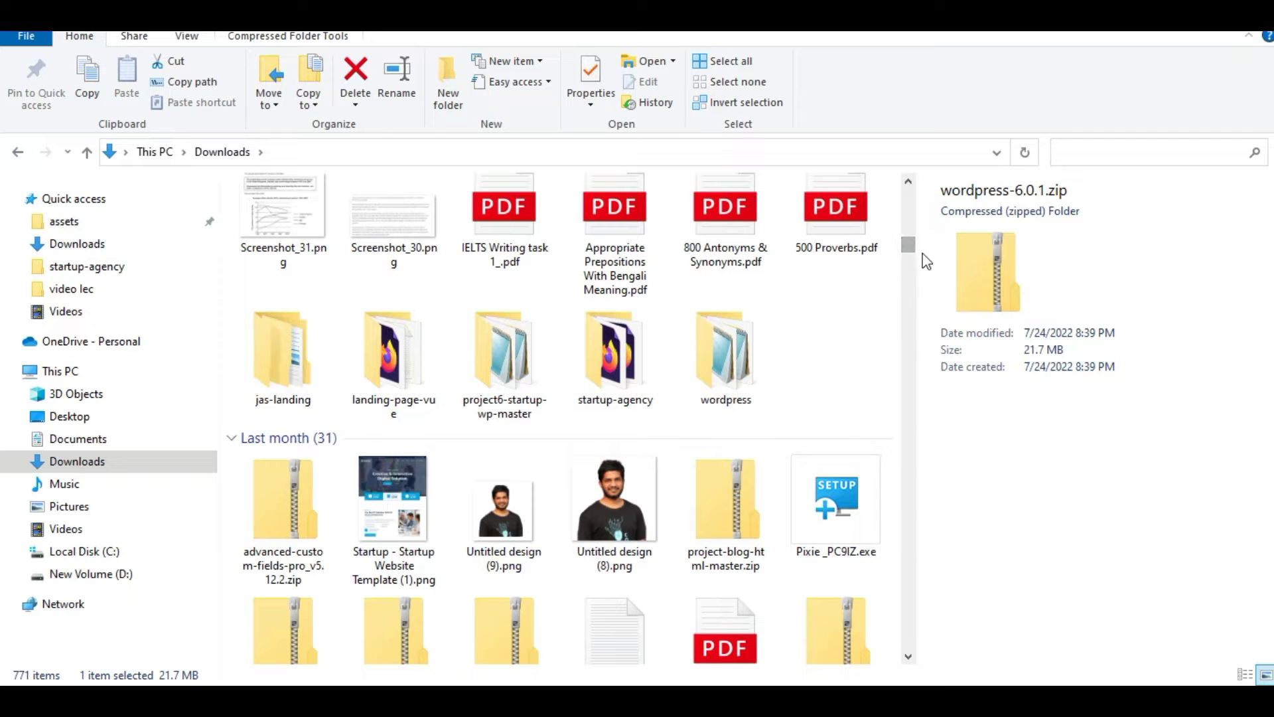
click(760, 369)
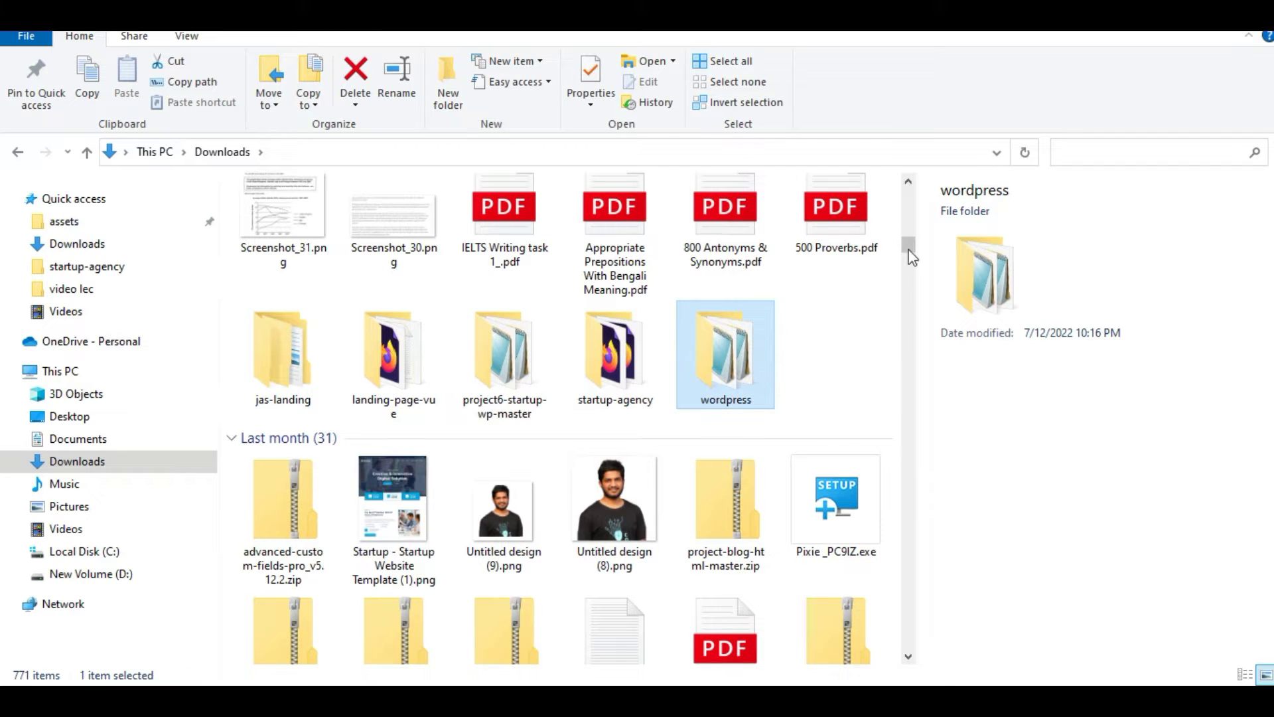
key(Delete)
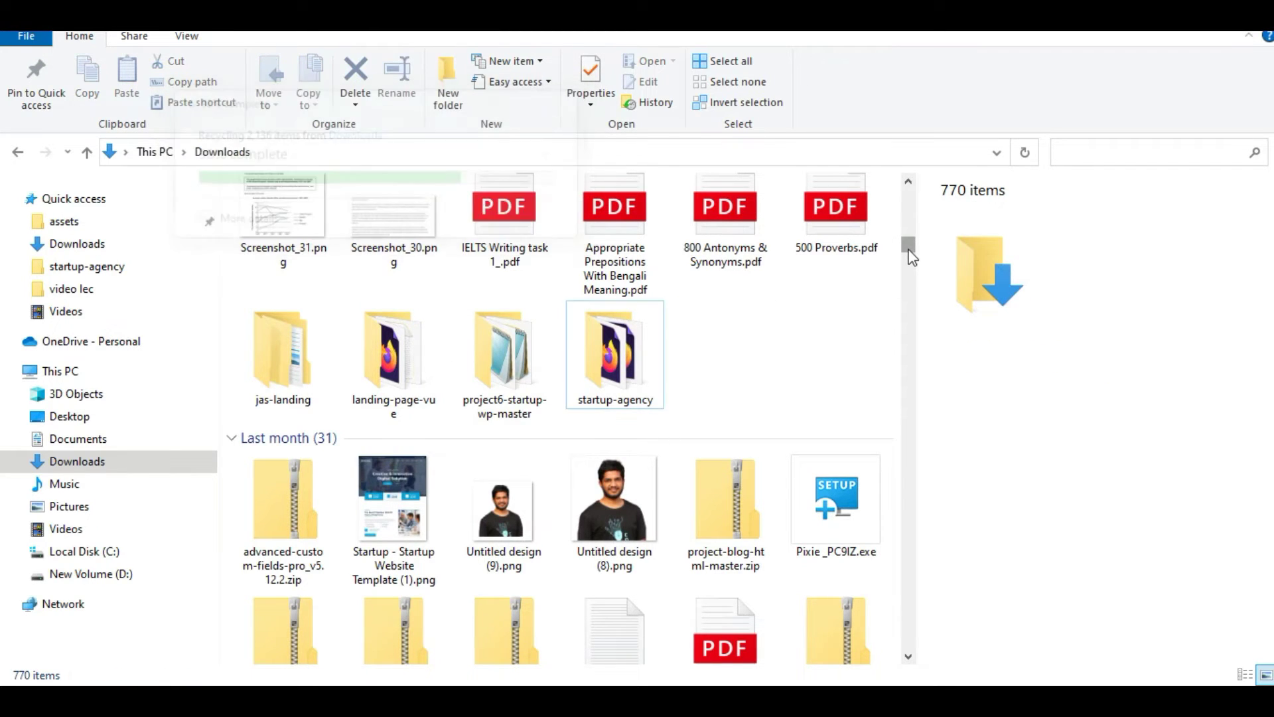
drag(909, 244, 907, 187)
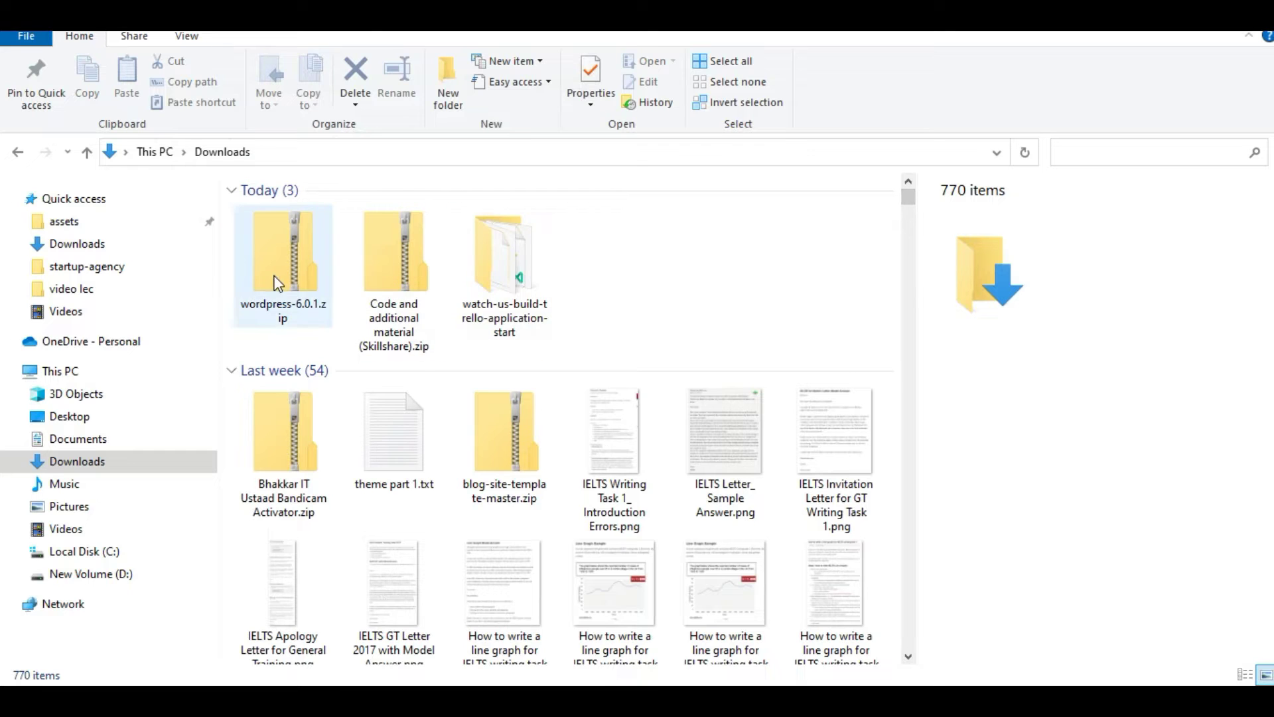
Extract wordpress-6.0.1.zip with 7-Zip into a wordpress-6.0.1 folder
right_click(275, 266)
mouse_move(404, 351)
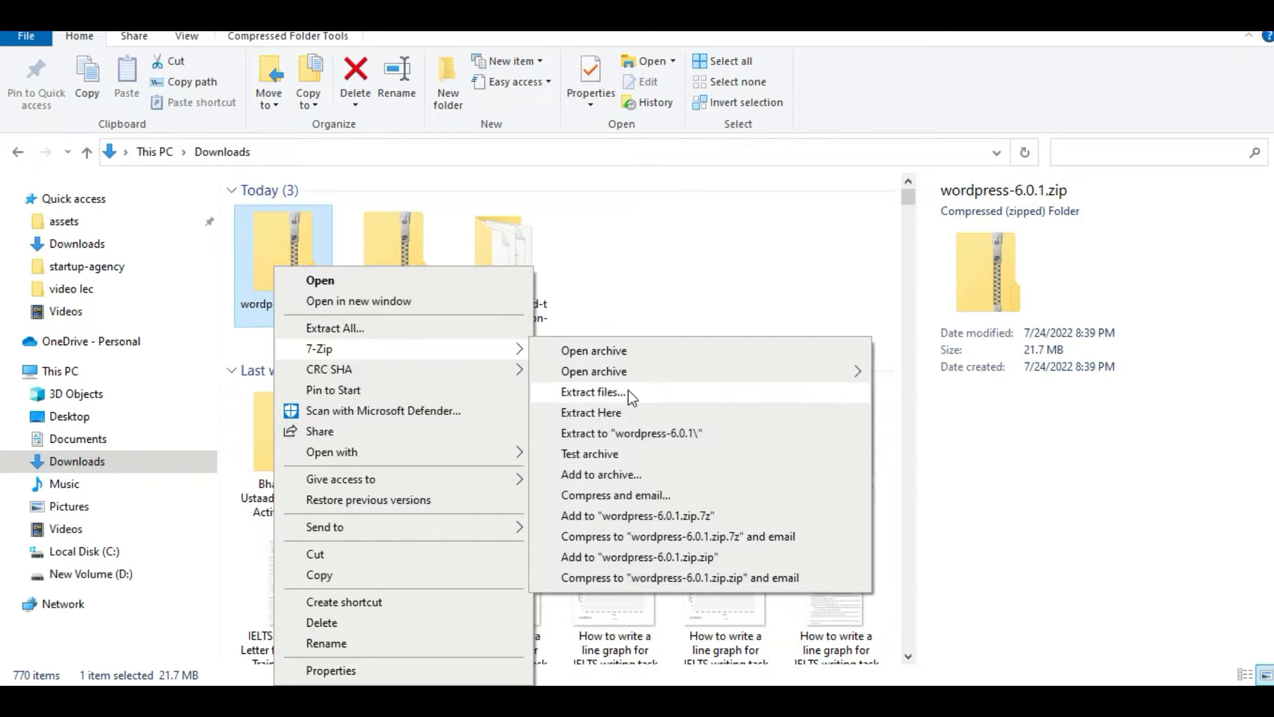
click(592, 393)
click(623, 465)
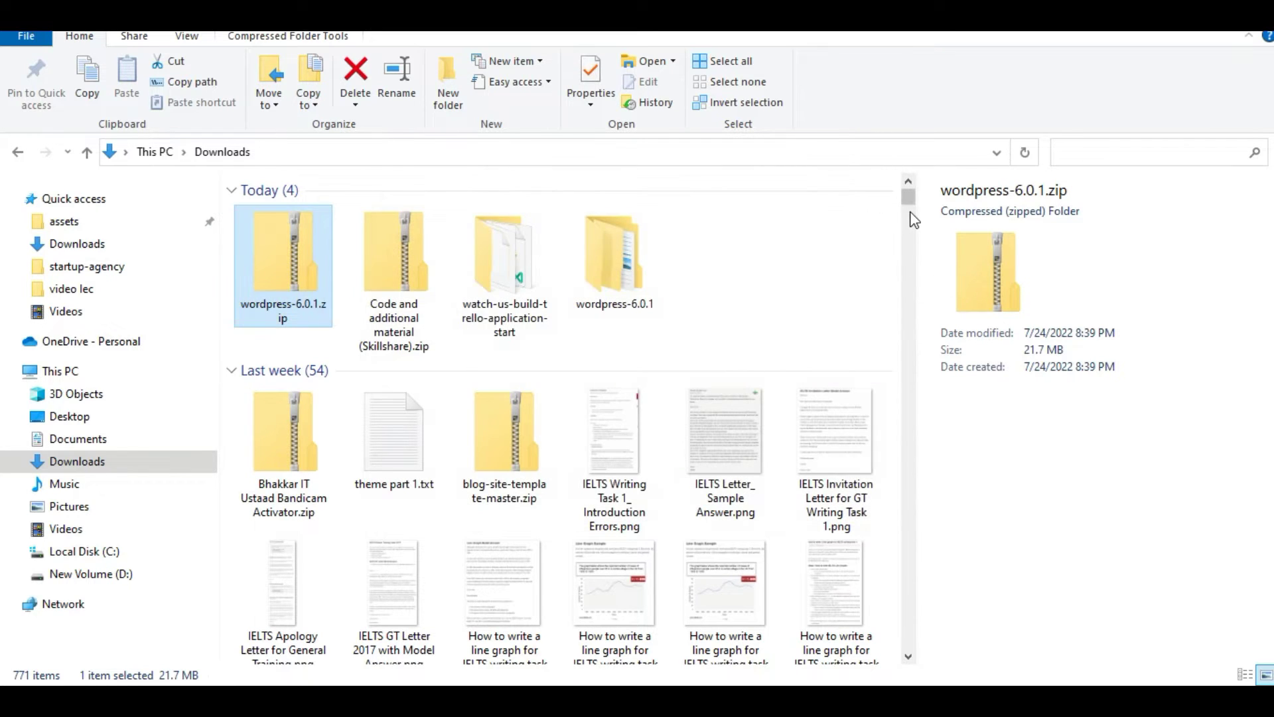
Delete wordpress-6.0.1.zip from Downloads
right_click(298, 290)
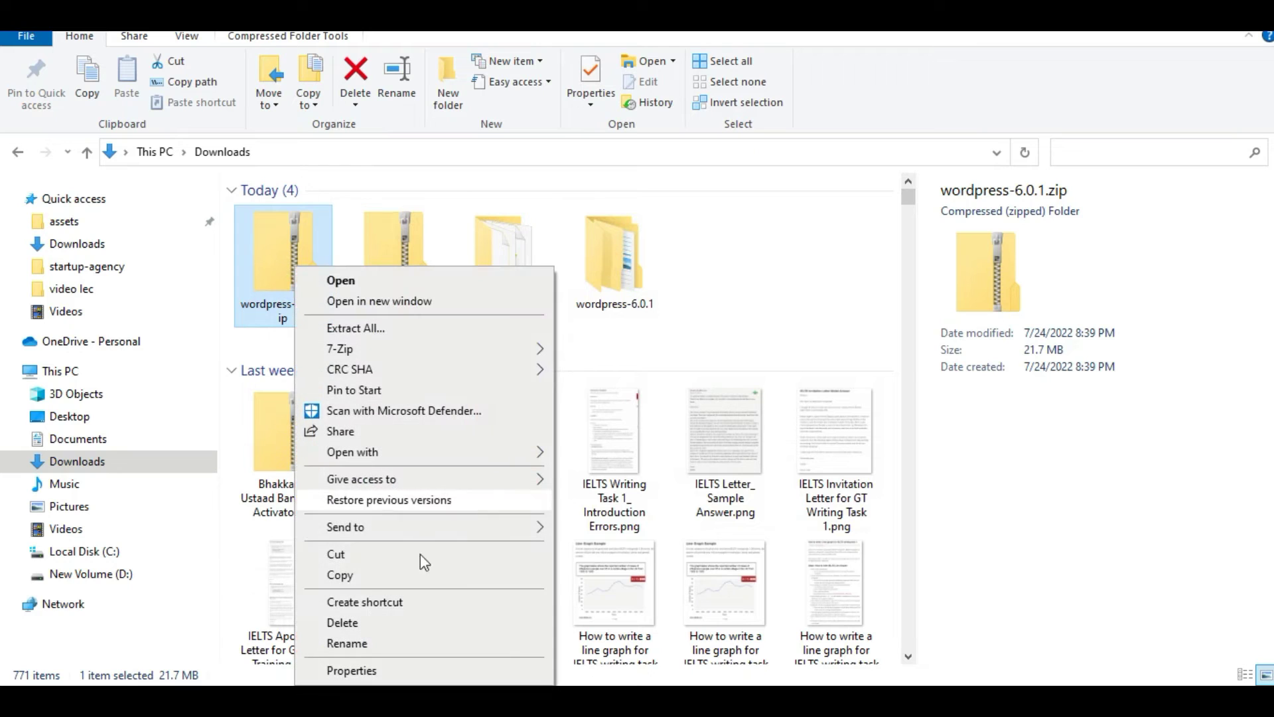
click(377, 622)
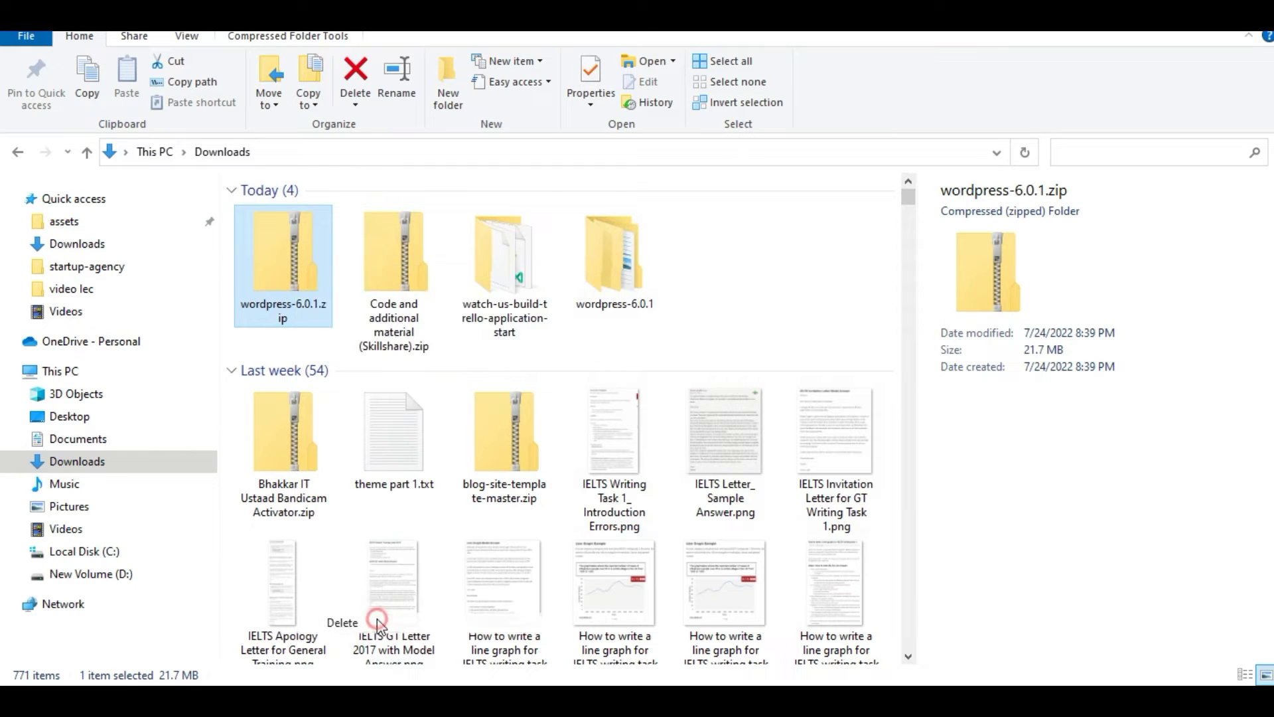
click(907, 197)
mouse_move(908, 197)
mouse_down()
mouse_move(909, 237)
mouse_move(908, 193)
mouse_up()
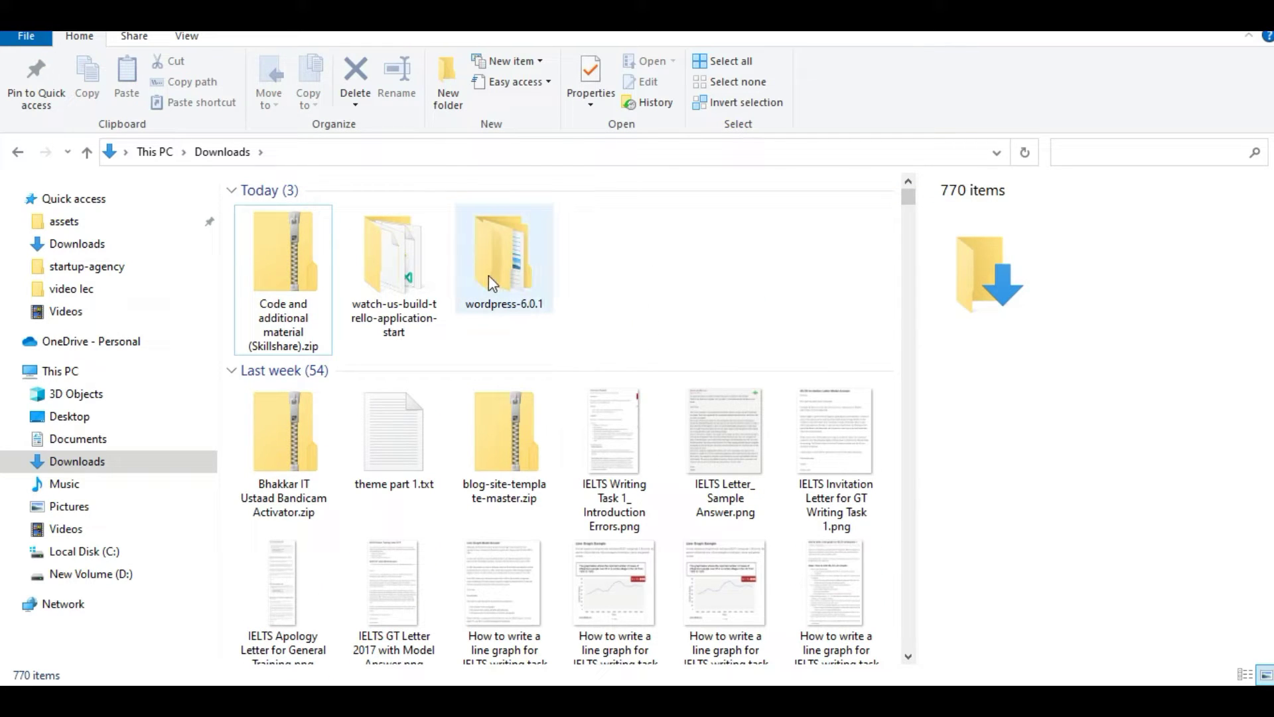
Copy all 19 files and folders from wordpress-6.0.1\wordpress
mouse_move(526, 299)
double_click(499, 272)
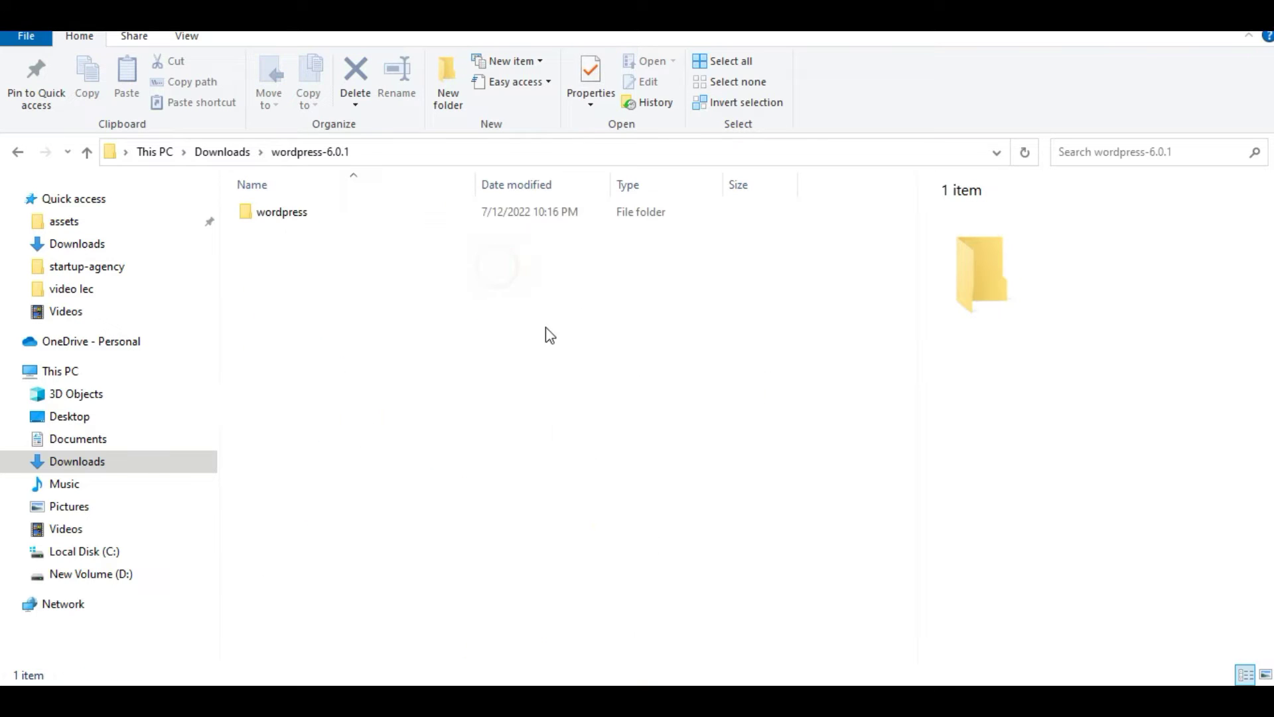
double_click(298, 213)
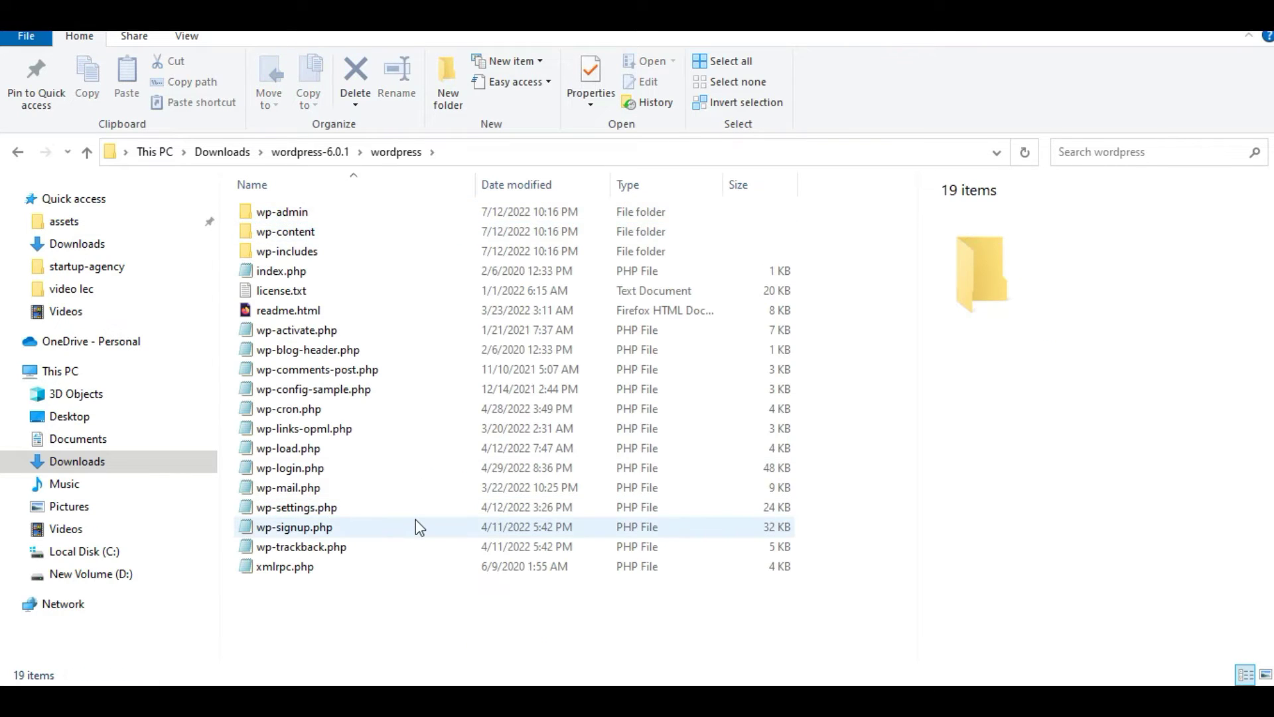
key(ctrl+a)
key(ctrl+c)
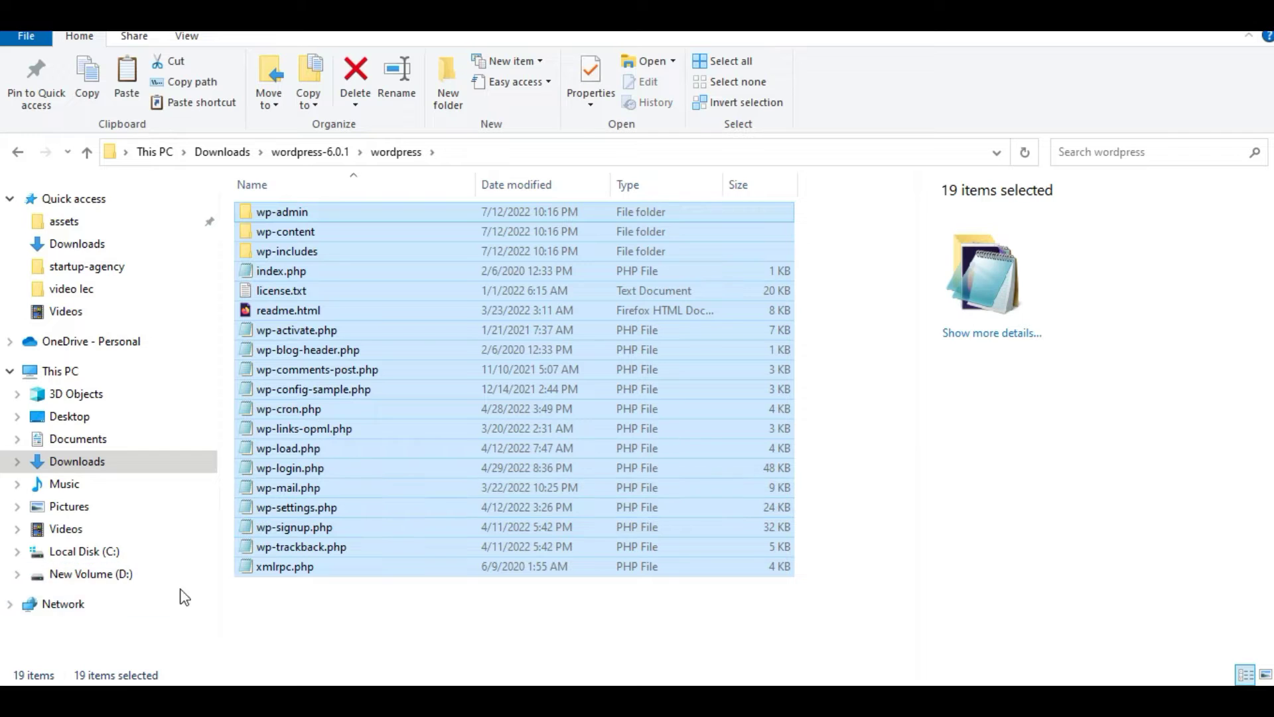
Create and open a new fancylab folder in C:\xampp\htdocs
click(162, 552)
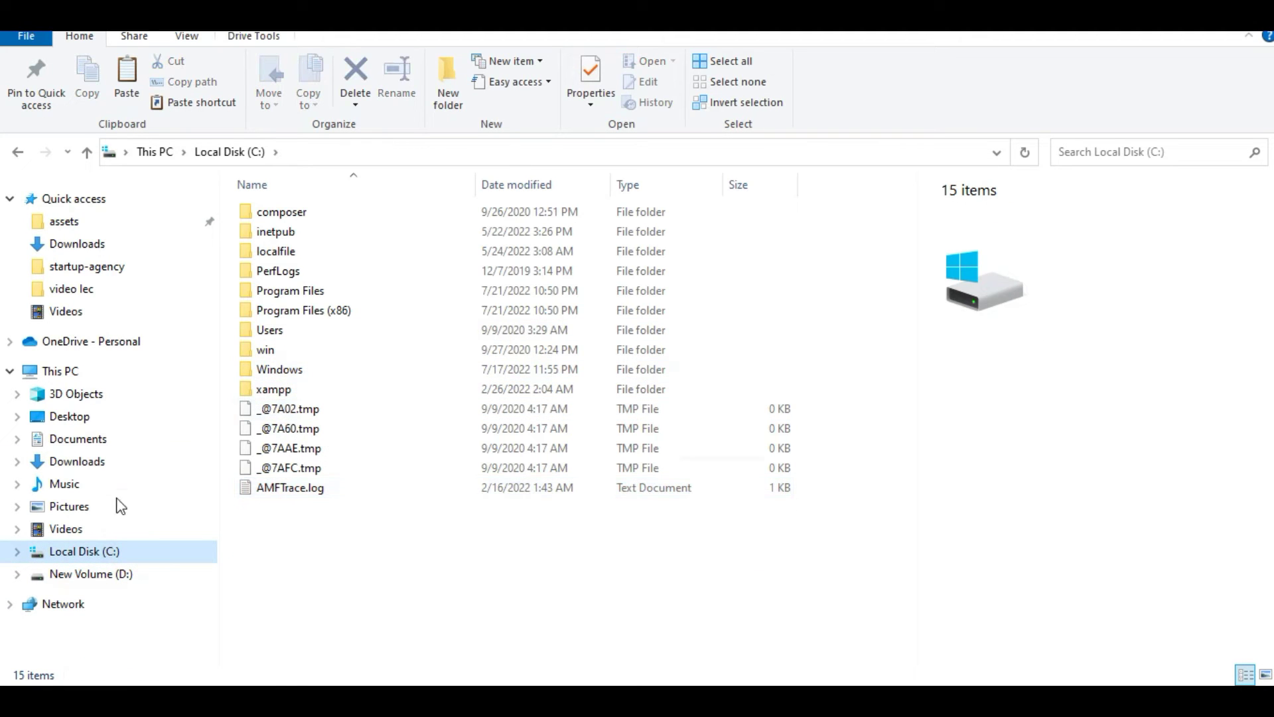
double_click(362, 389)
click(350, 298)
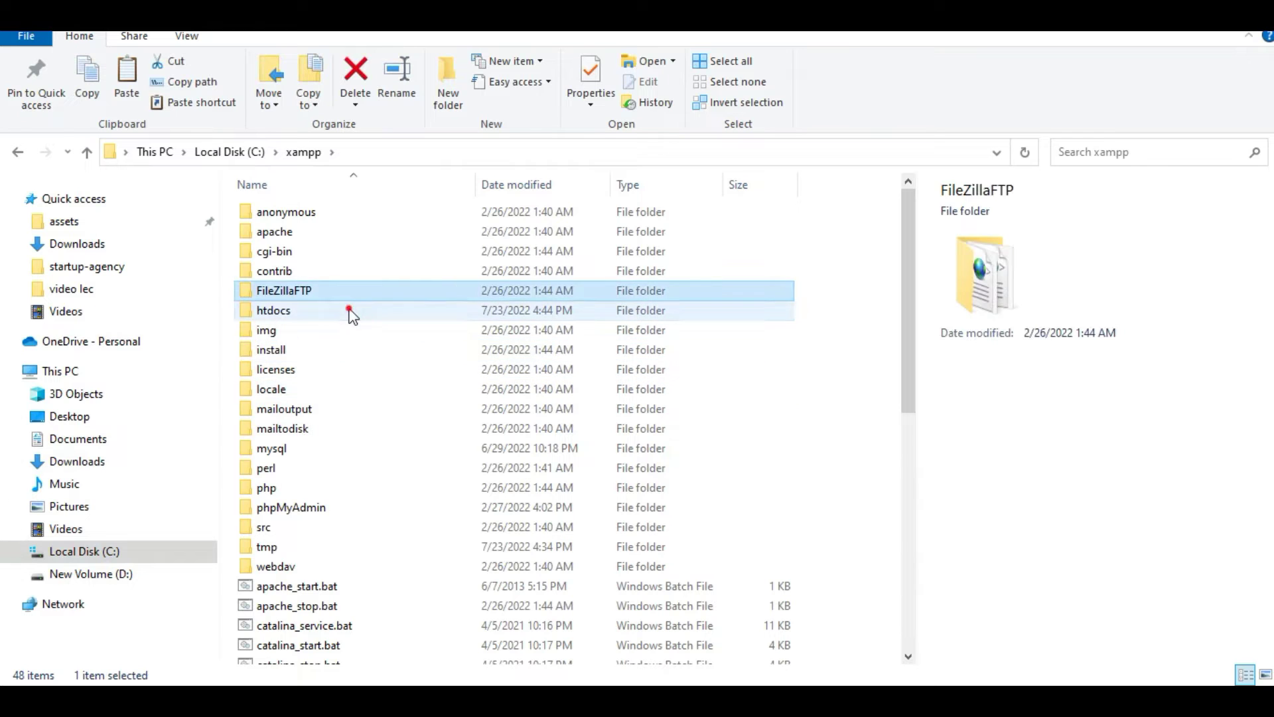
double_click(349, 310)
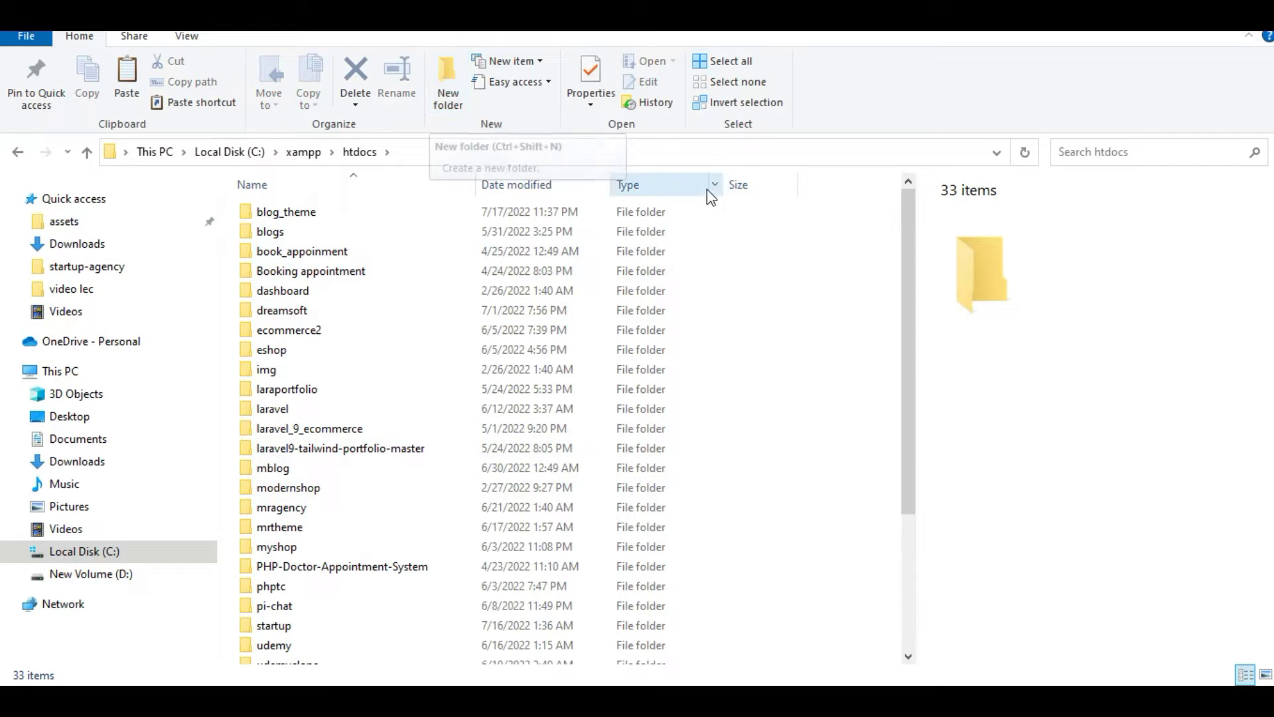
click(441, 98)
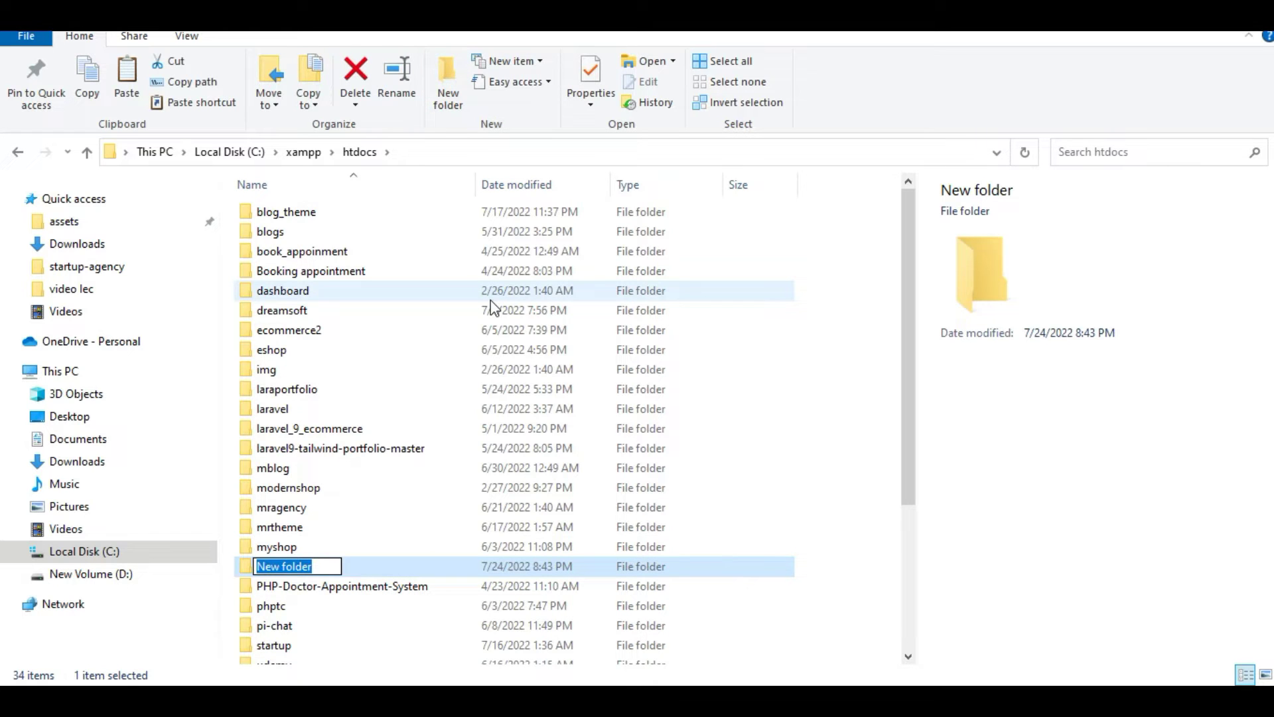
text(lab-)
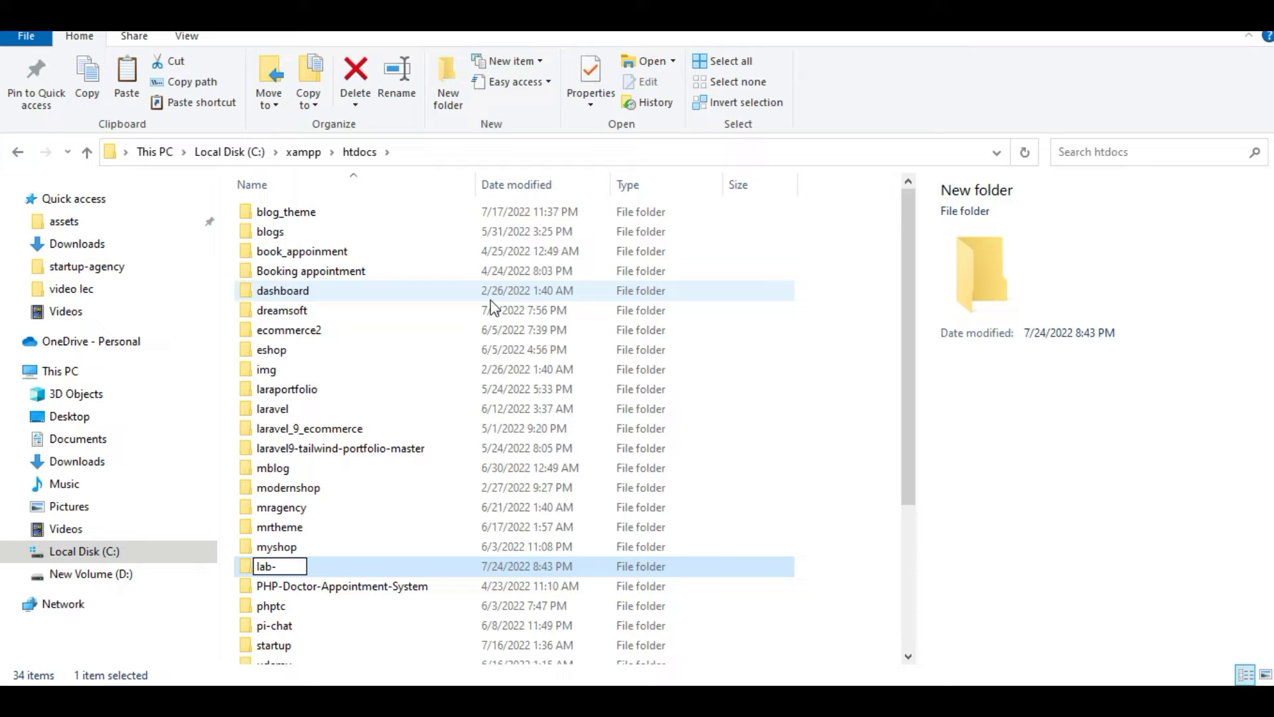
key(BackSpace)
key(BackSpace)
key(BackSpace)
text(fancylab)
click(341, 531)
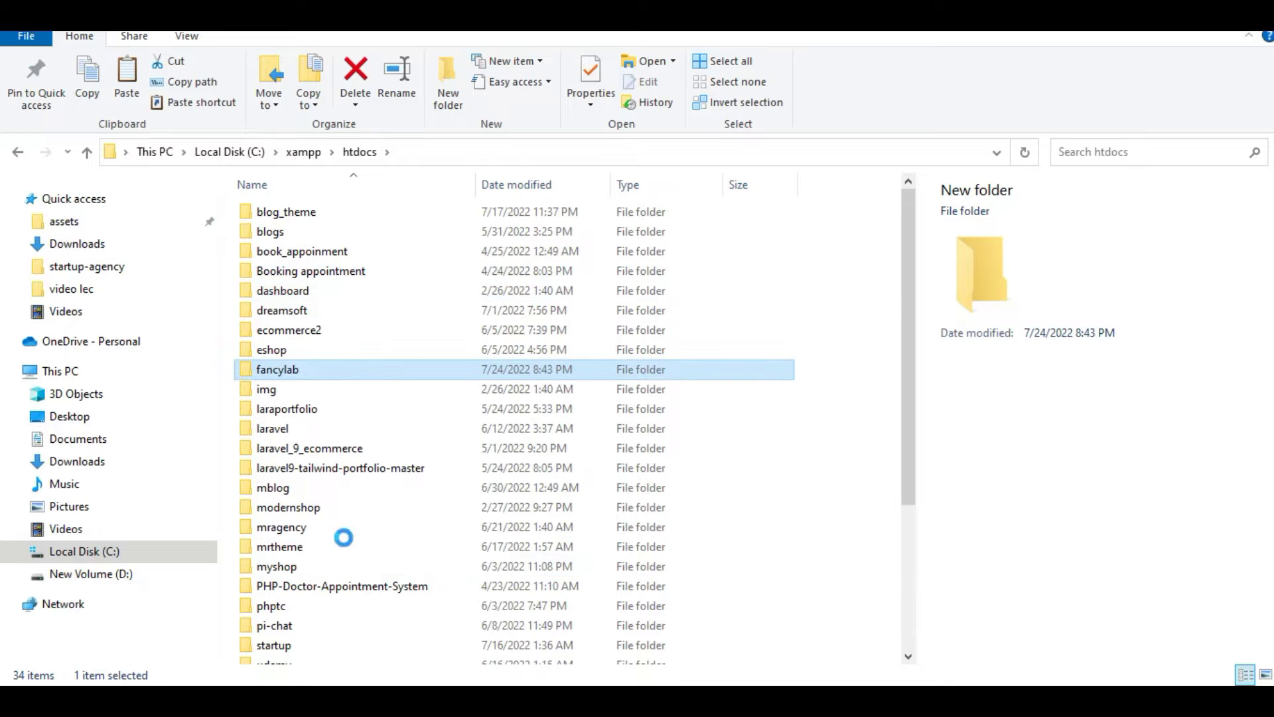
double_click(378, 366)
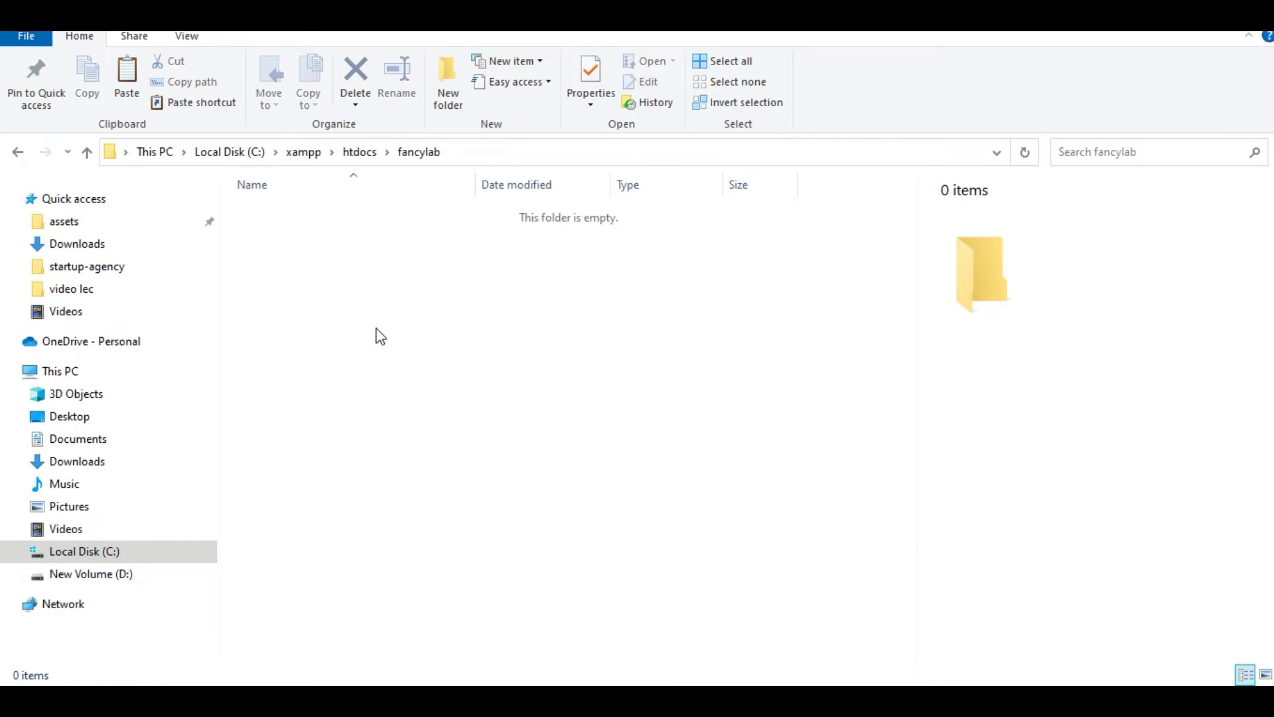
Paste the WordPress files into the fancylab folder
key(ctrl+v)
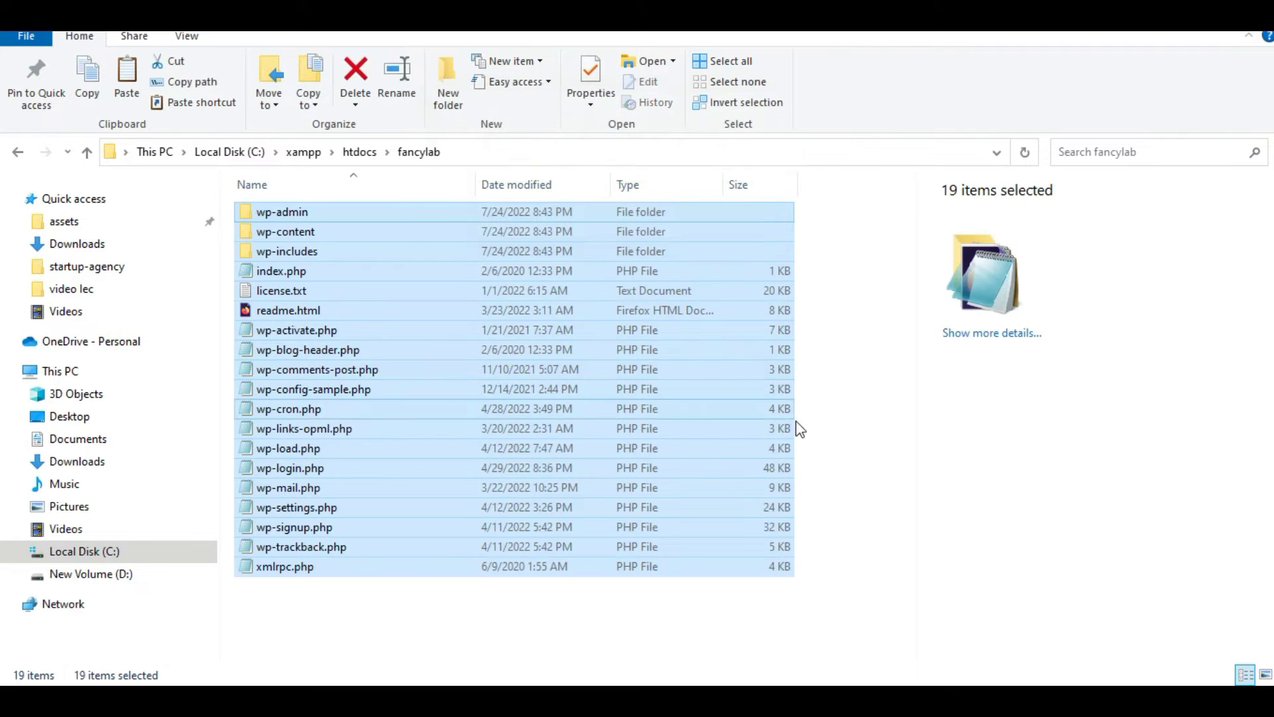
click(852, 421)
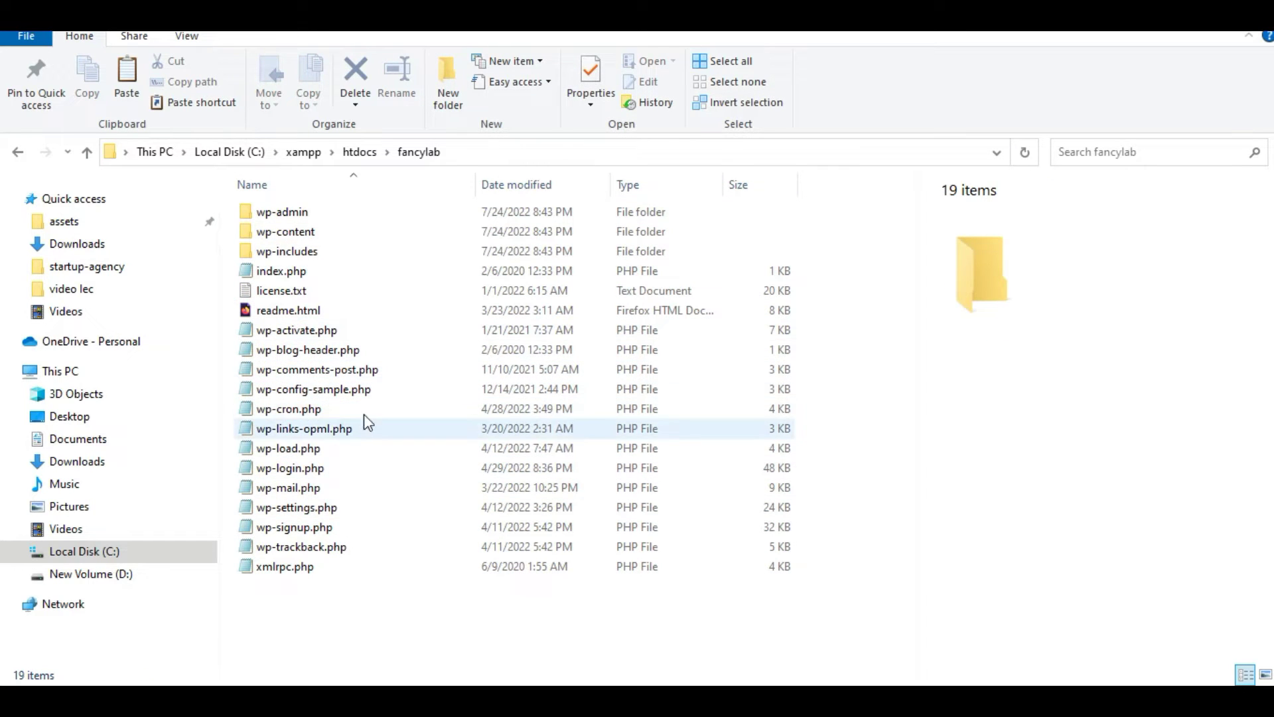
double_click(329, 234)
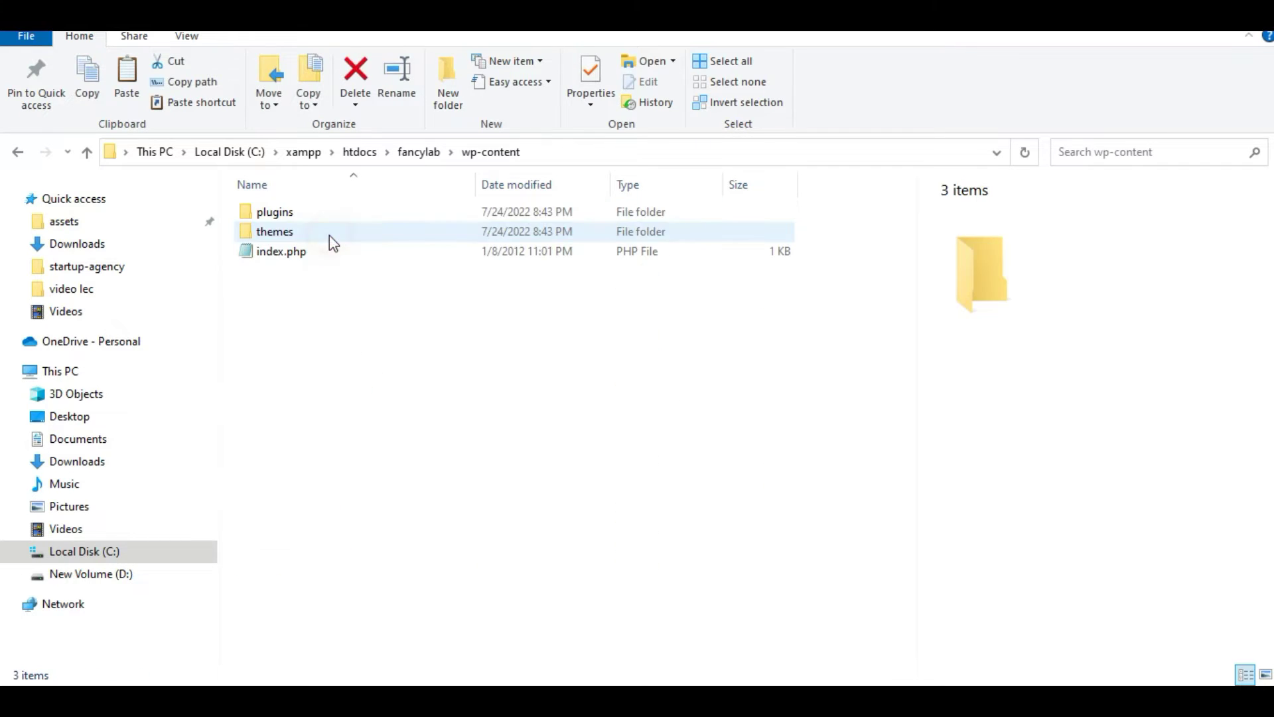
double_click(330, 232)
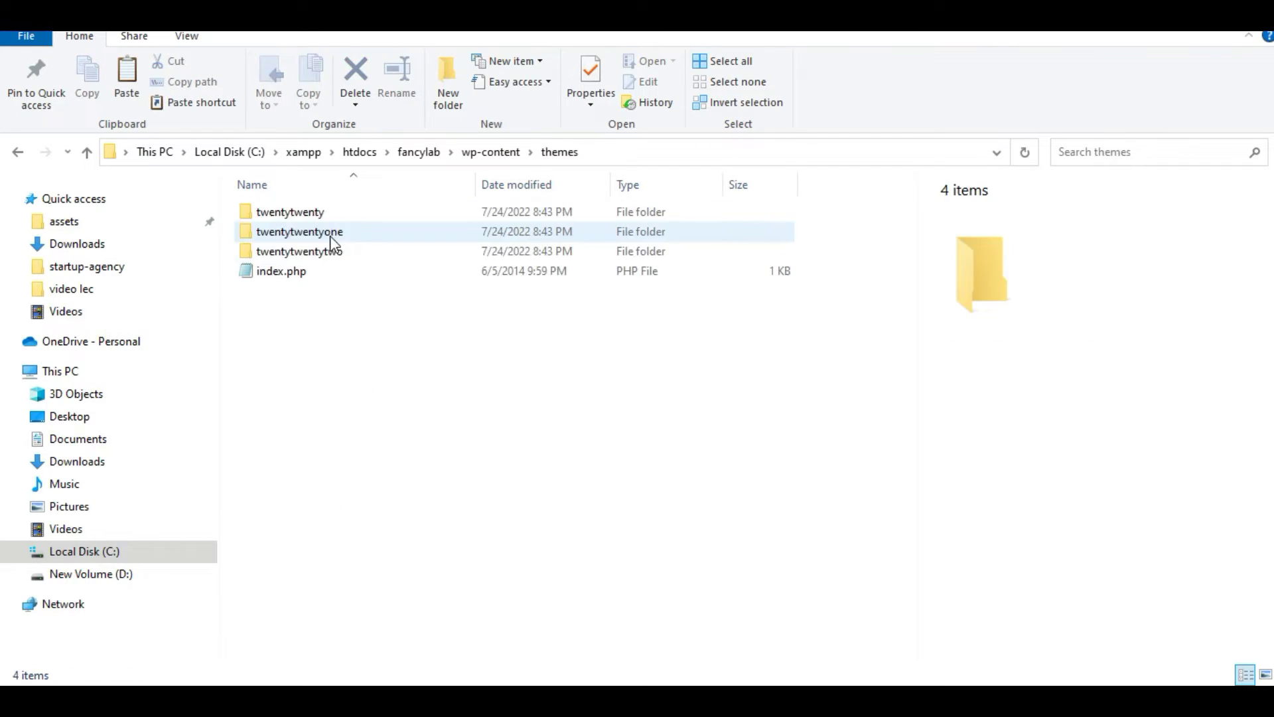
Delete the twentytwentytwo and twentytwentyone theme folders from wp-content\themes
click(343, 255)
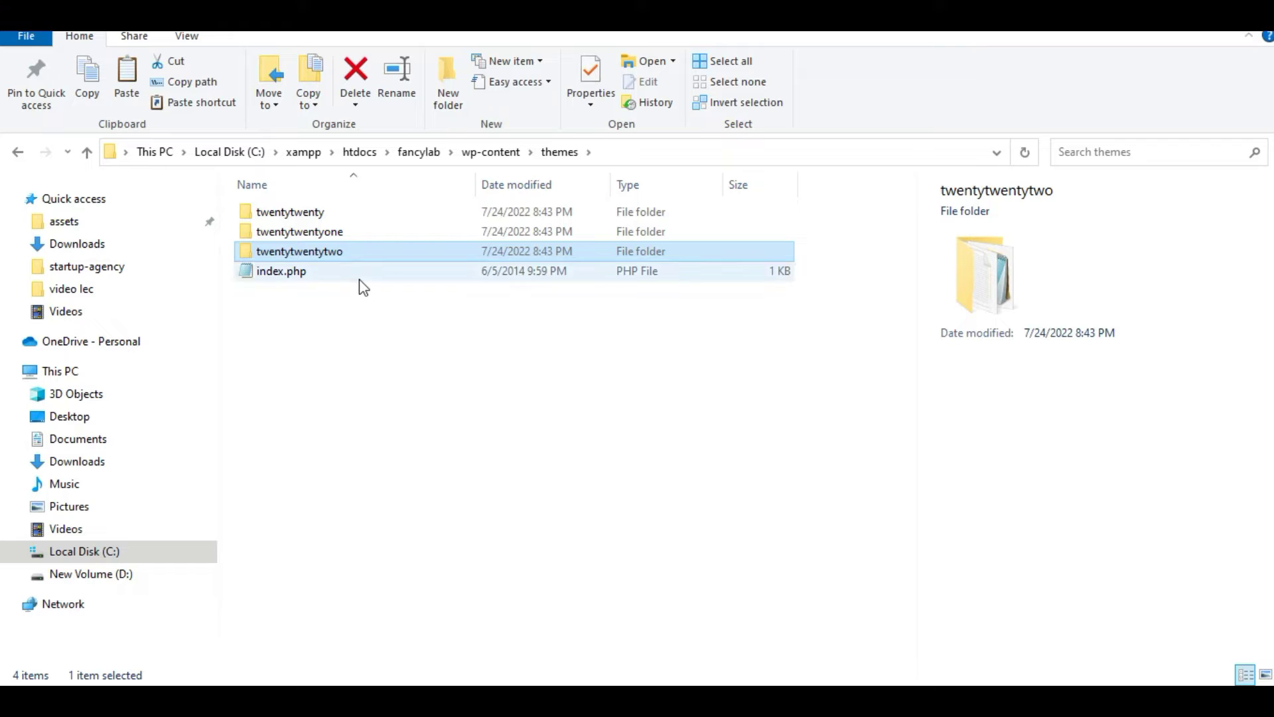
key(Delete)
click(333, 237)
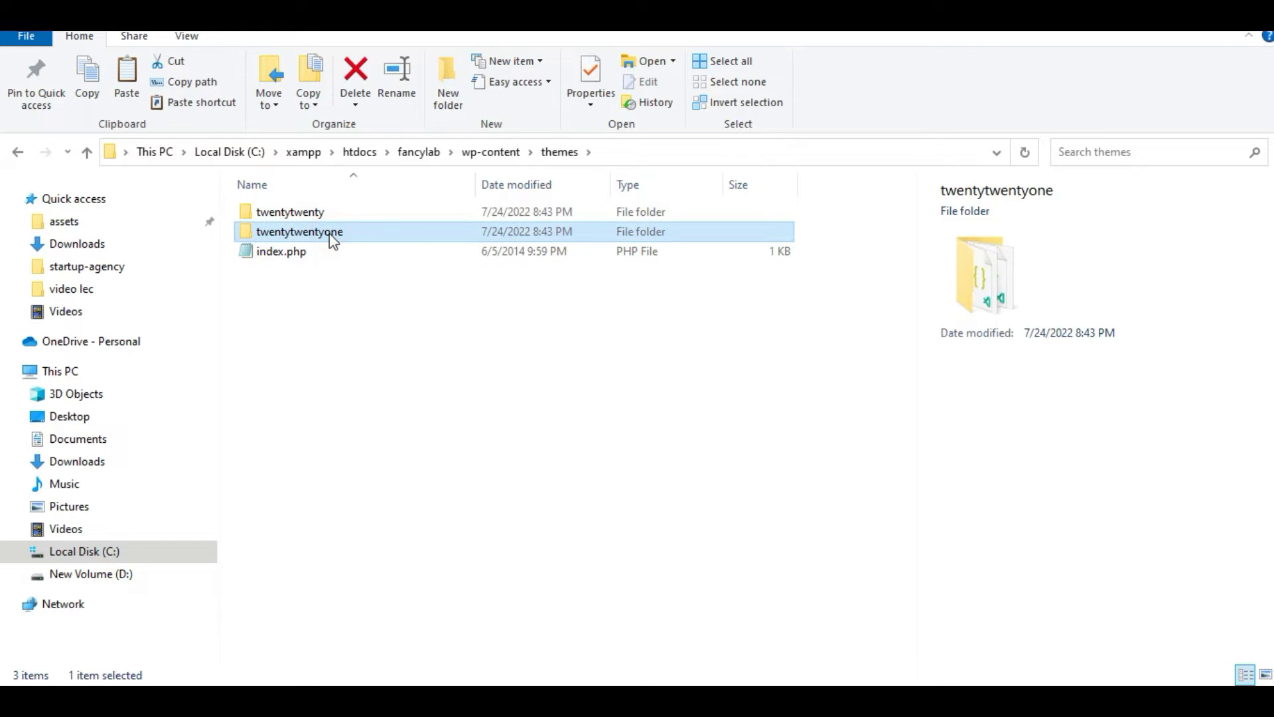
key(Delete)
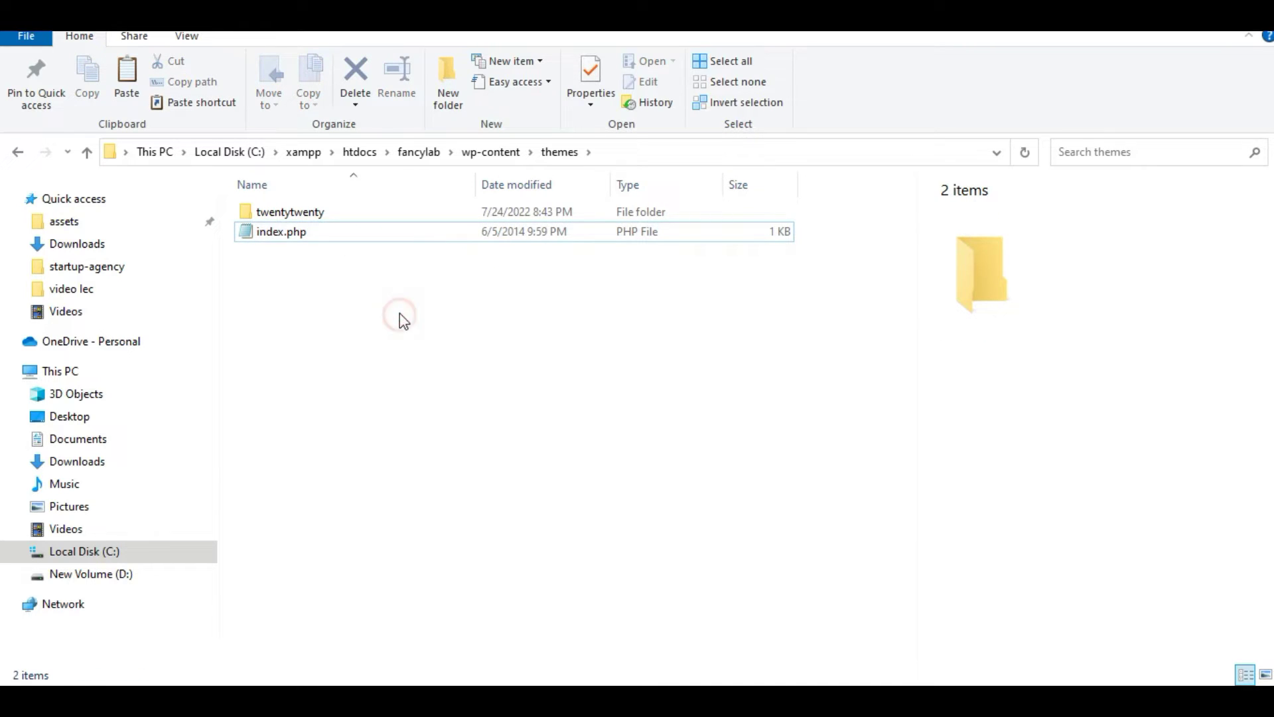
Create a new fancylab folder inside the themes folder
click(409, 346)
click(446, 75)
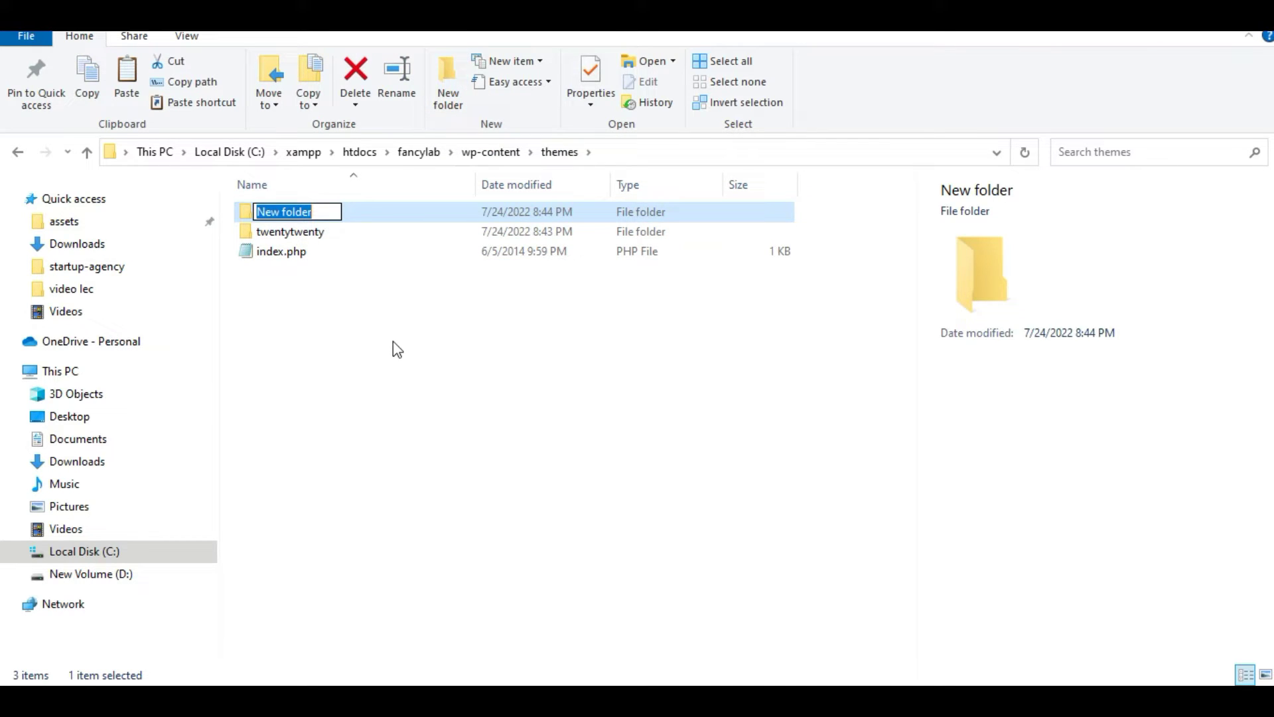
text(fancyl)
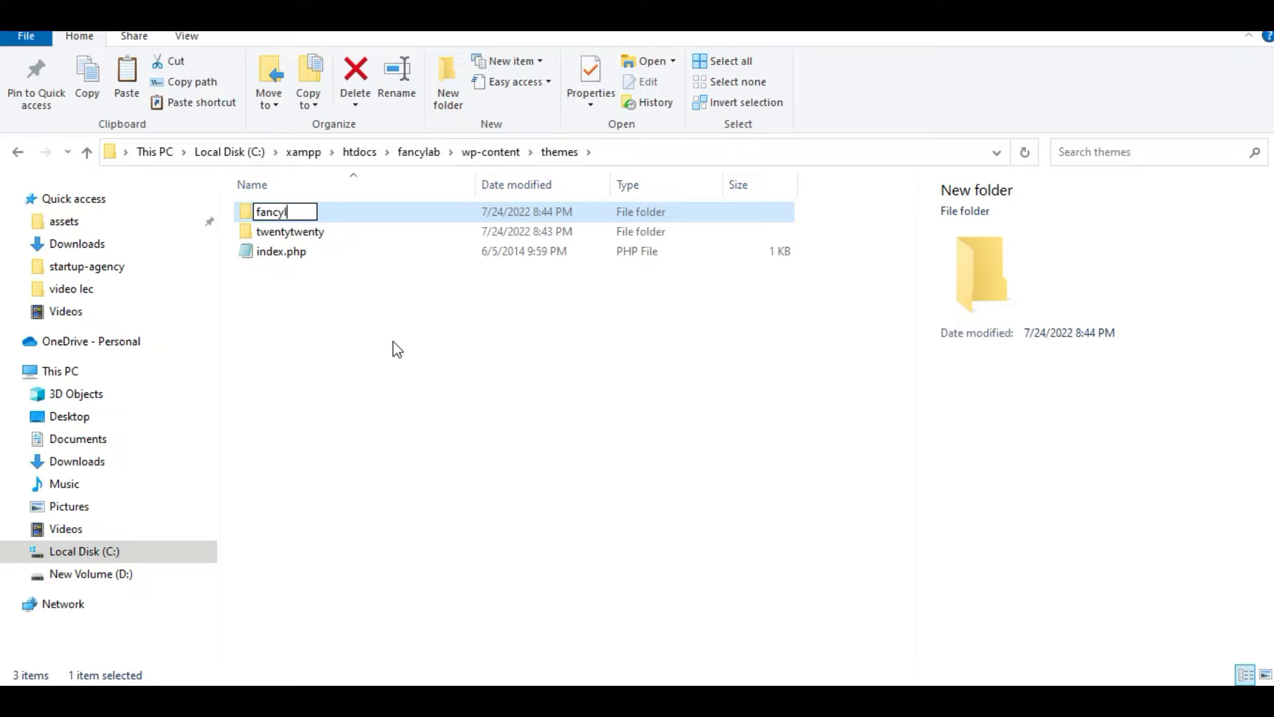
text(ab)
key(Return)
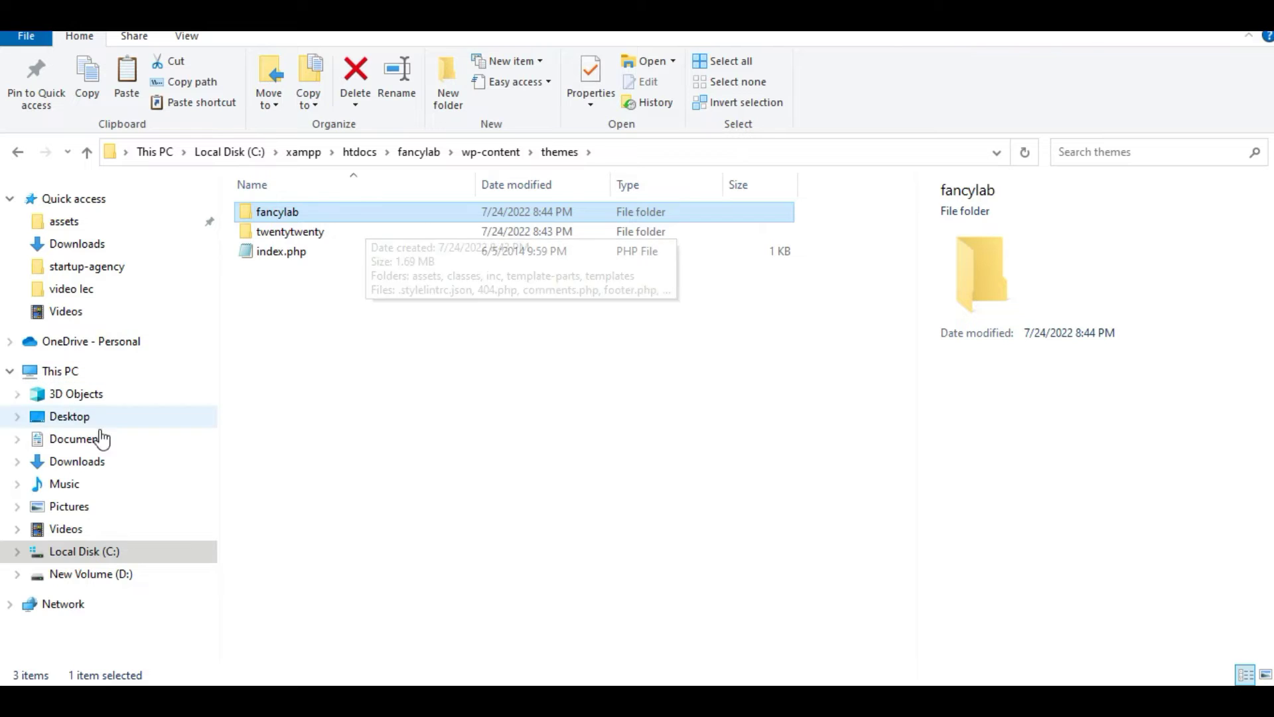
Copy screenshot.png from the course zip's Lesson 7 > fancy-lab folder
click(110, 461)
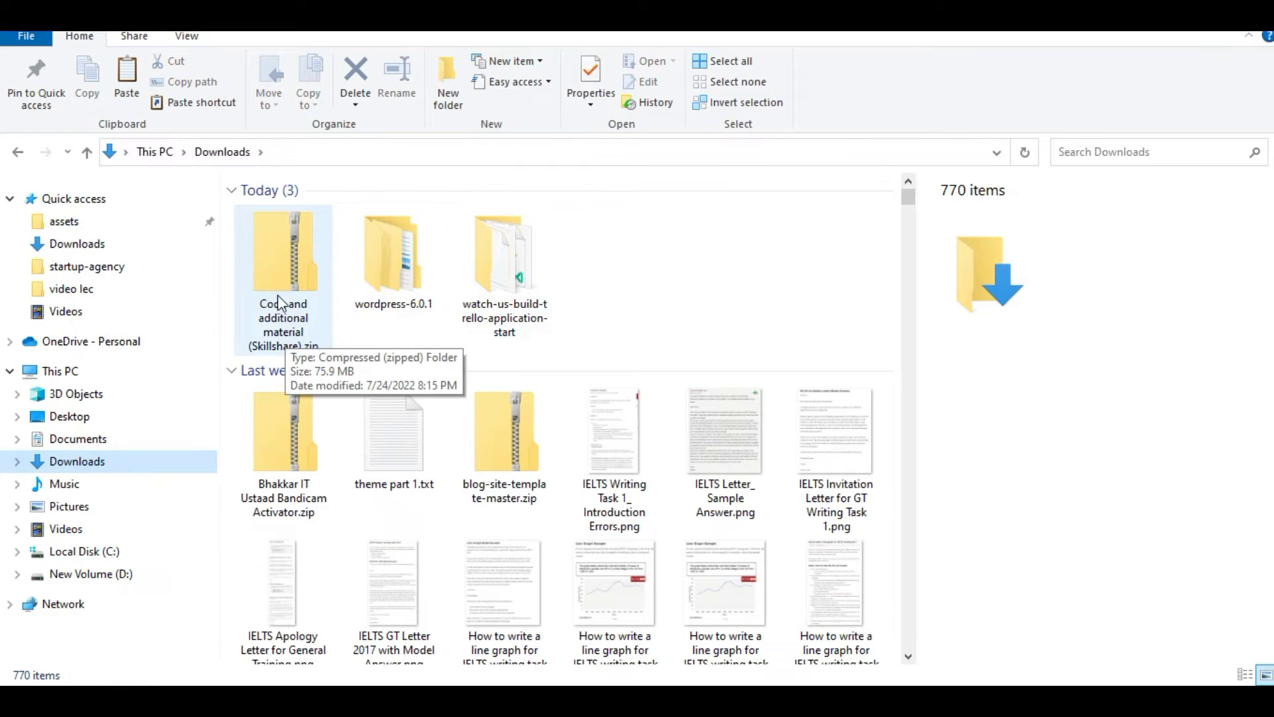
double_click(277, 272)
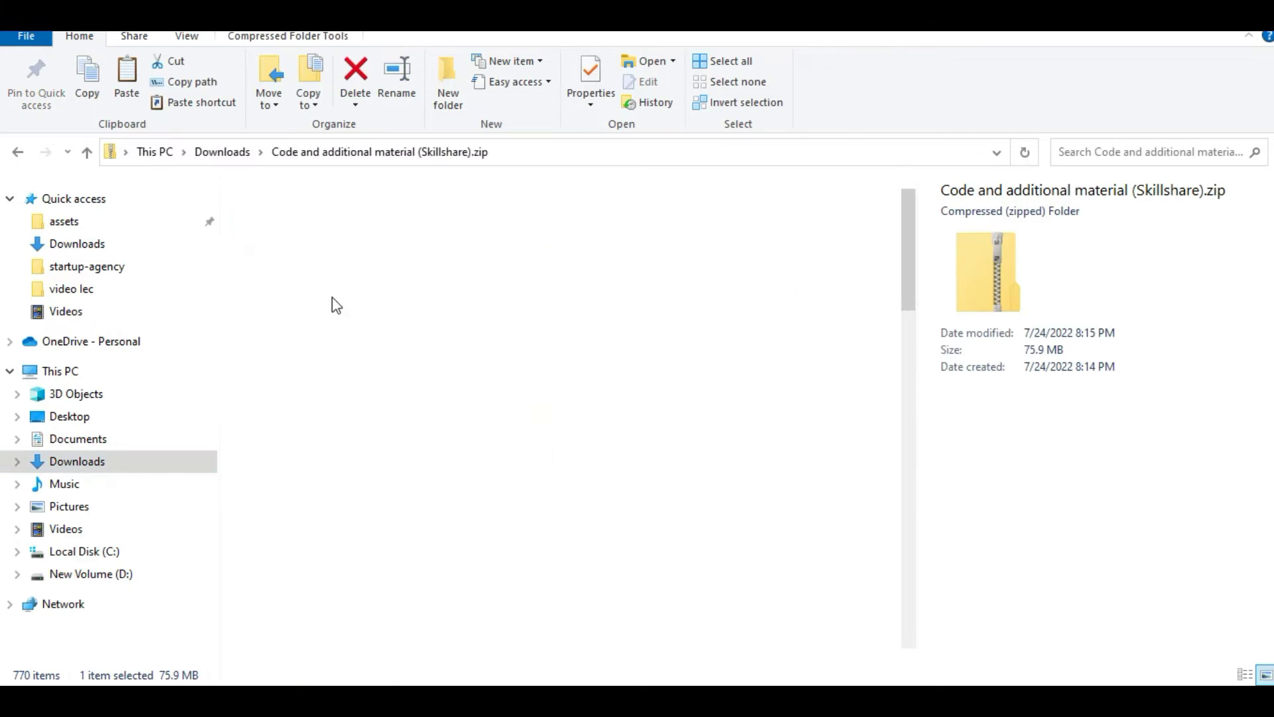
double_click(312, 255)
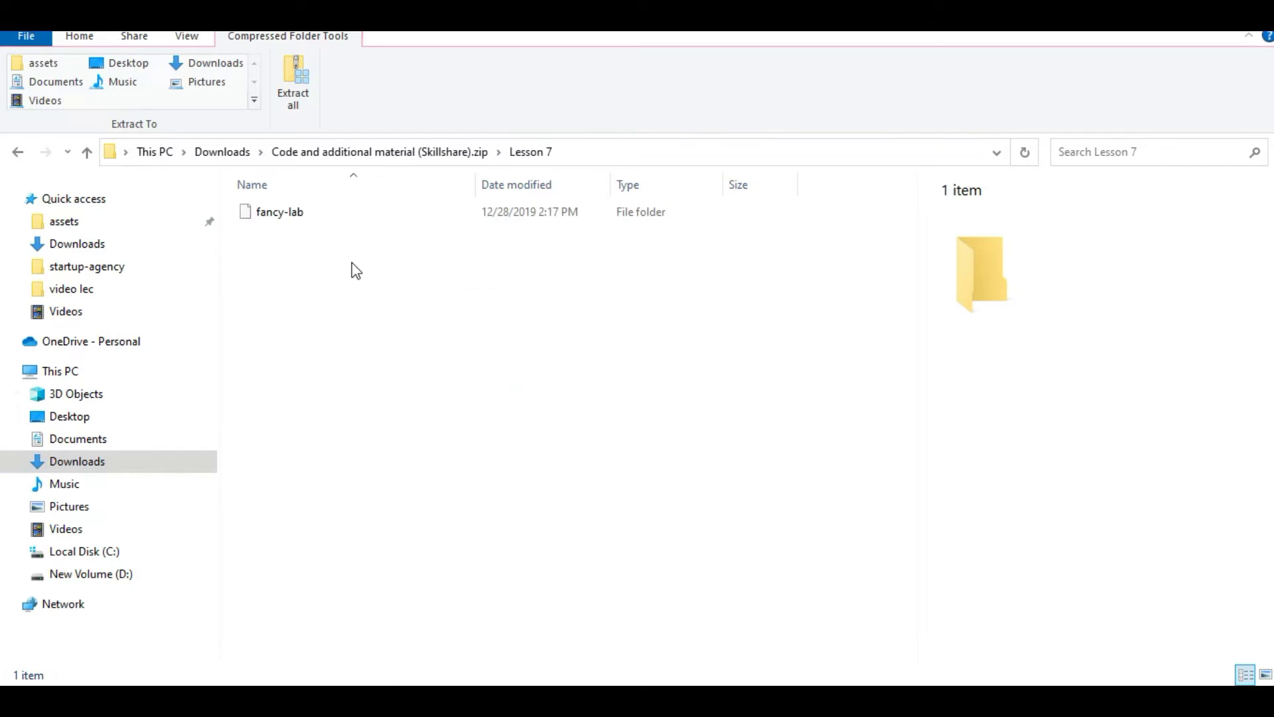
double_click(313, 214)
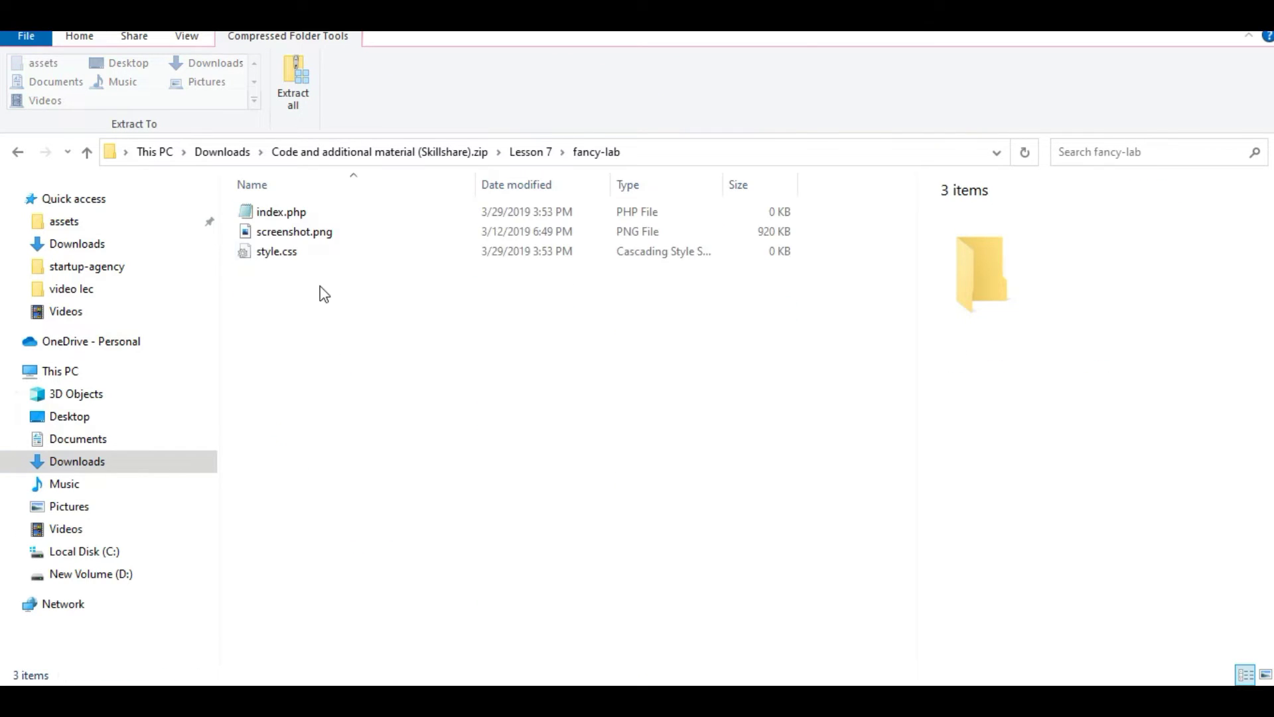
click(302, 232)
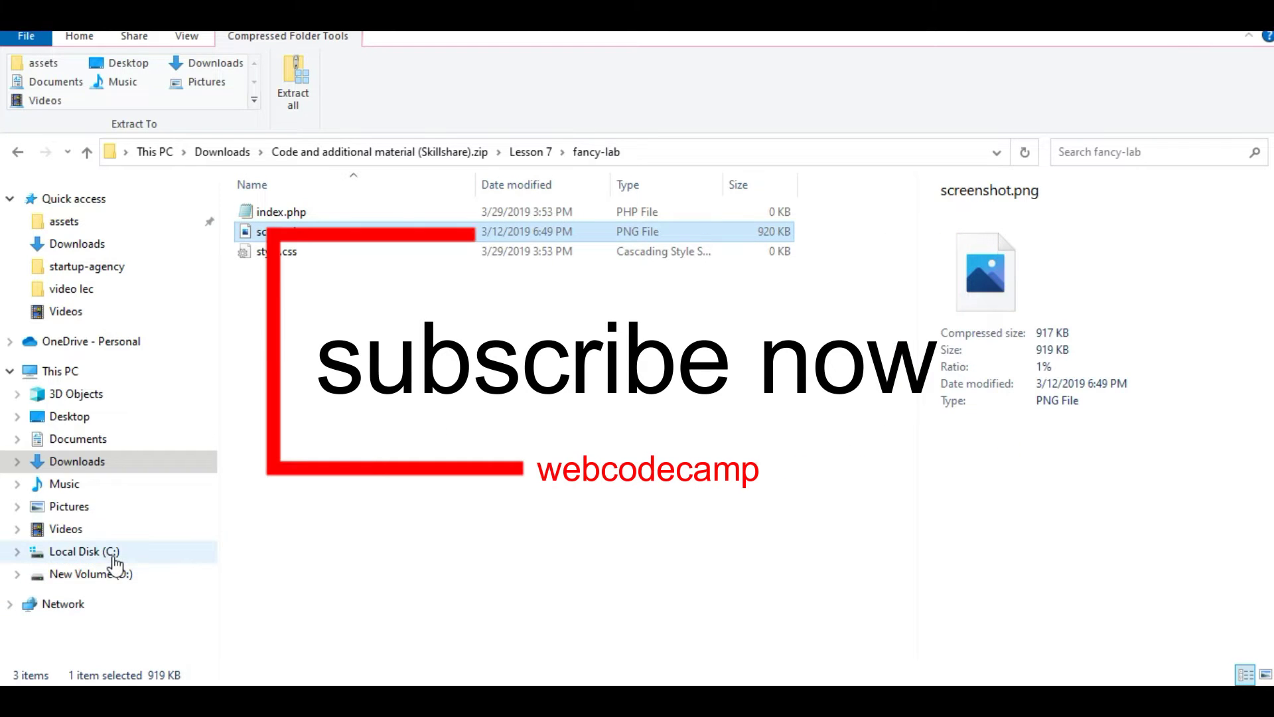
key(BackSpace)
key(BackSpace)
key(BackSpace)
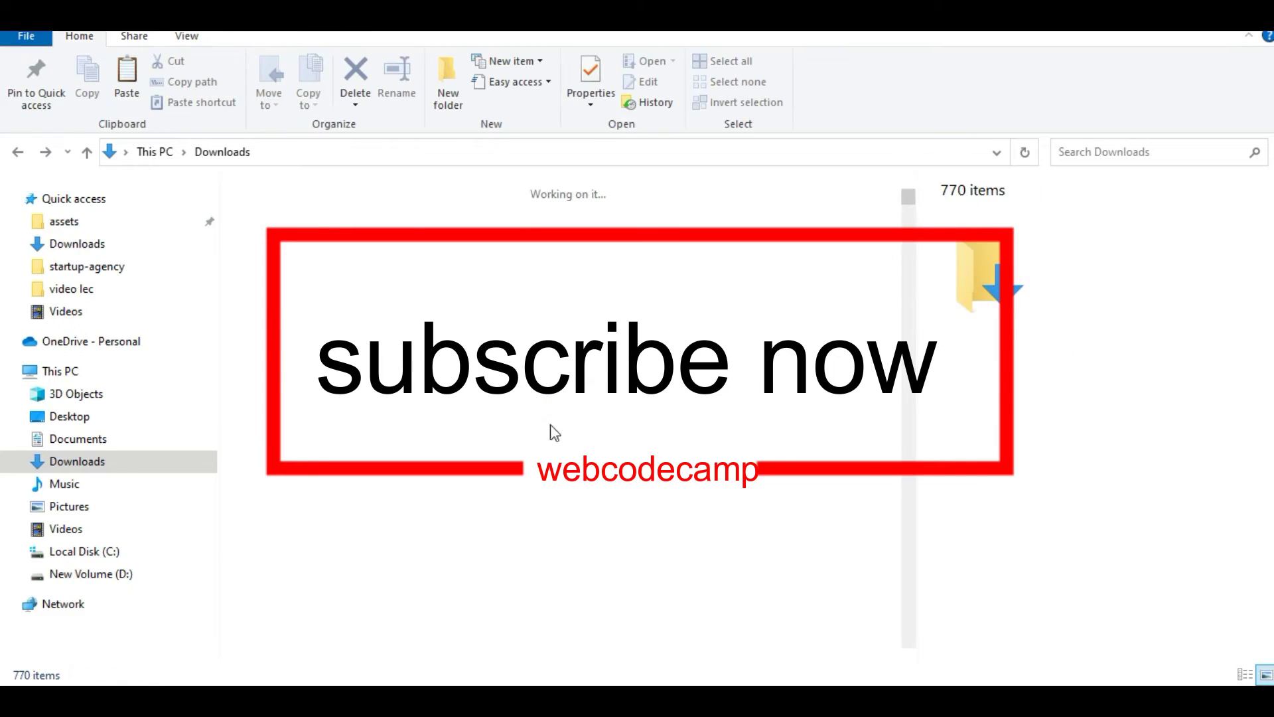
Paste screenshot.png into themes\fancylab
key(BackSpace)
key(BackSpace)
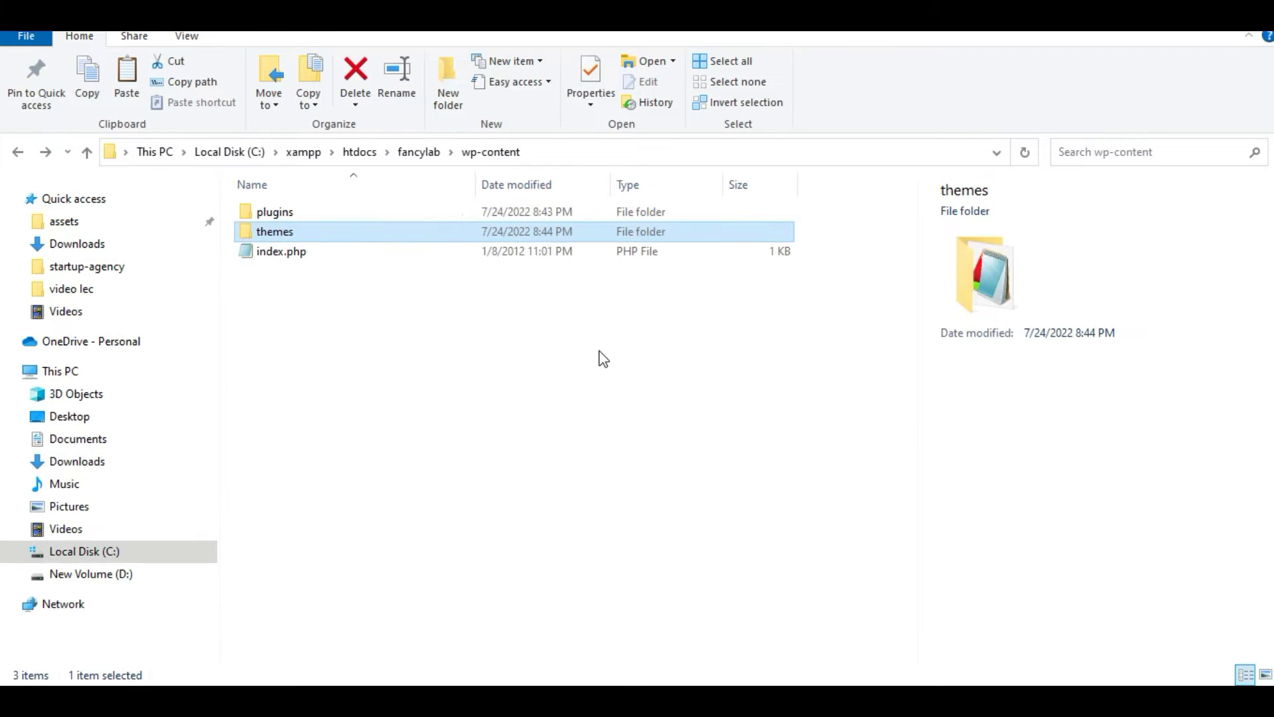
double_click(349, 233)
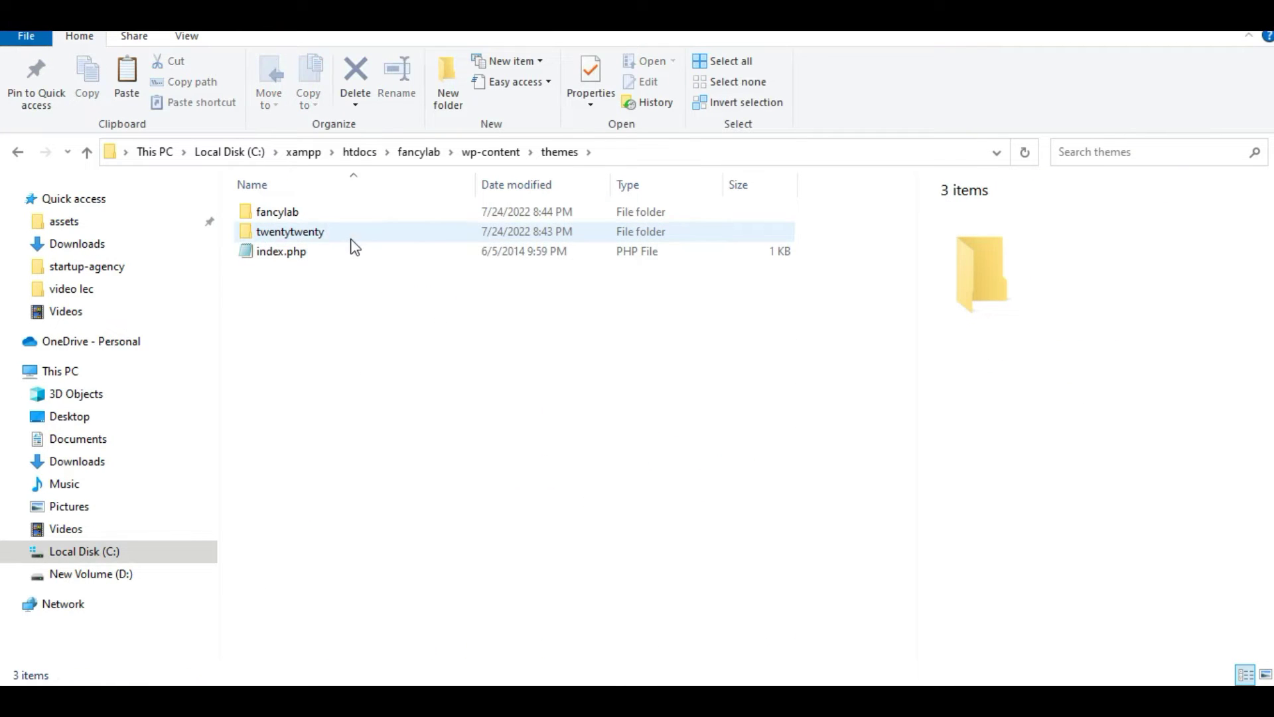
click(339, 217)
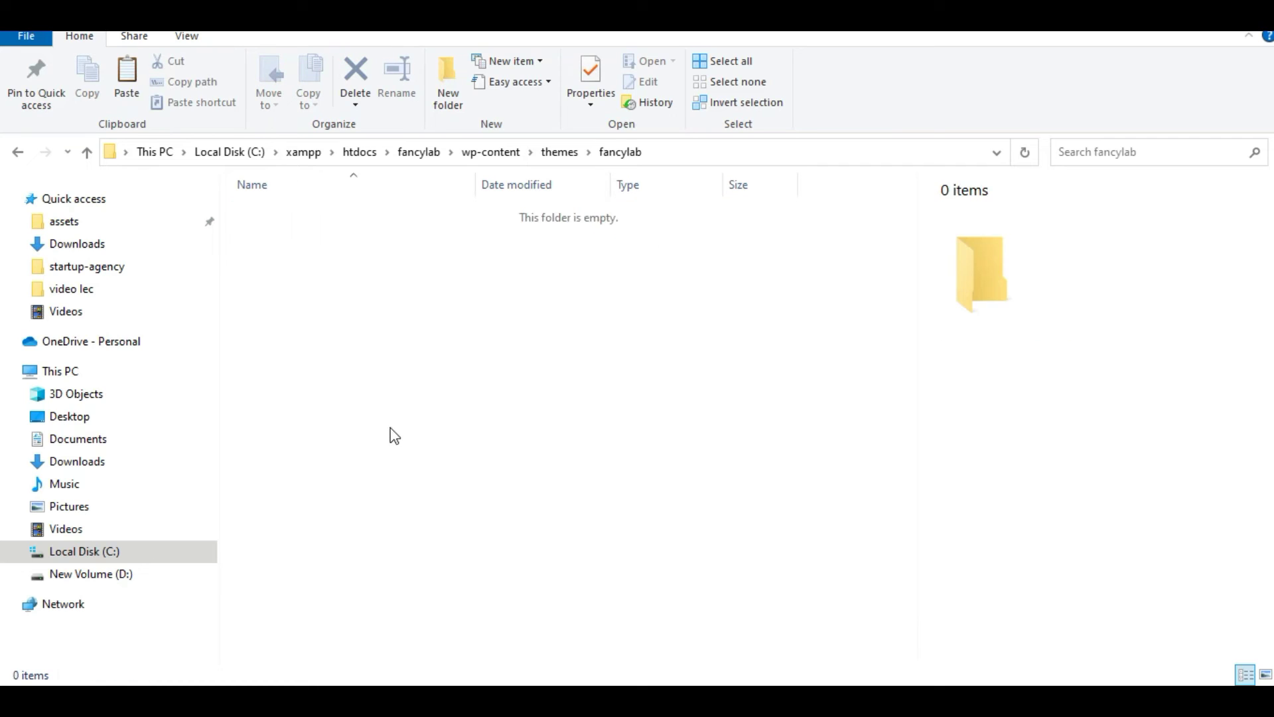
key(ctrl+v)
click(527, 434)
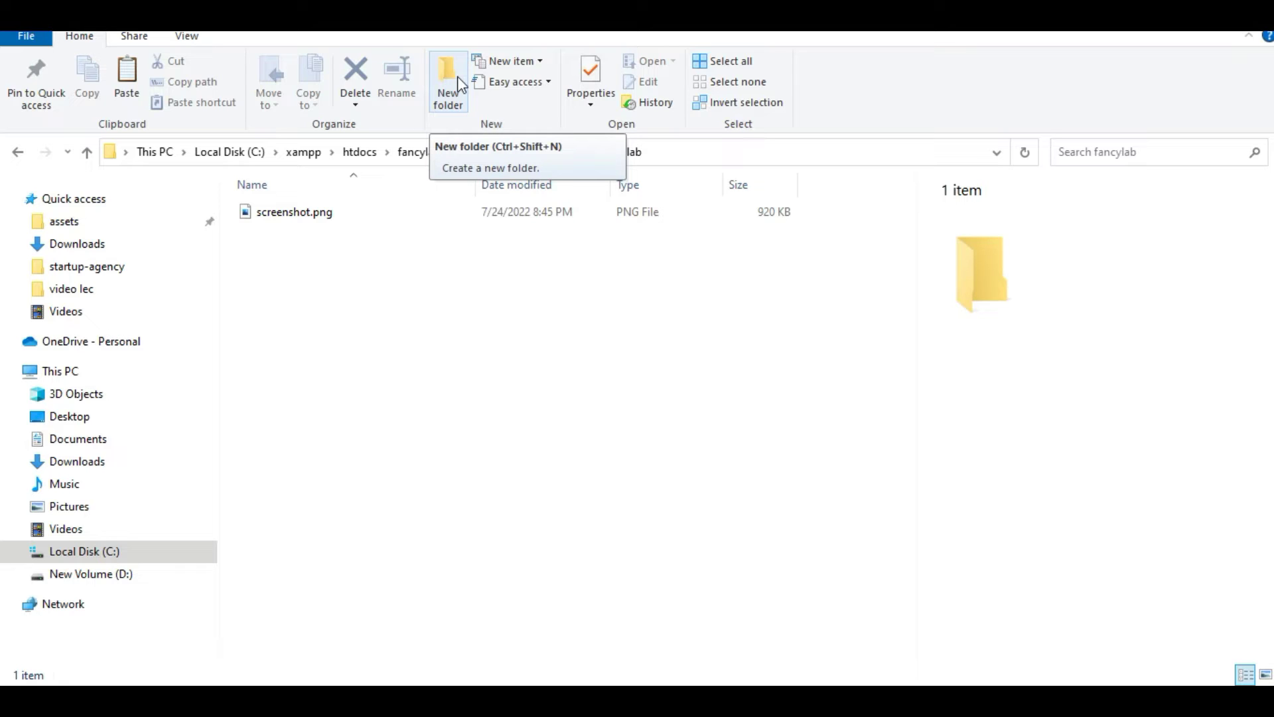
Create an empty style.css file in the fancylab theme folder
right_click(492, 319)
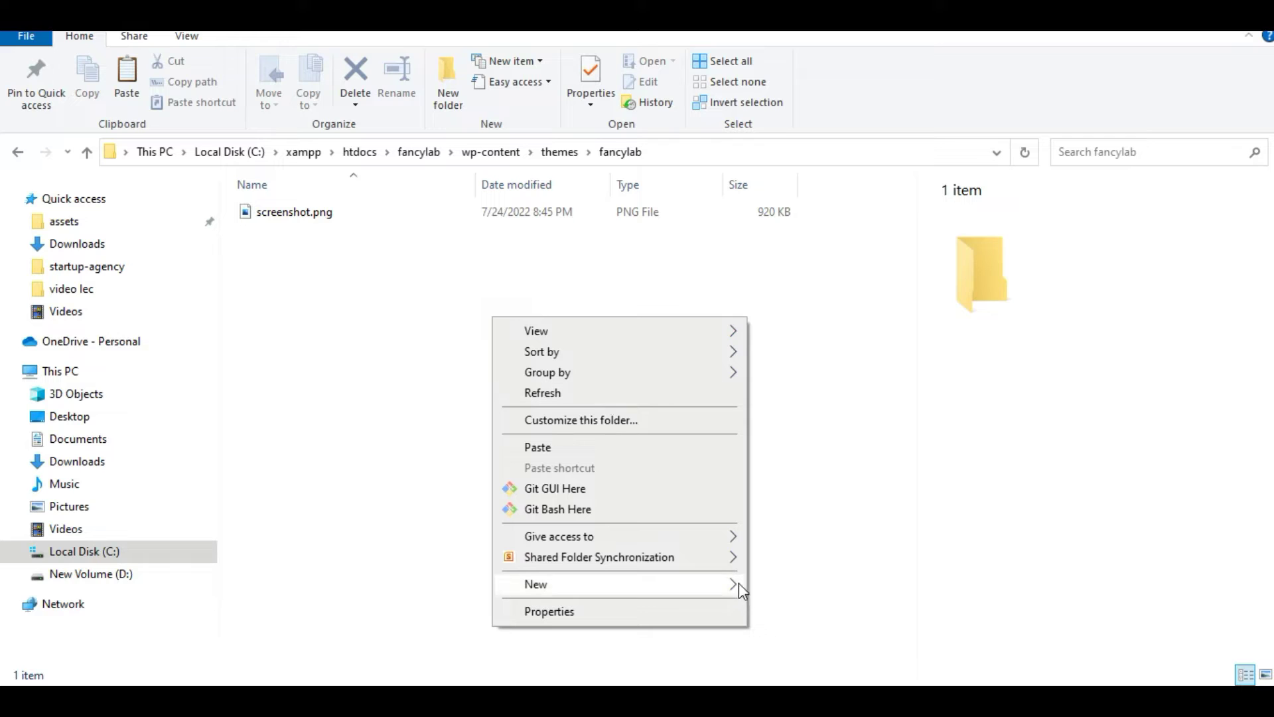
mouse_move(735, 583)
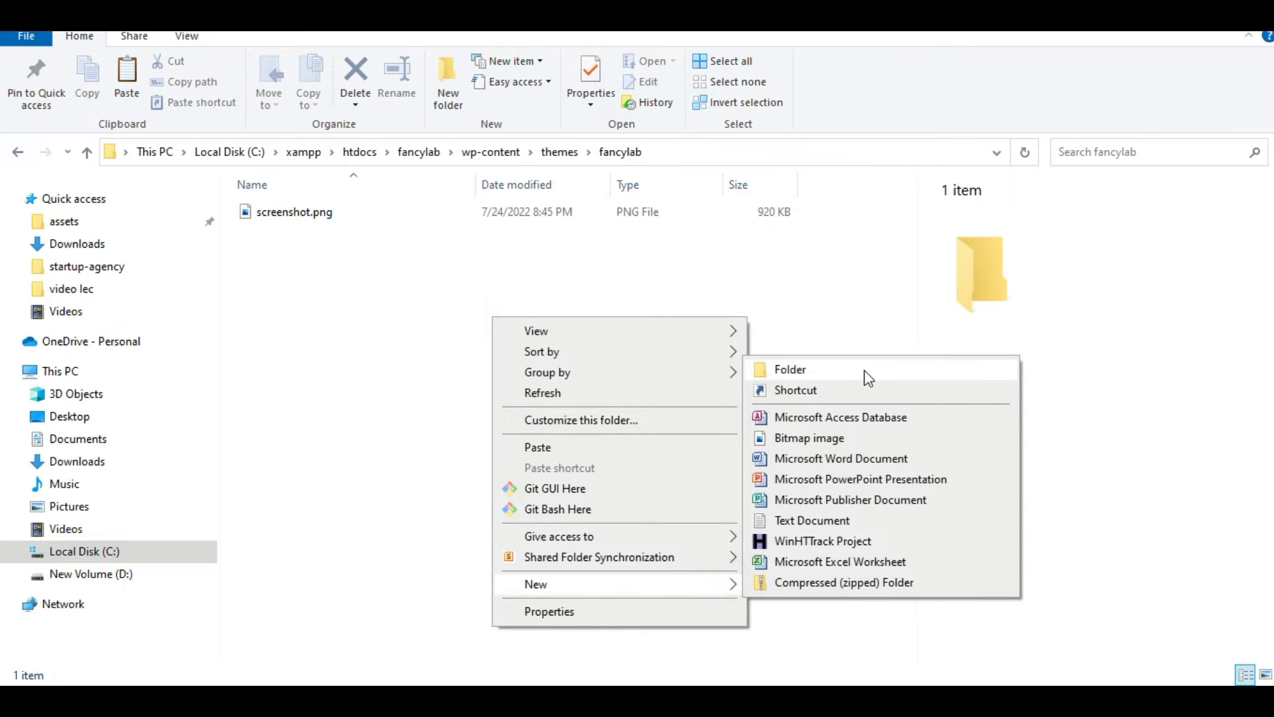
click(850, 523)
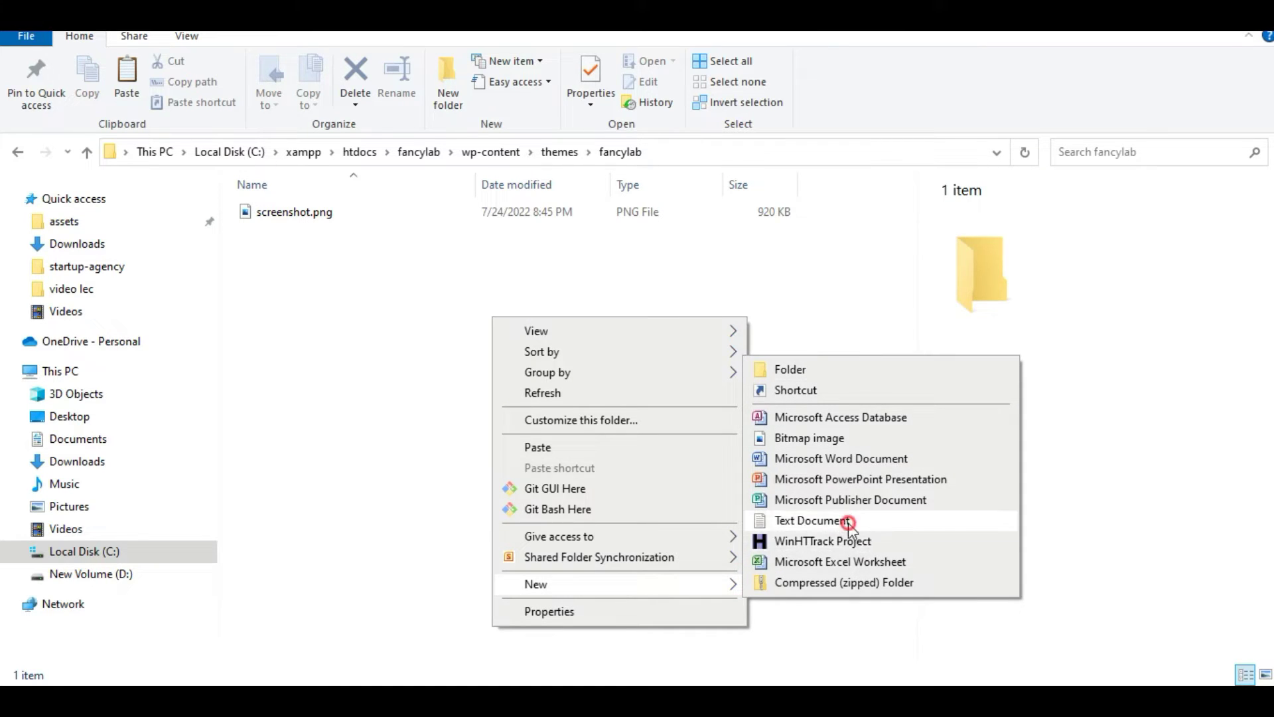
key(ctrl+a)
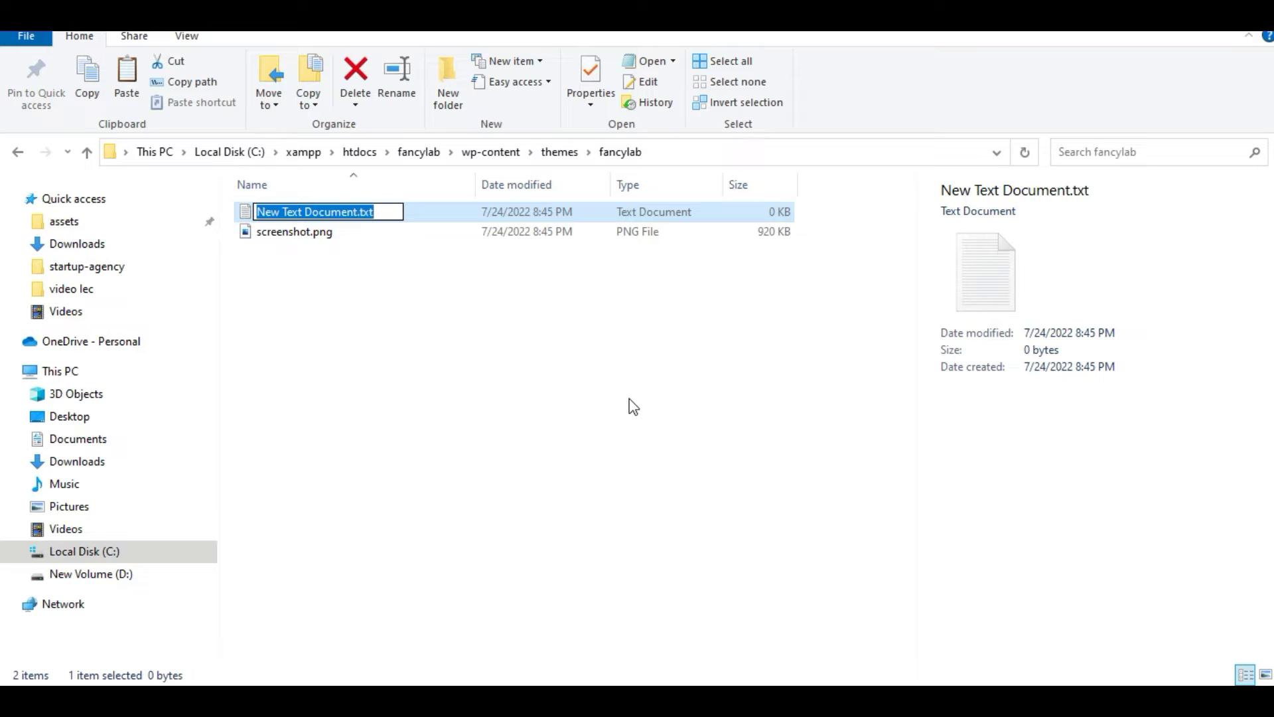
text(style.)
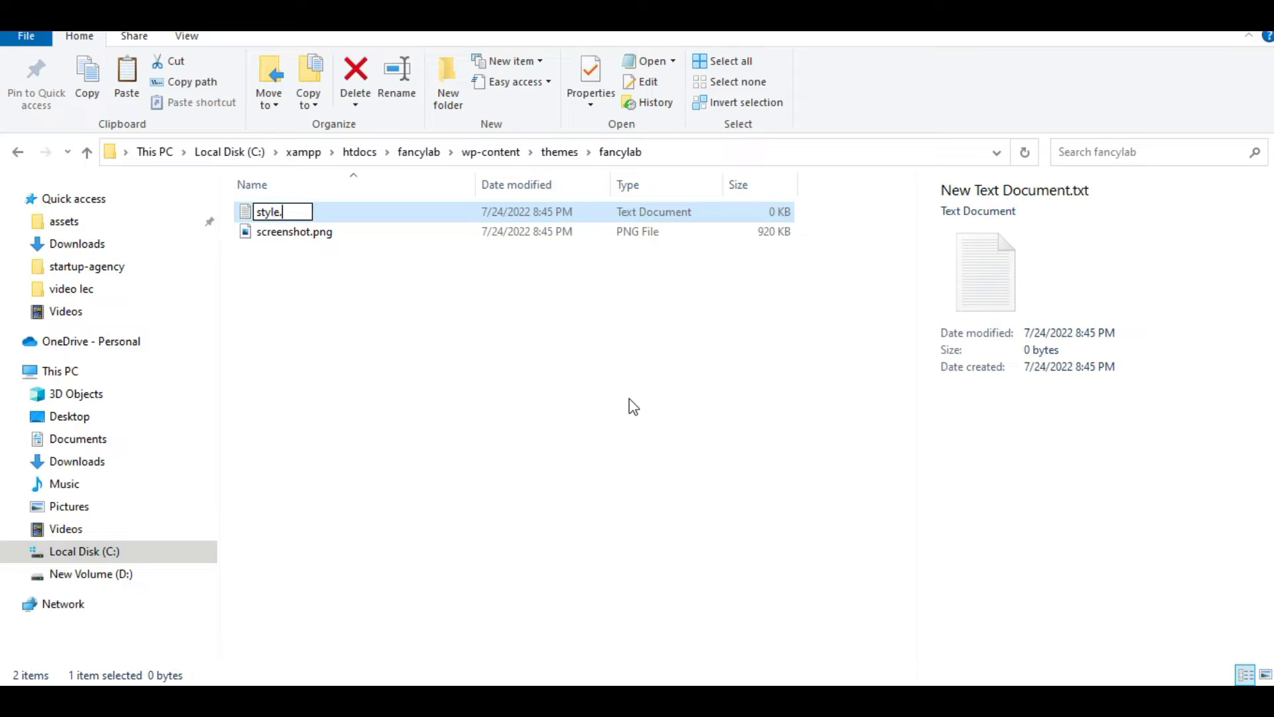
text(css)
key(Return)
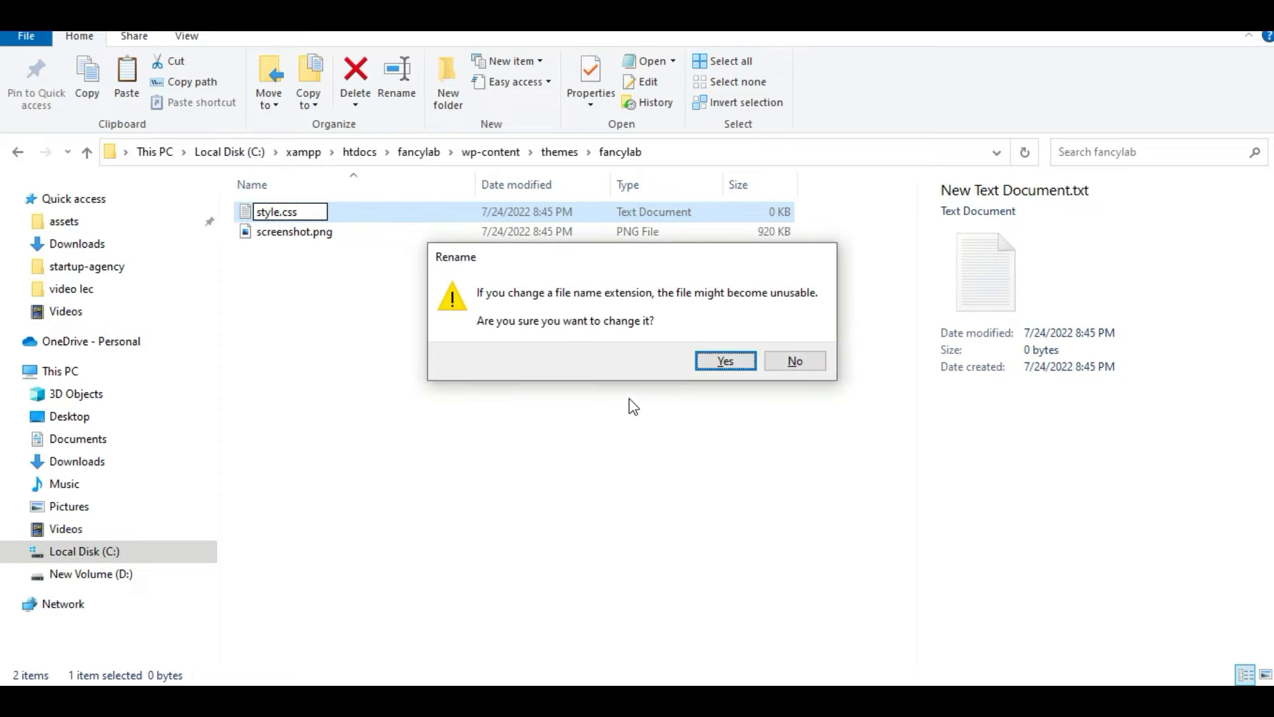
click(722, 358)
Create an empty index.php file in the fancylab theme folder
right_click(463, 377)
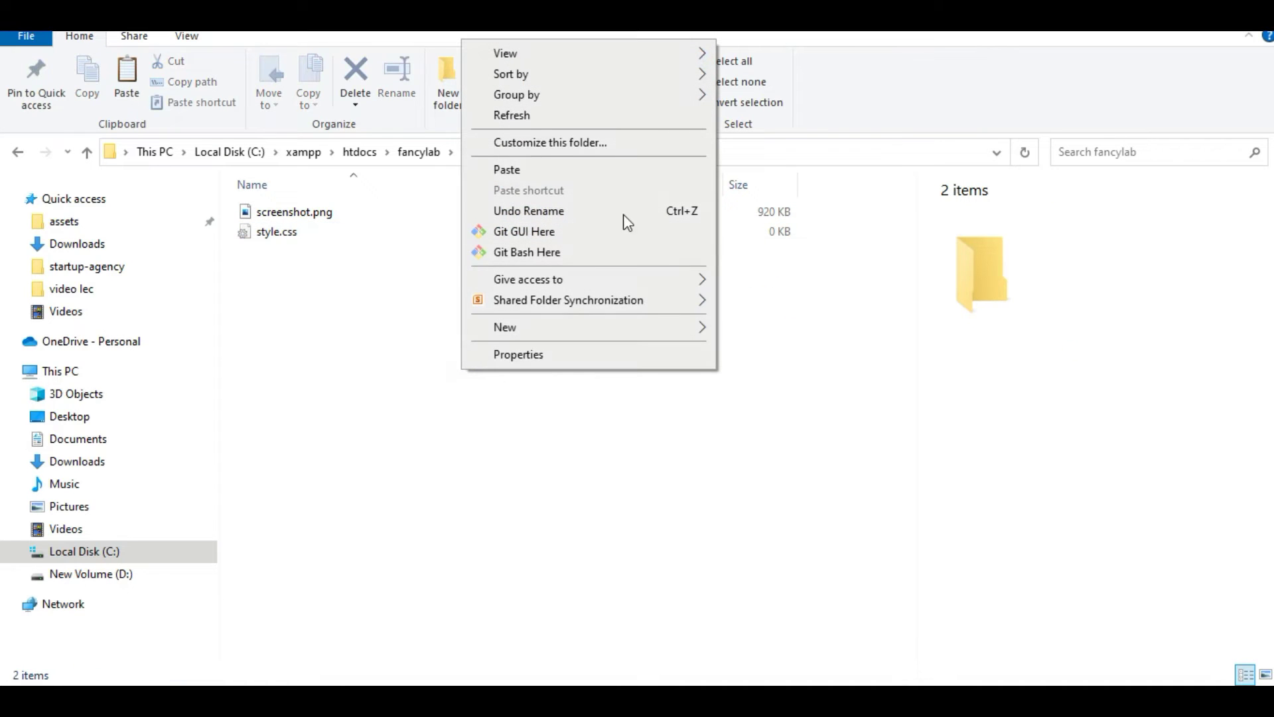
click(682, 326)
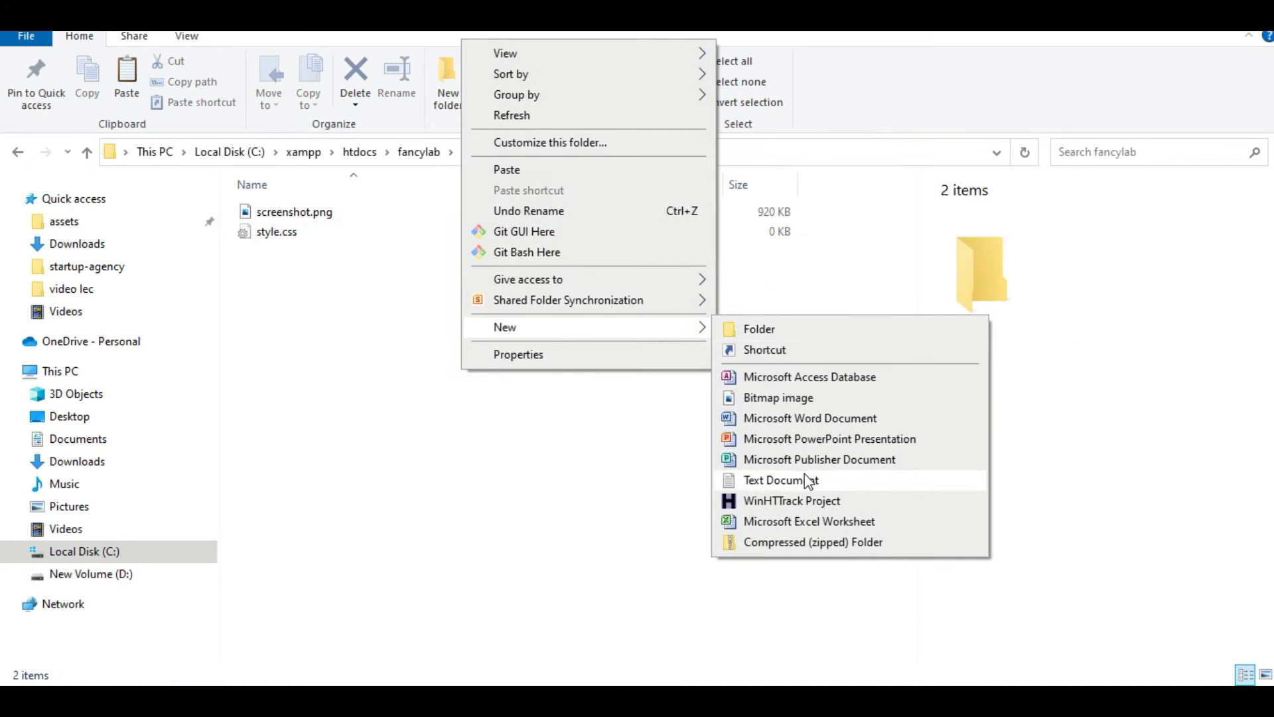
click(807, 479)
text(index)
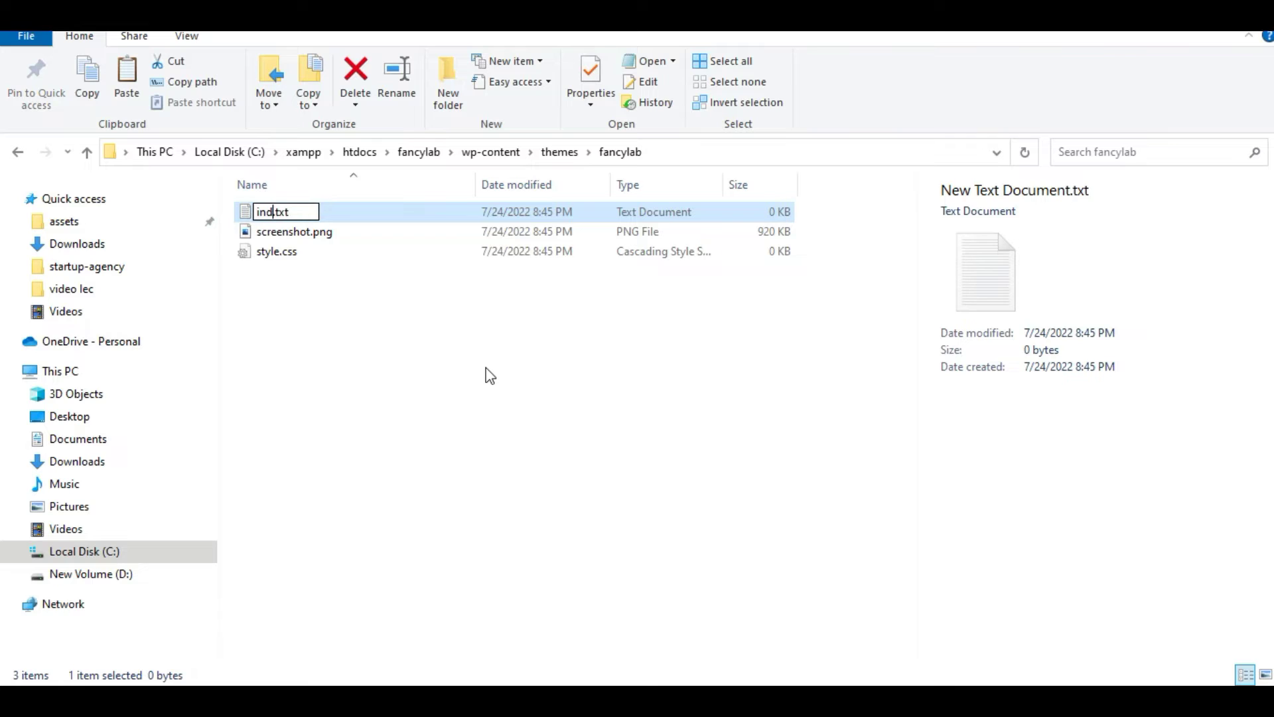
text(.)
key(Delete)
key(Delete)
key(Delete)
text(php)
click(488, 373)
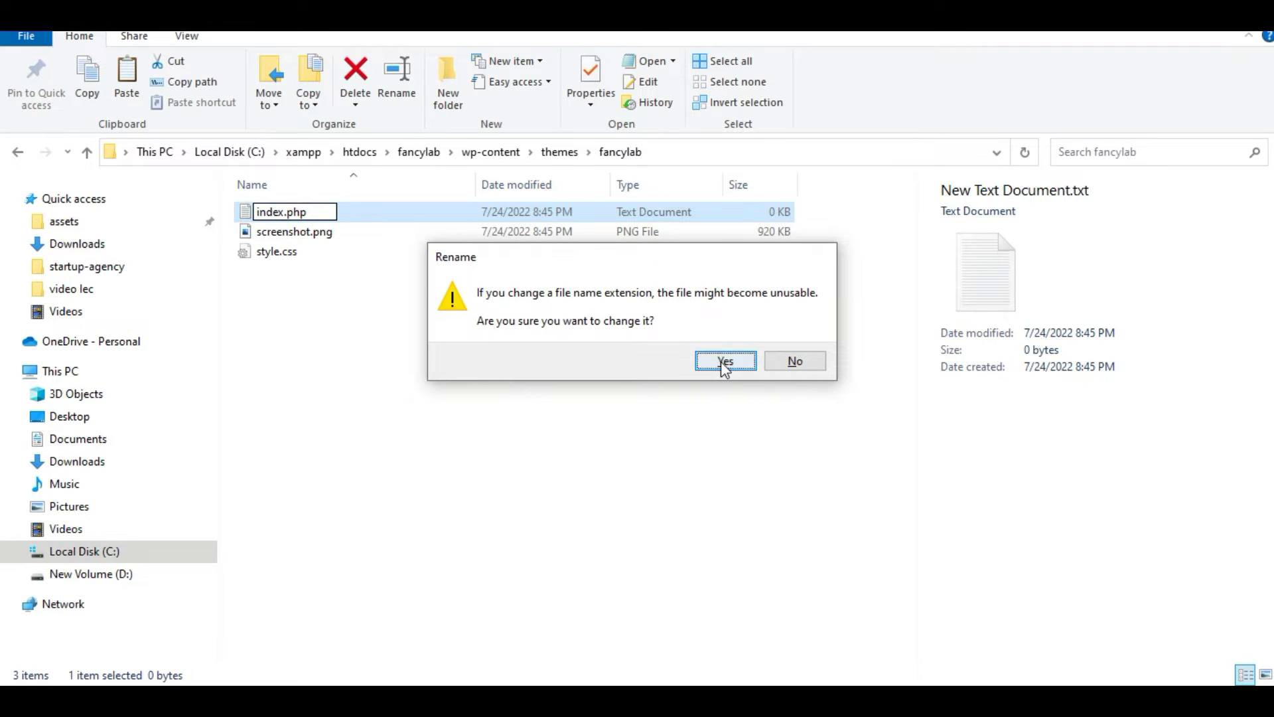
click(721, 359)
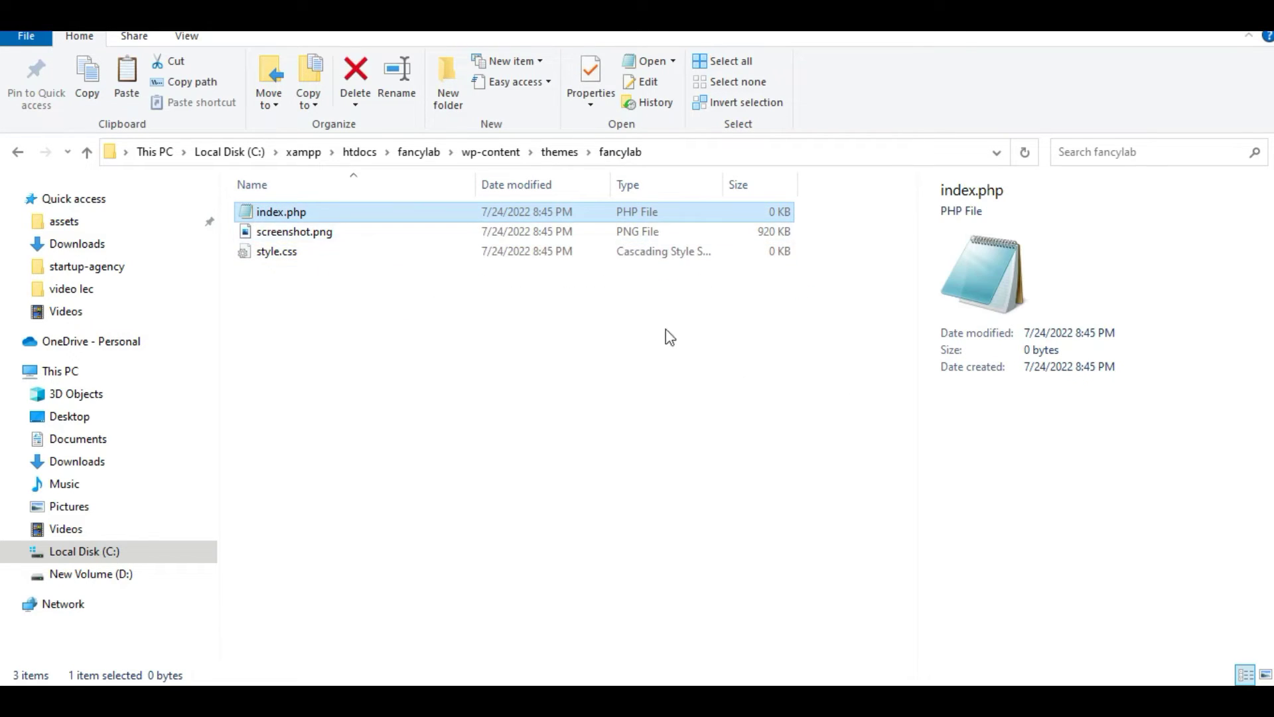
click(296, 302)
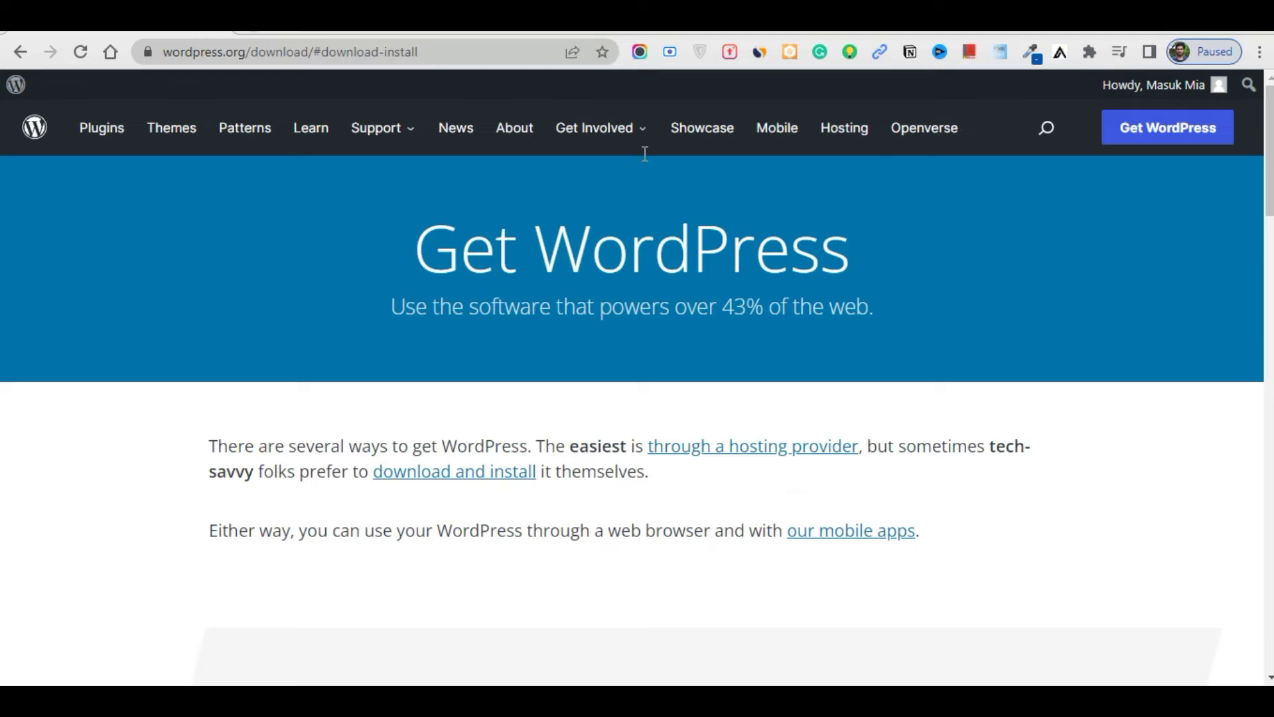
Start Apache and MySQL in XAMPP and load localhost in a new browser tab
click(247, 32)
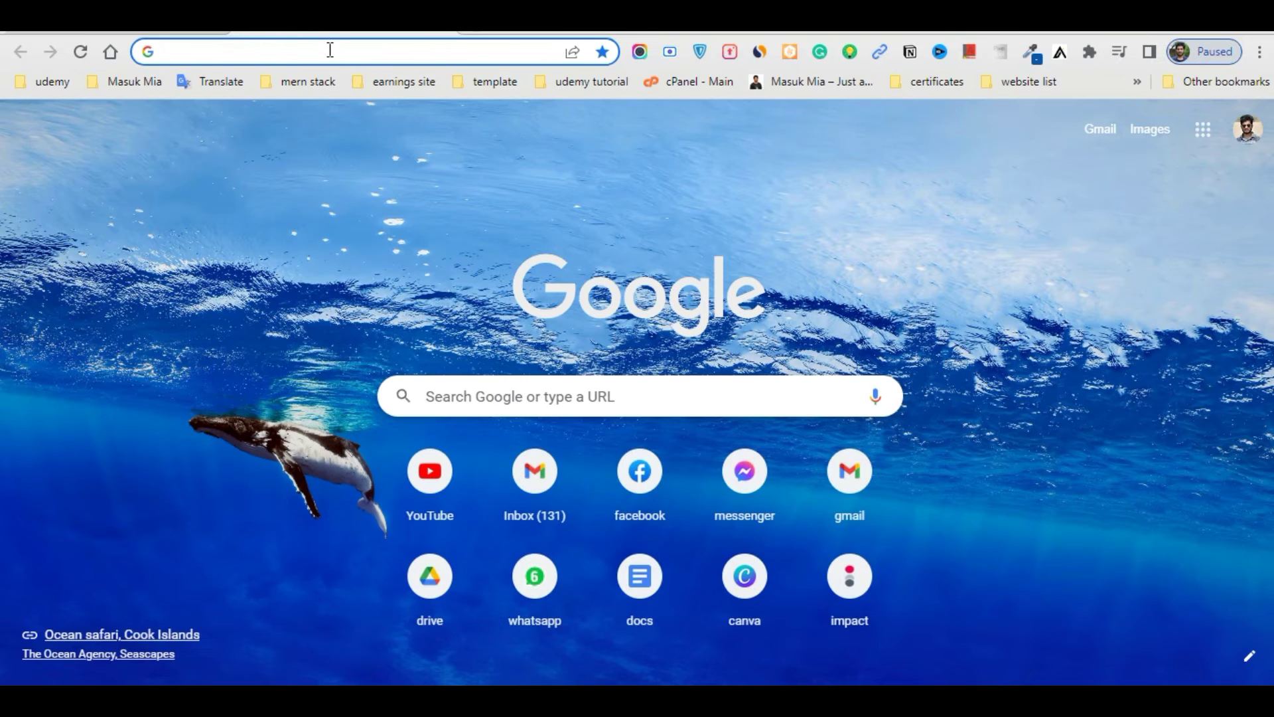
text(loca)
key(Return)
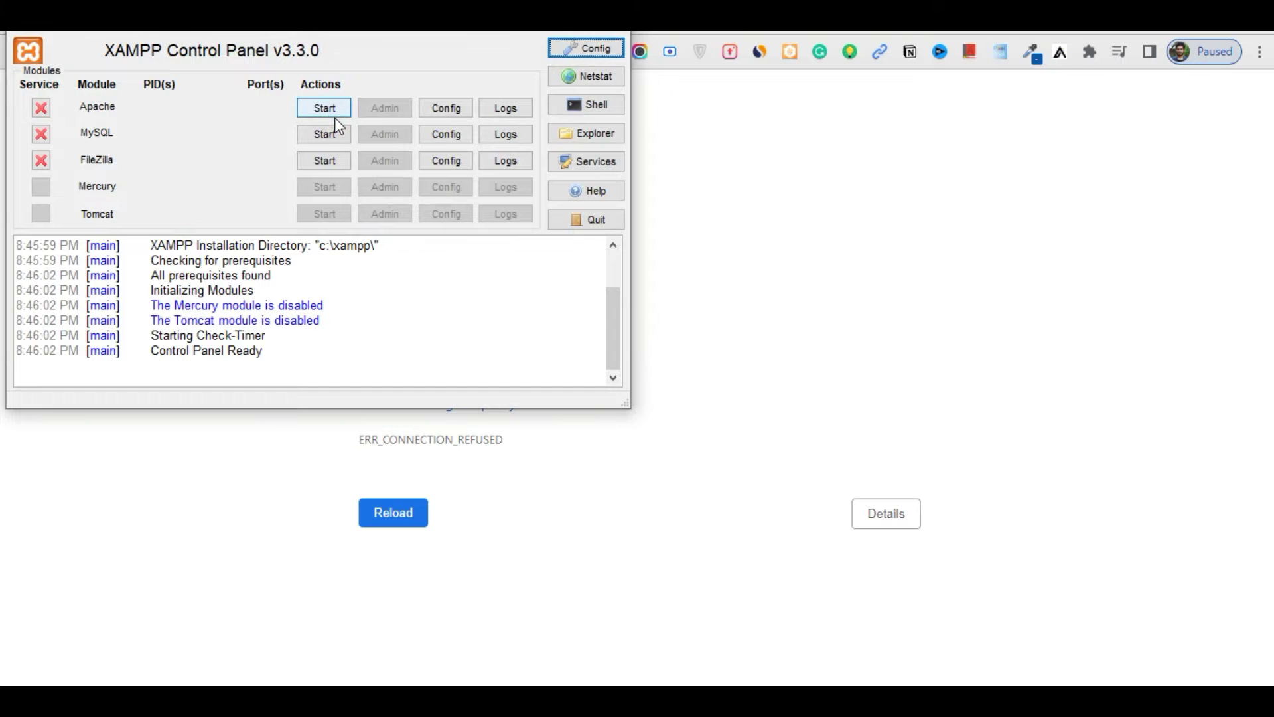
click(325, 108)
click(324, 133)
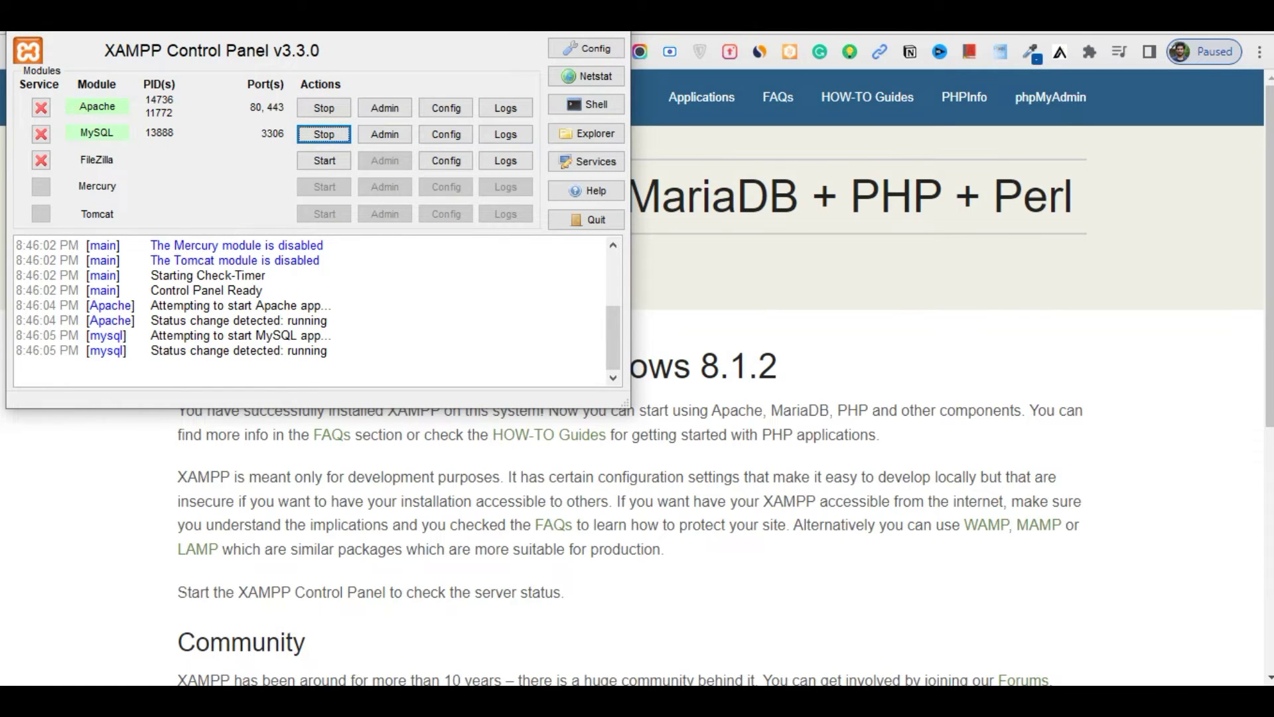
key(alt+Tab)
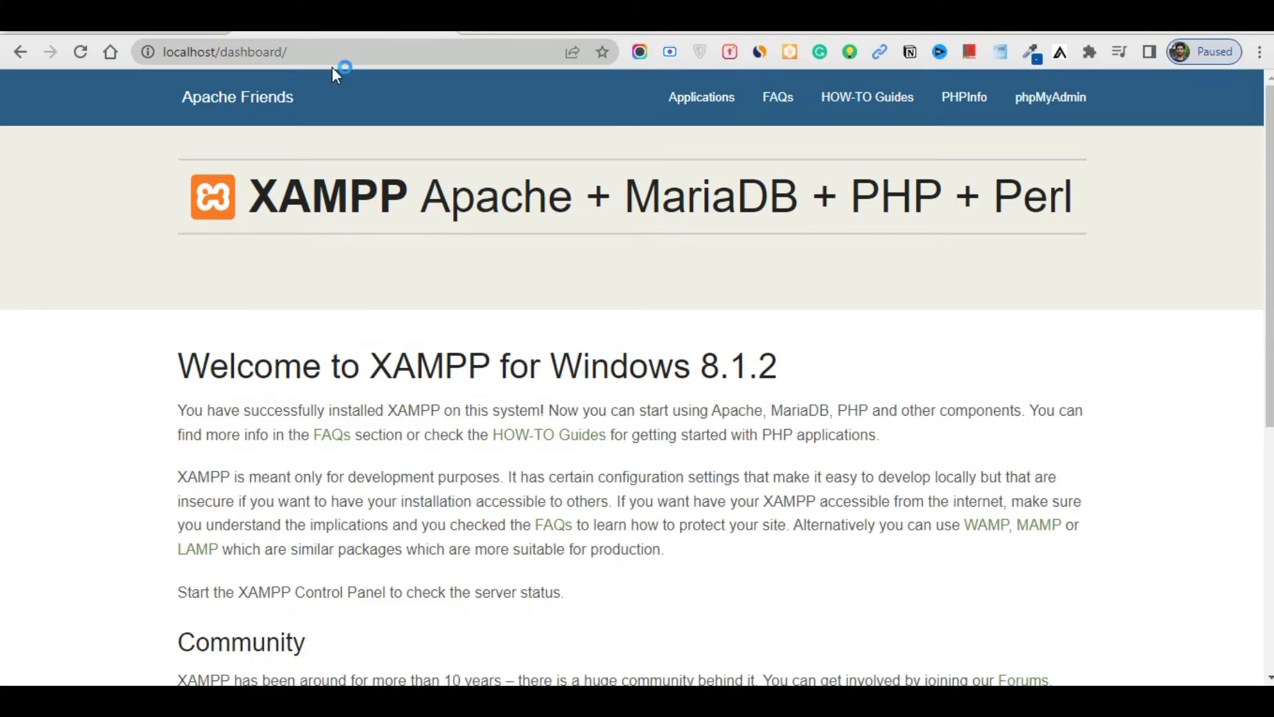
Open phpMyAdmin from the XAMPP dashboard, dismissing the server error reports
click(1081, 114)
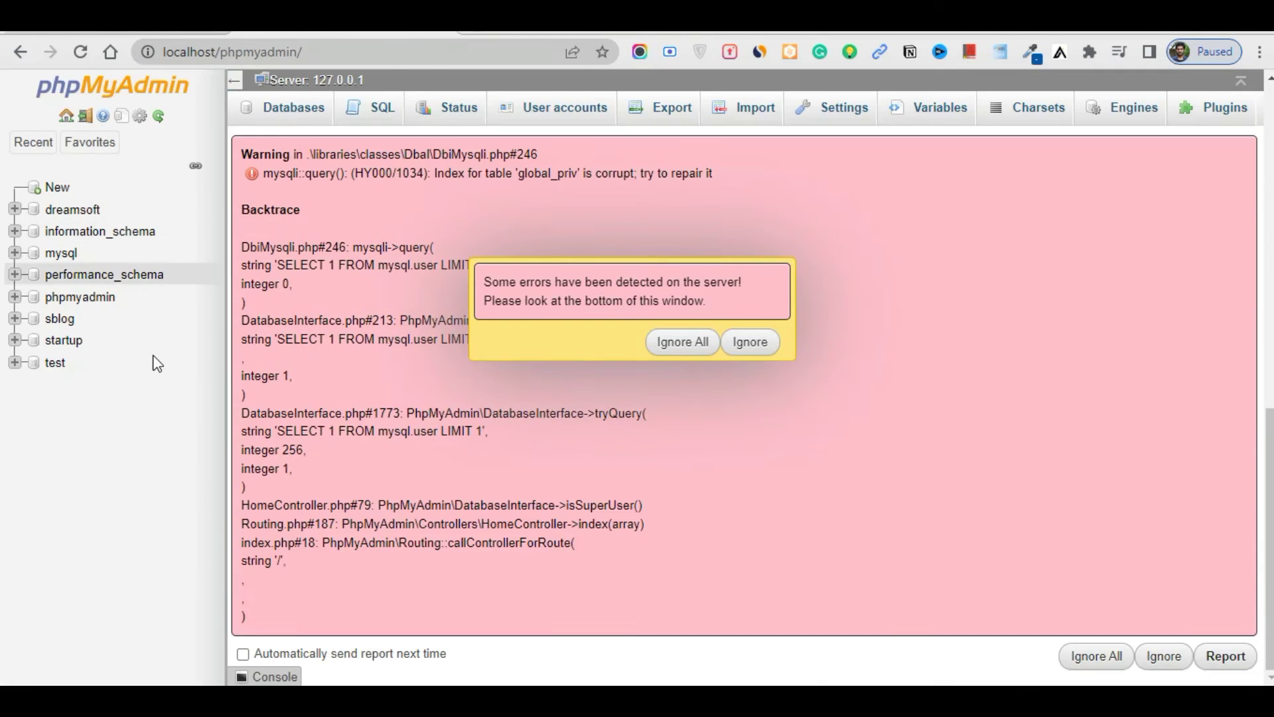
click(687, 340)
click(1101, 657)
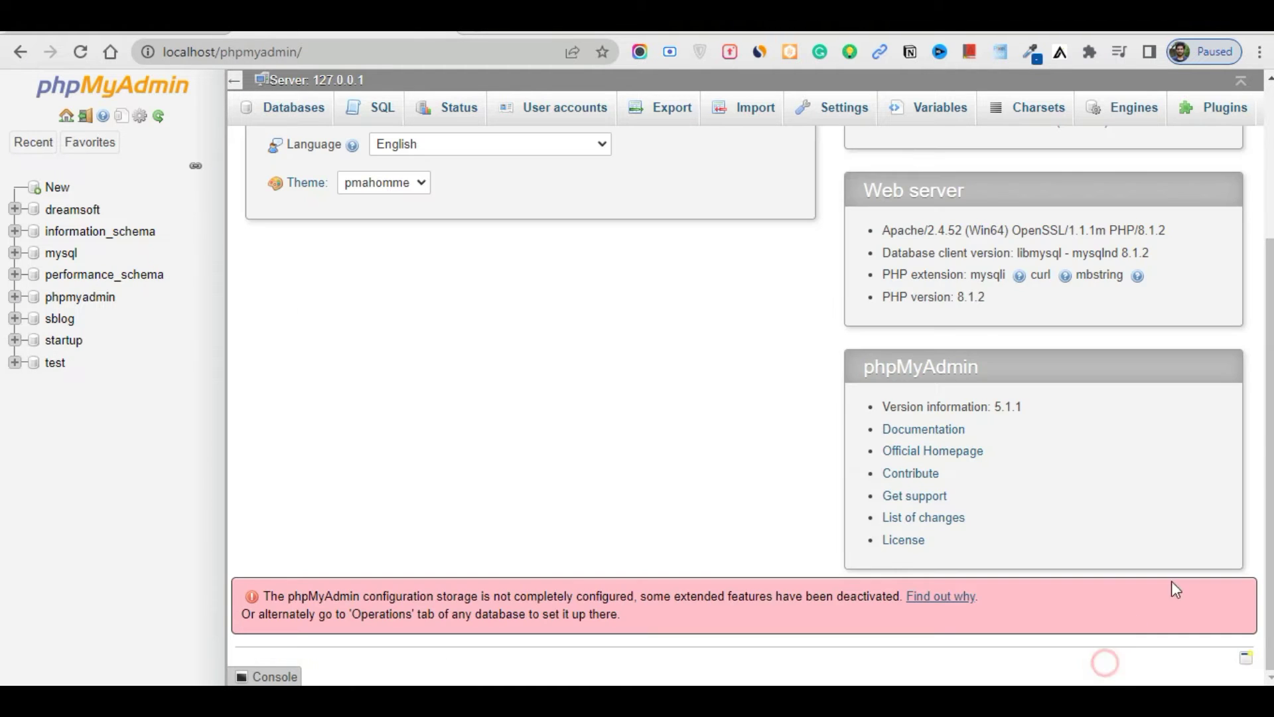
Create a database named fancylab with the default blank collation
click(65, 188)
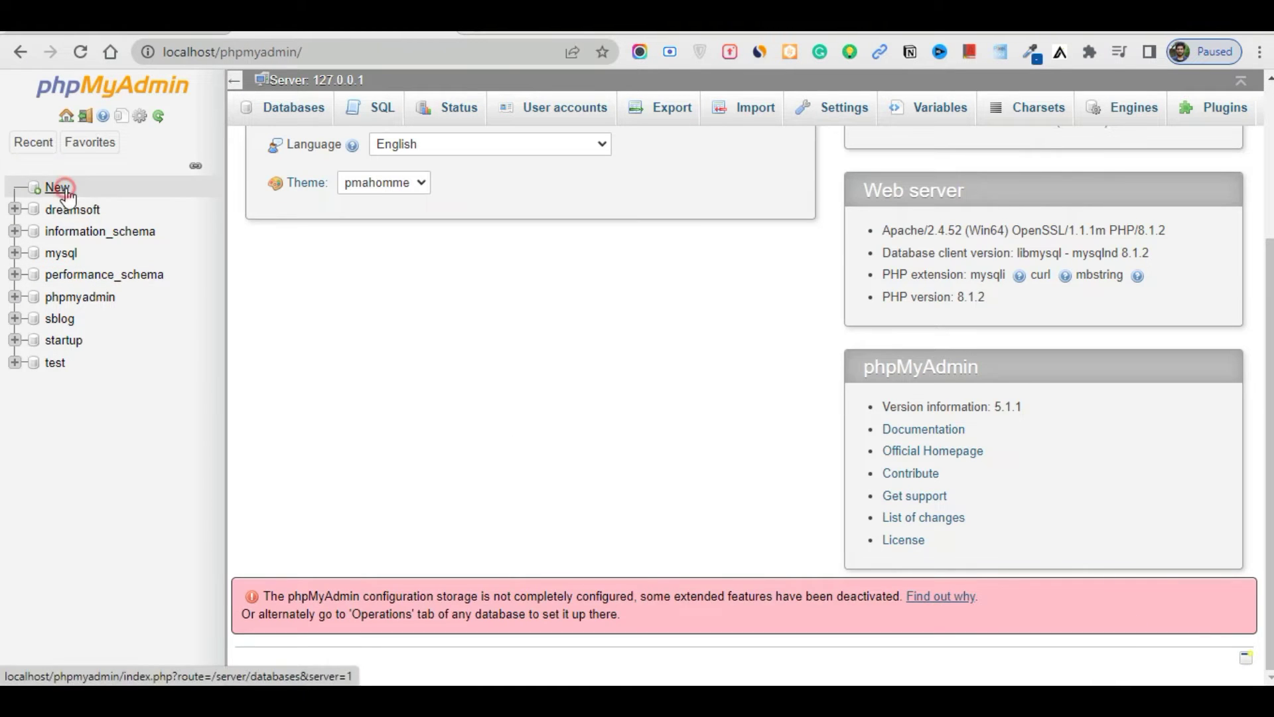
click(351, 233)
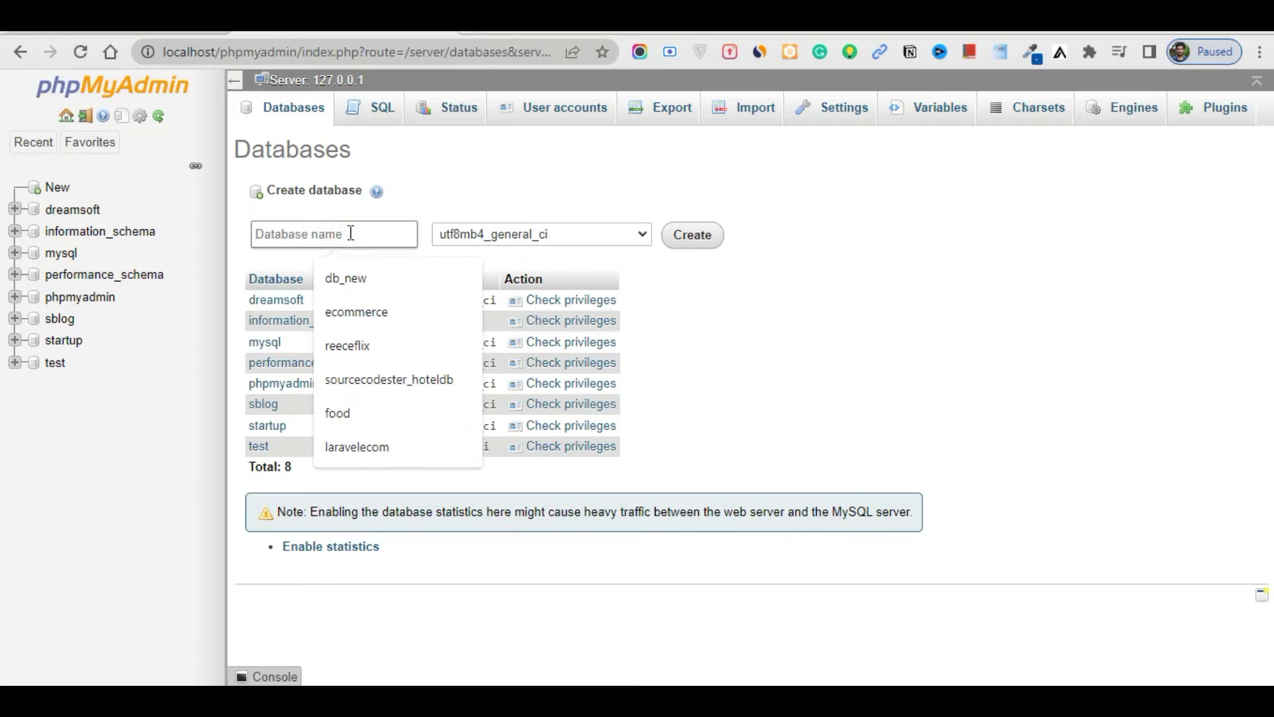
text(fancylab)
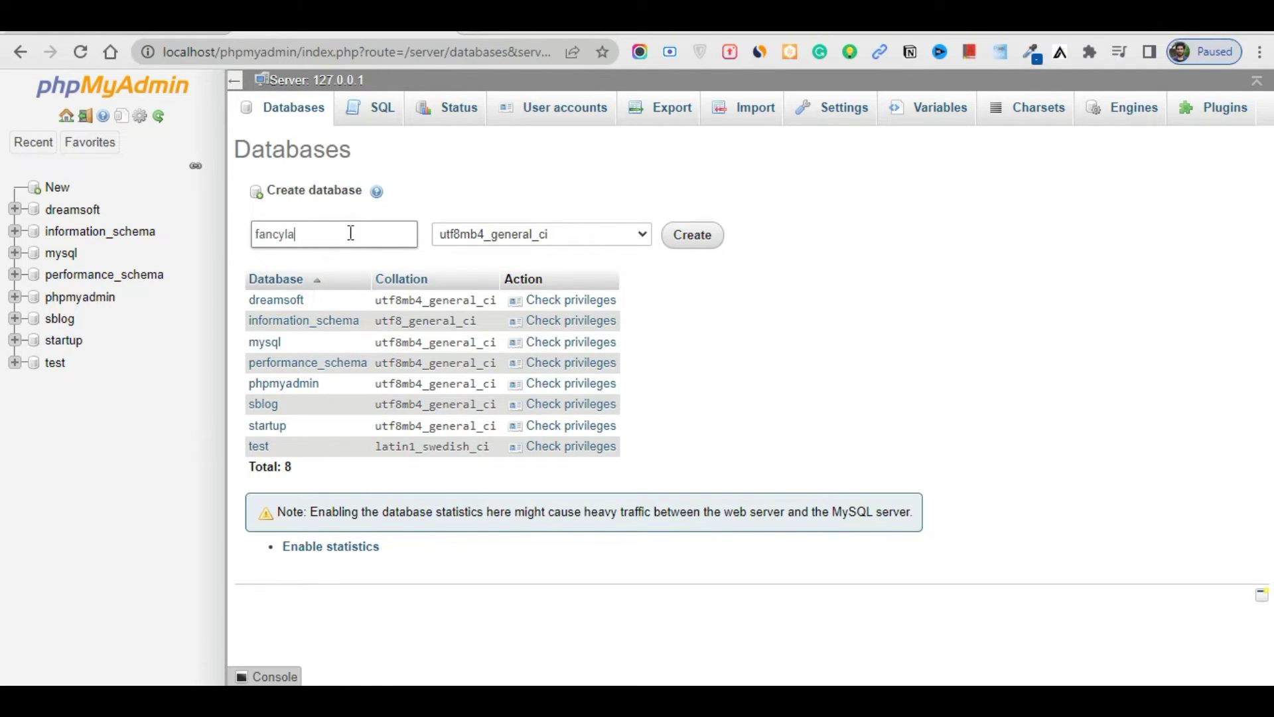
click(468, 238)
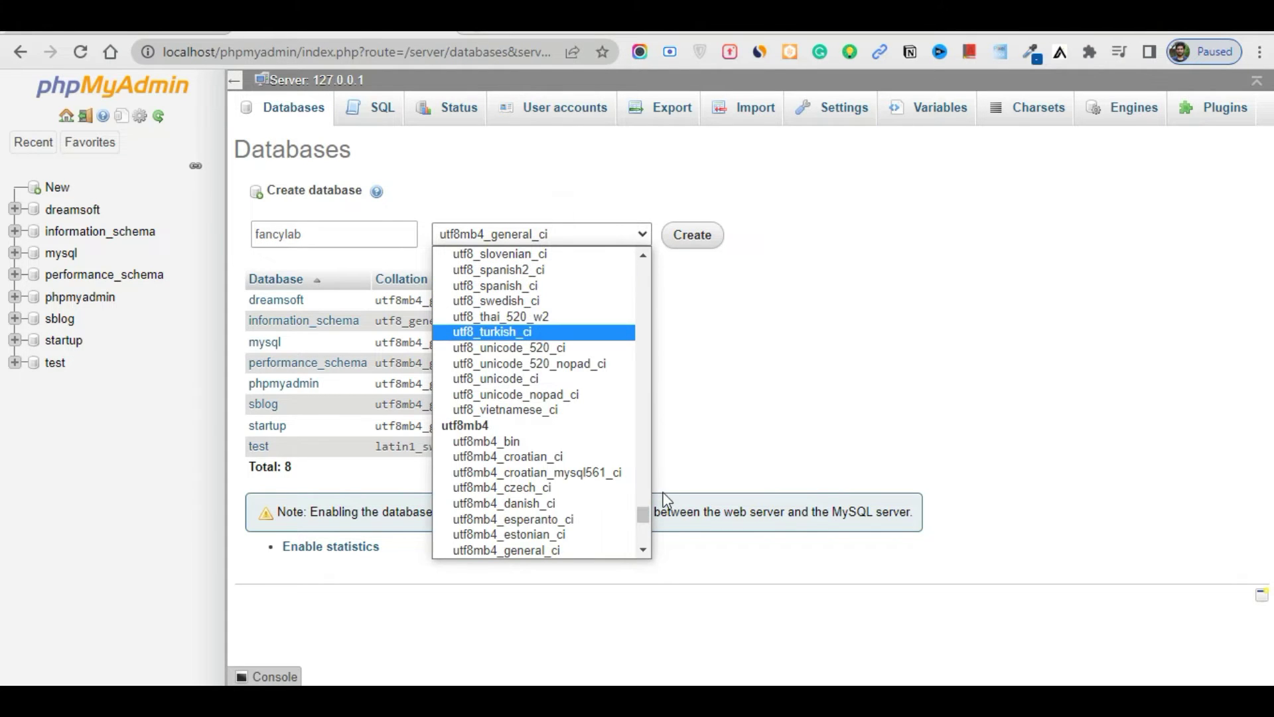
drag(645, 519, 648, 261)
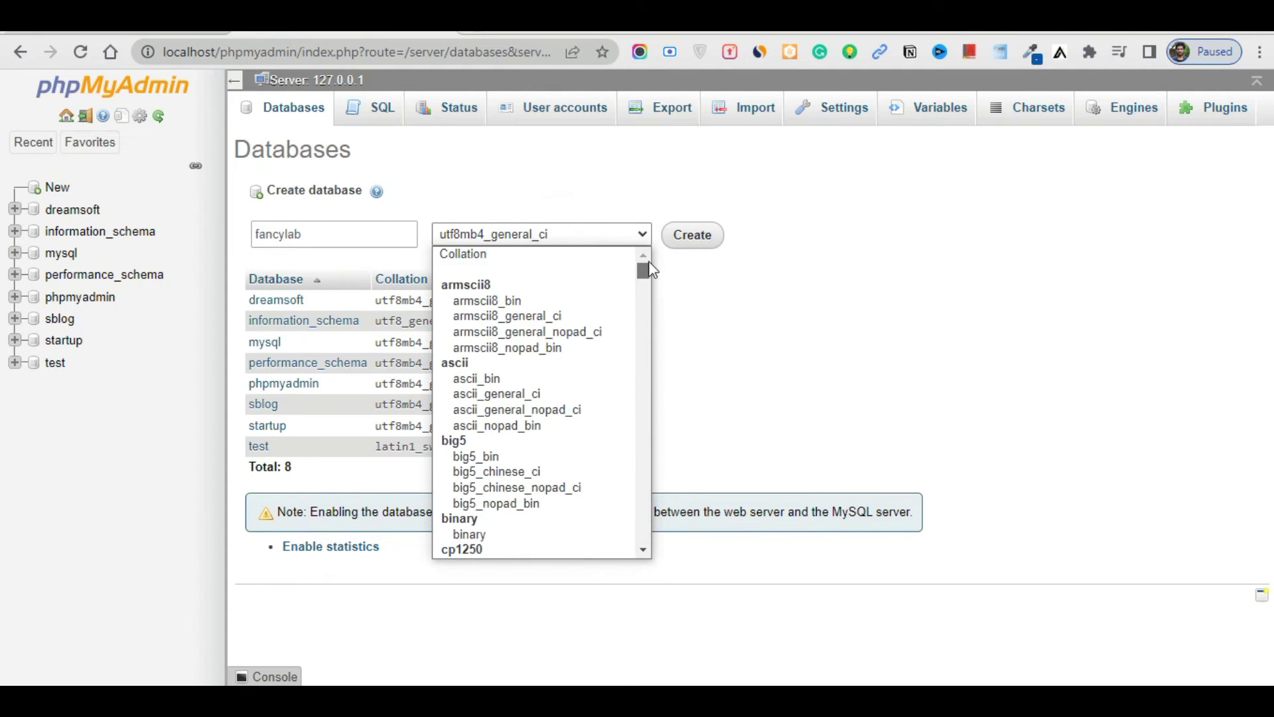
click(513, 272)
click(707, 247)
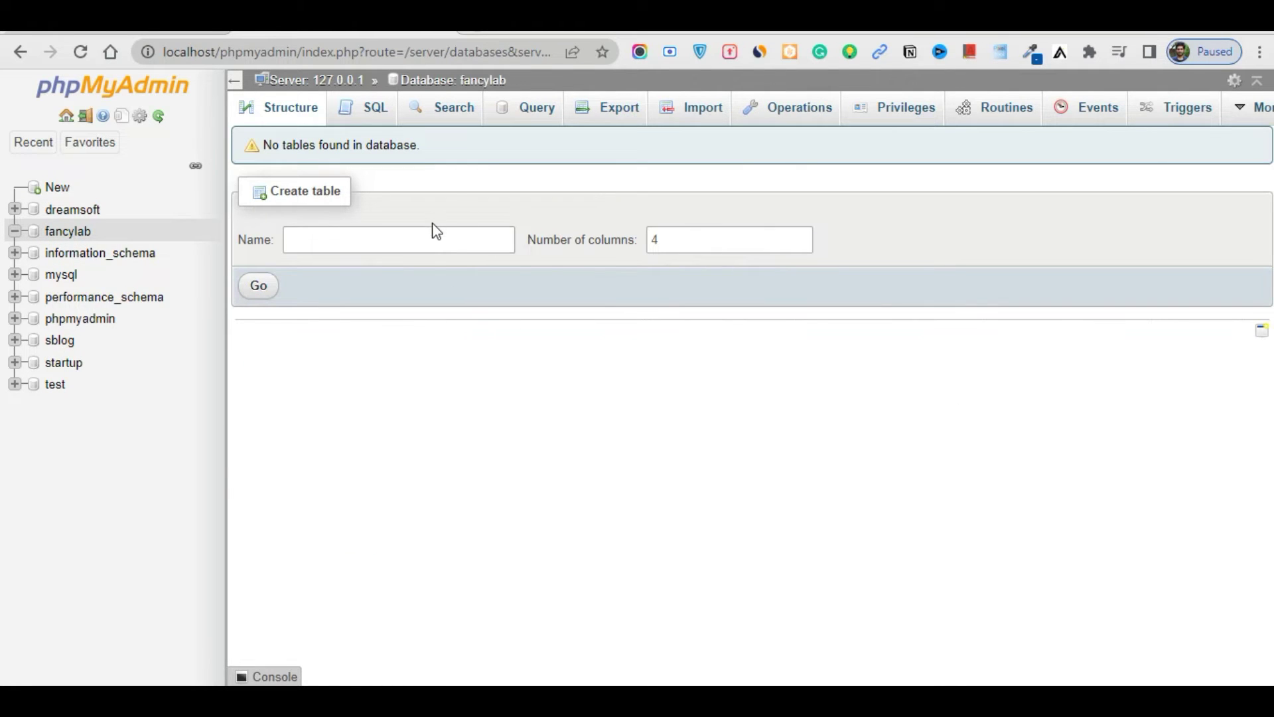
drag(121, 235, 44, 231)
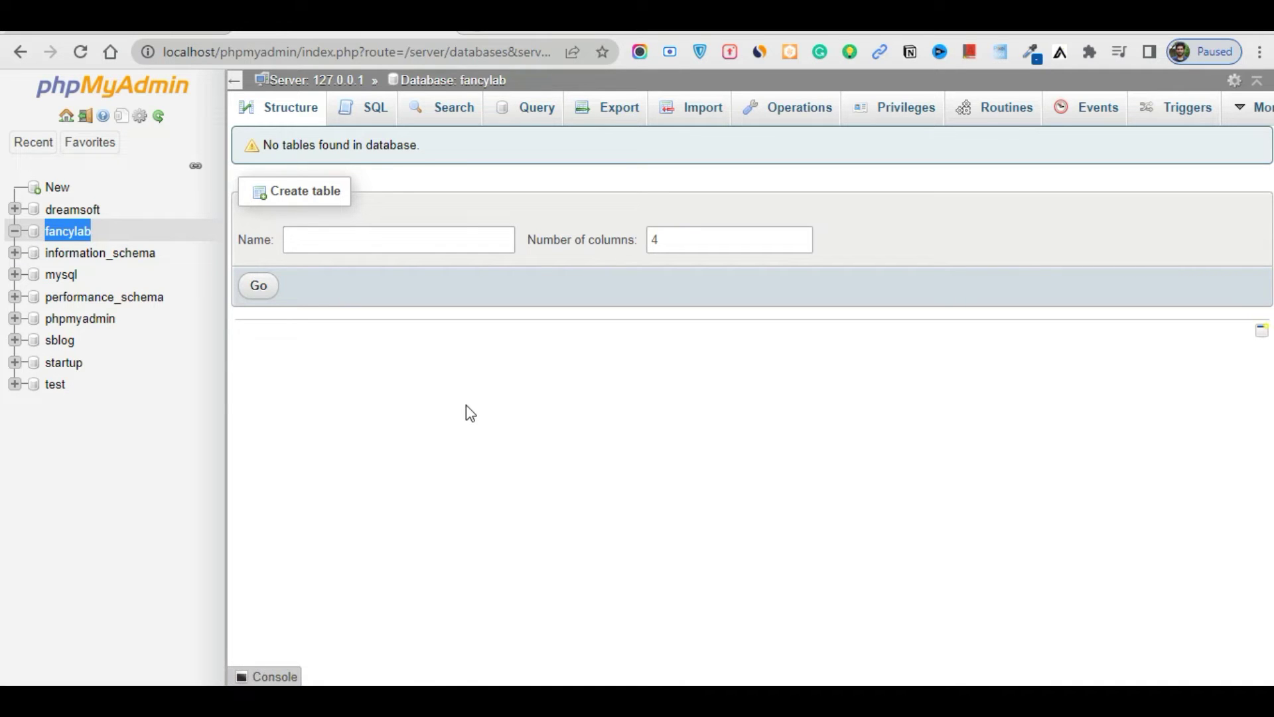
click(433, 368)
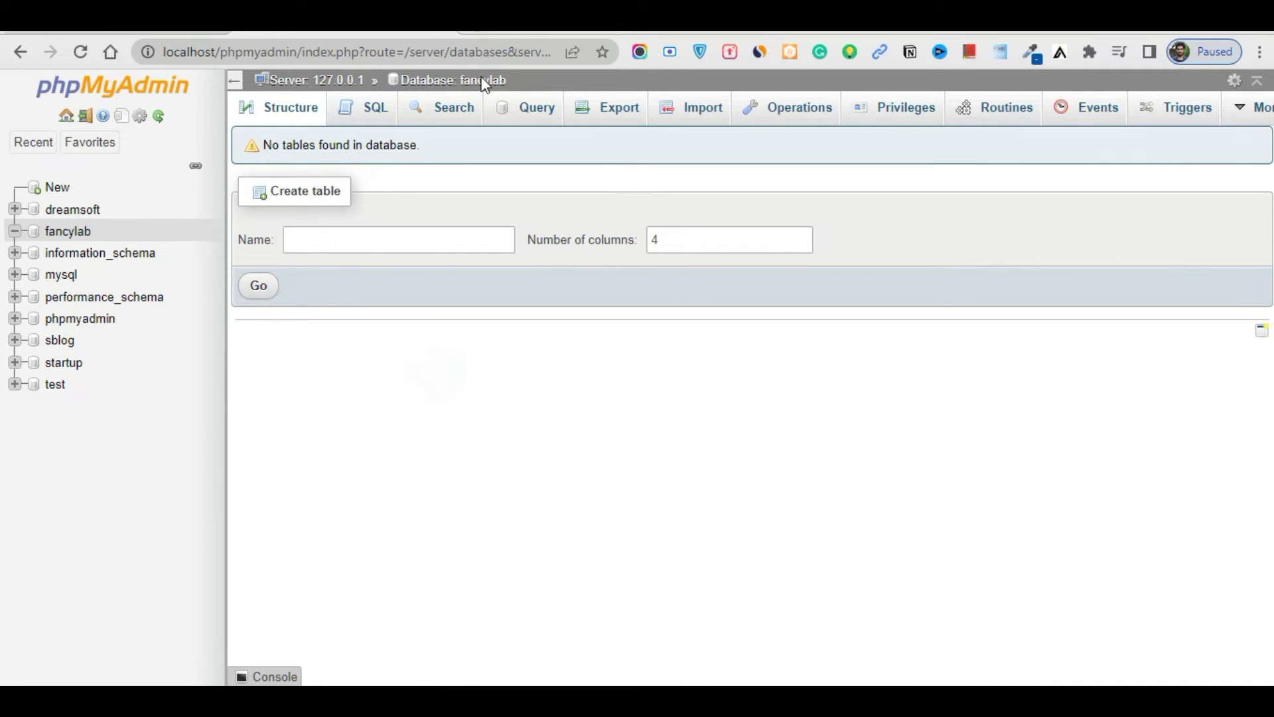
key(ctrl+t)
Load localhost/fancylab and continue setup with English (United States)
text(l)
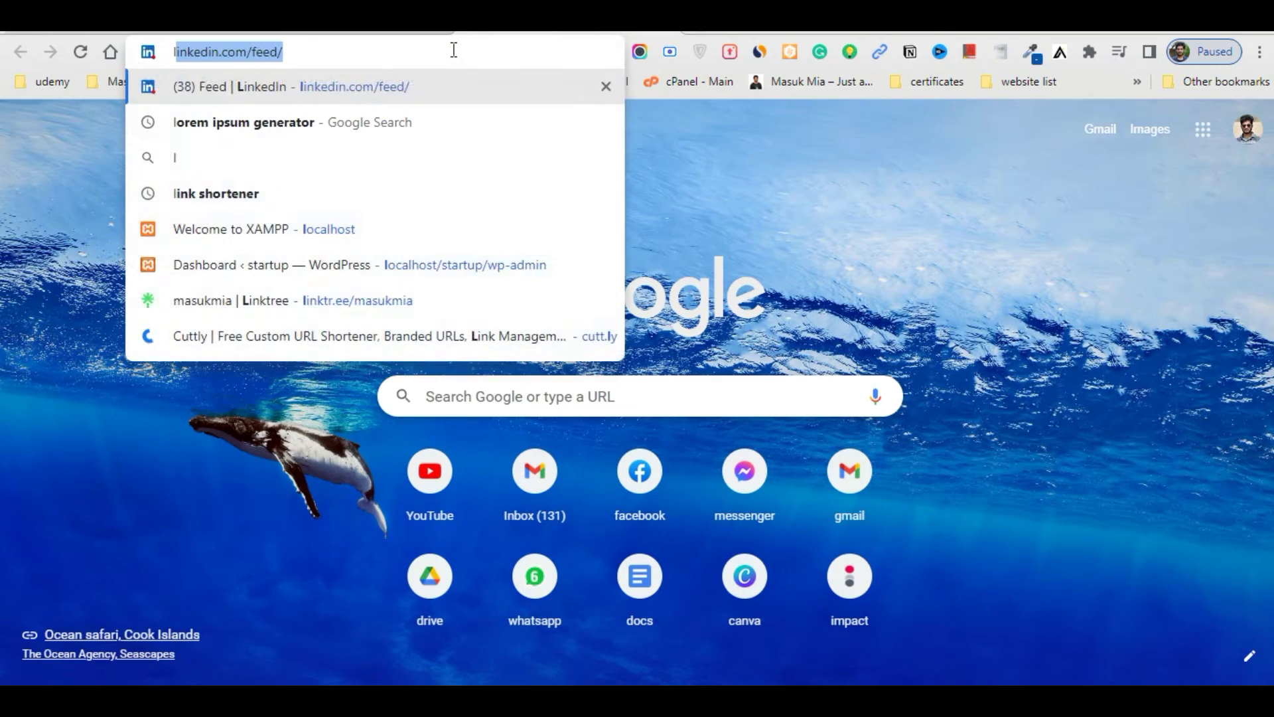
text(ocalhost/)
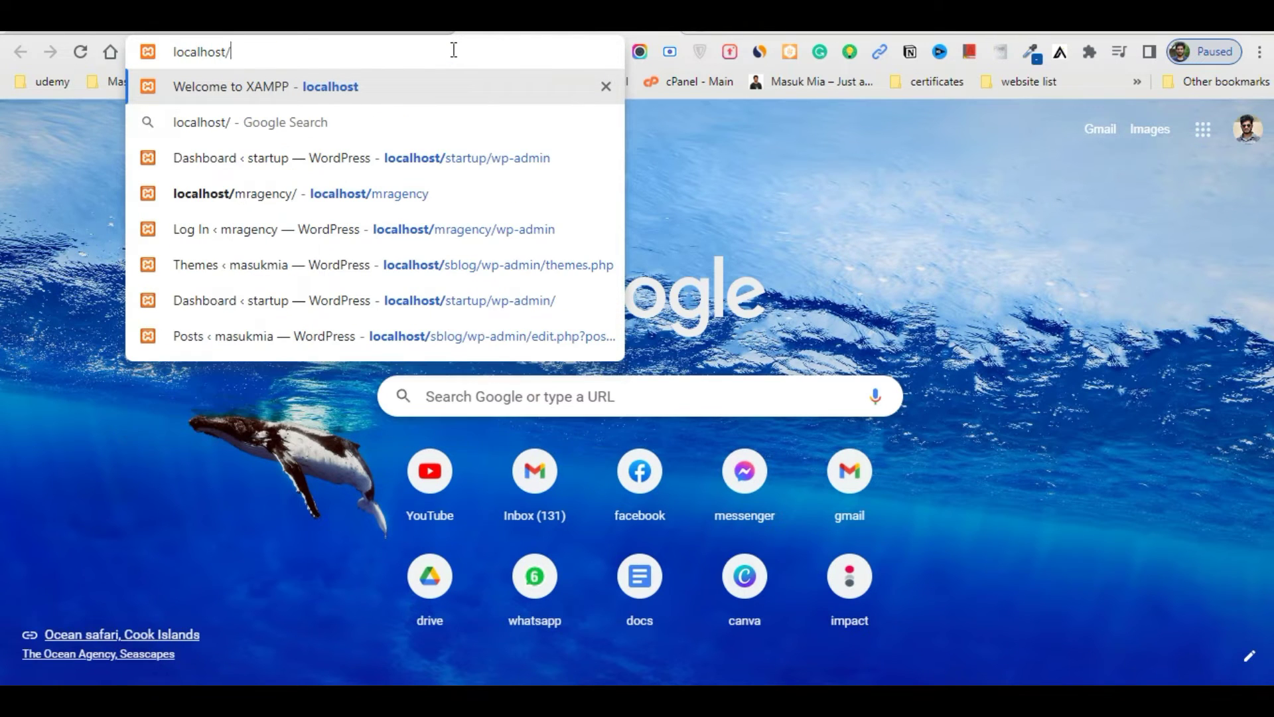
text(fan)
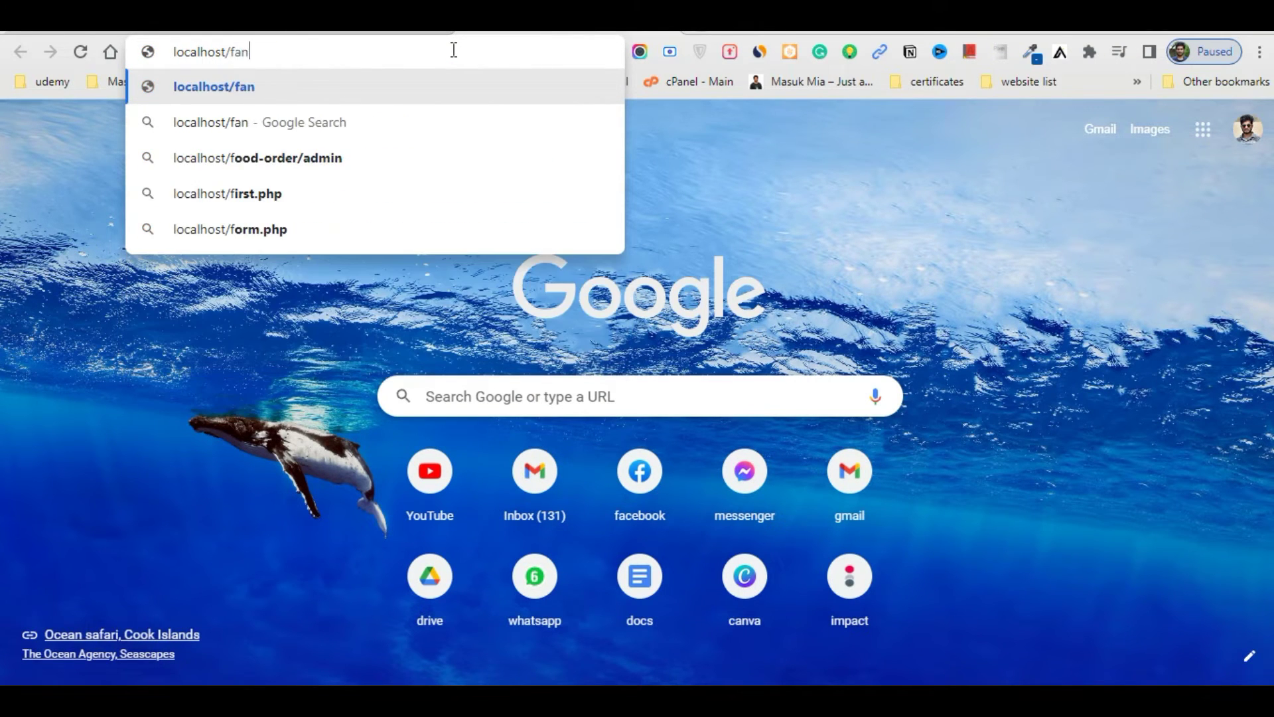
text(cylab)
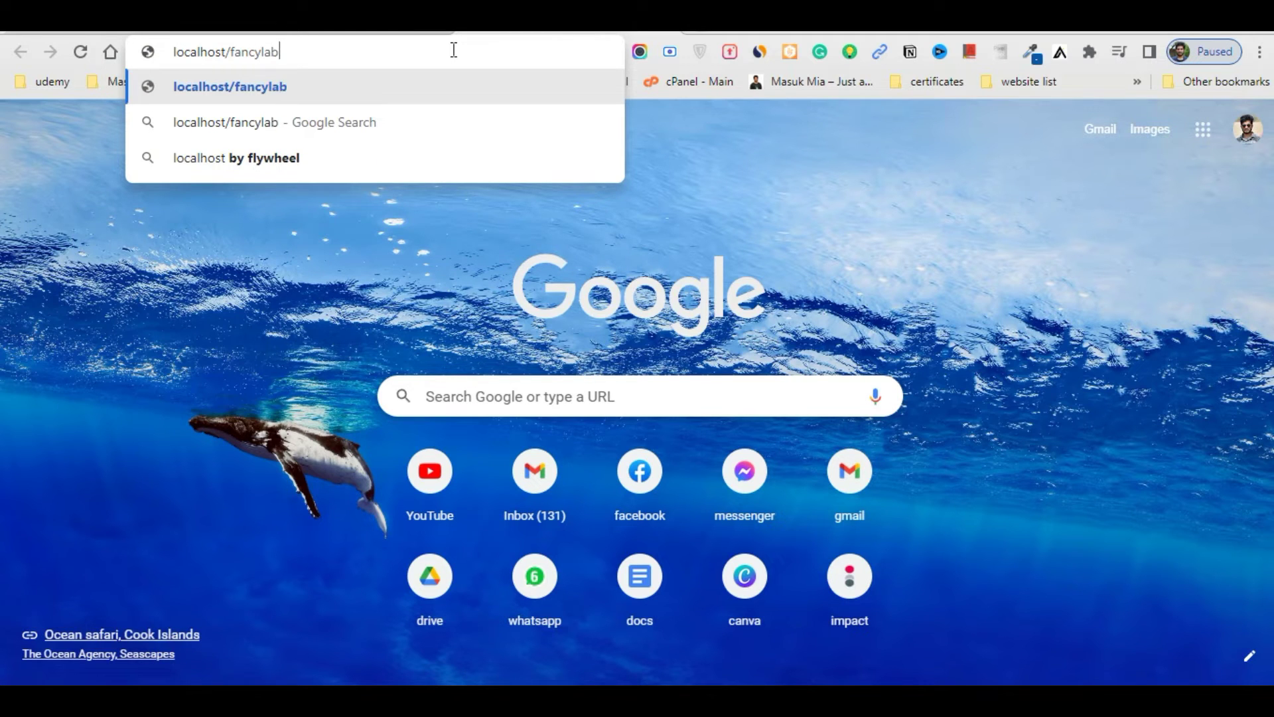
key(Return)
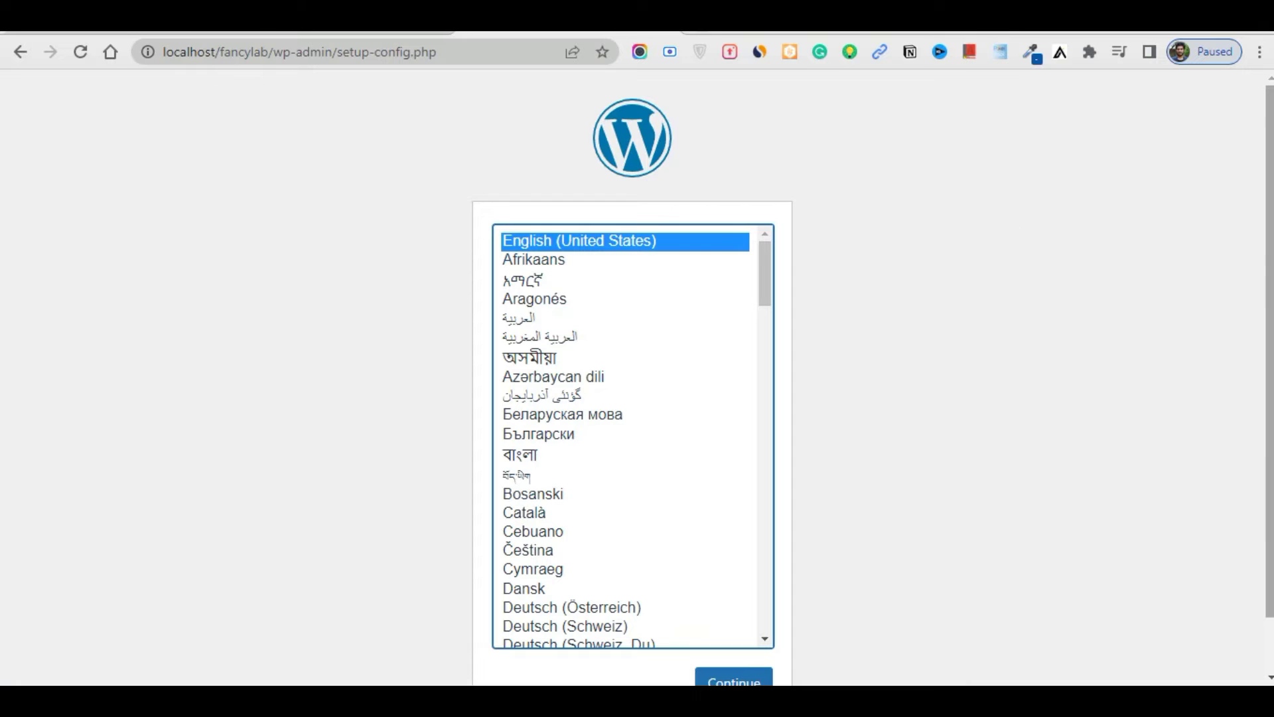
scroll(451, 402, down, 1)
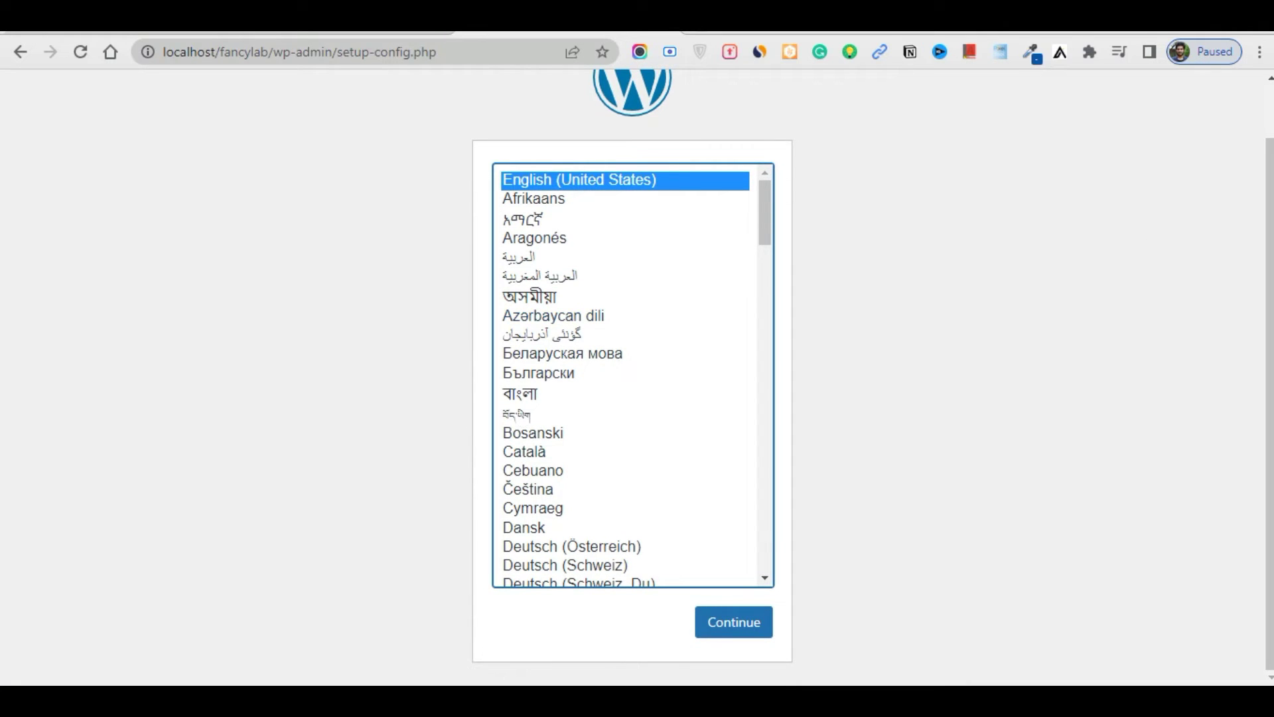
key(alt+Tab)
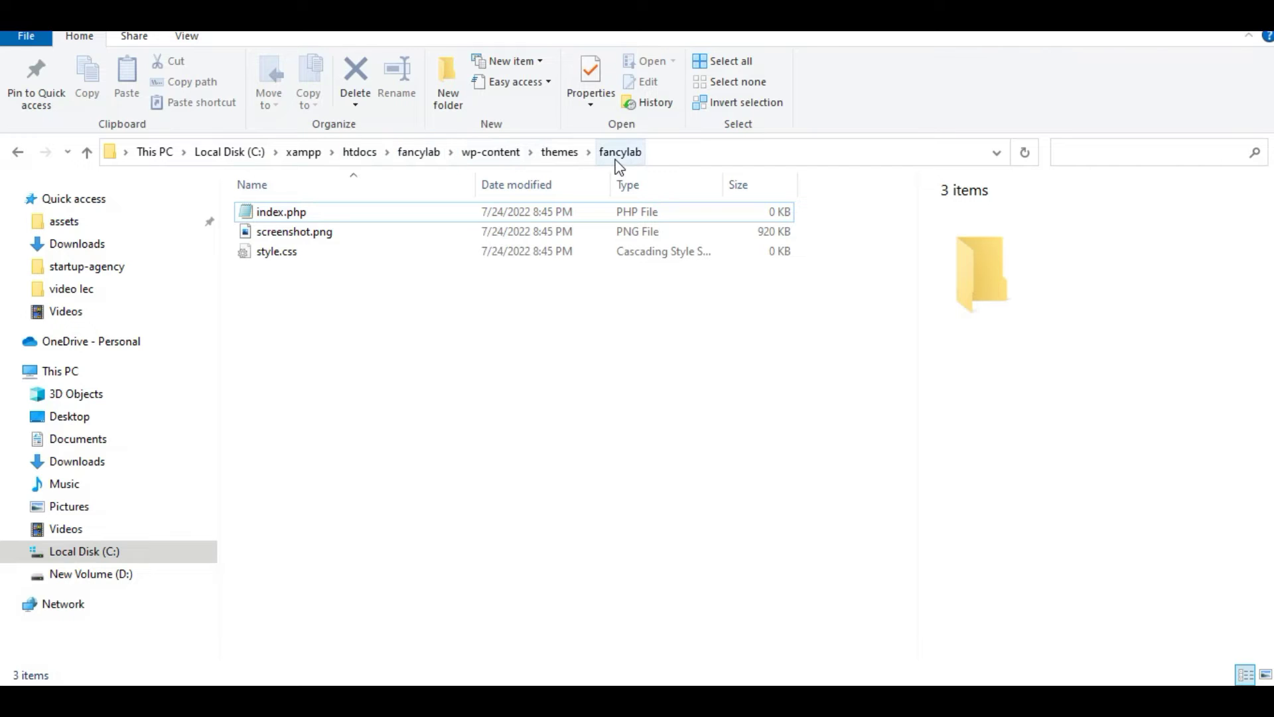
key(alt+Tab)
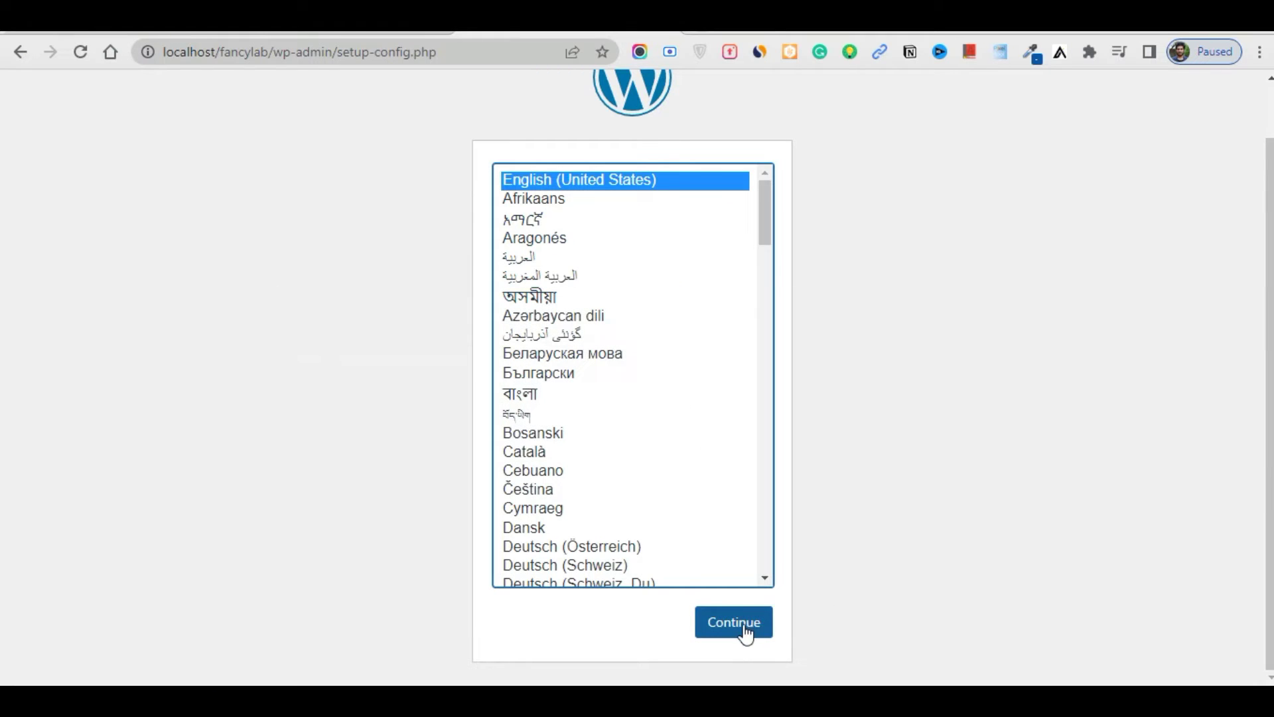
click(743, 629)
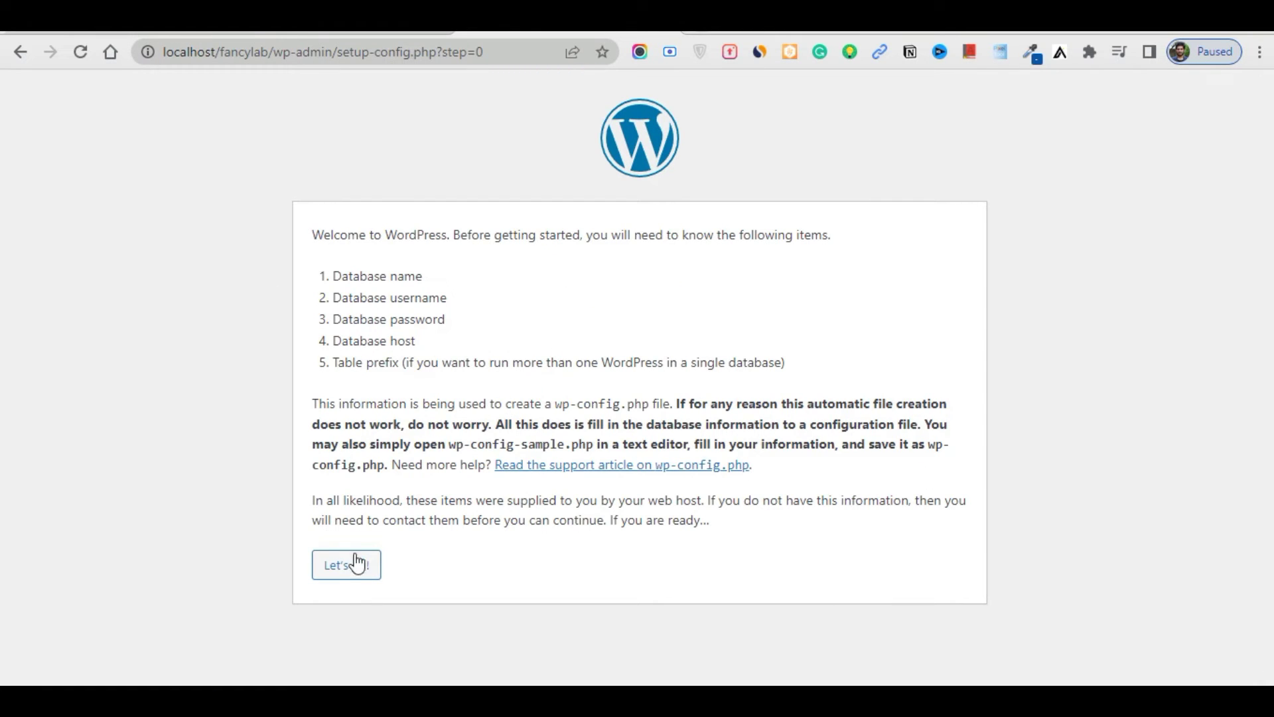
Submit database name fancylab, username root and a blank password
click(353, 563)
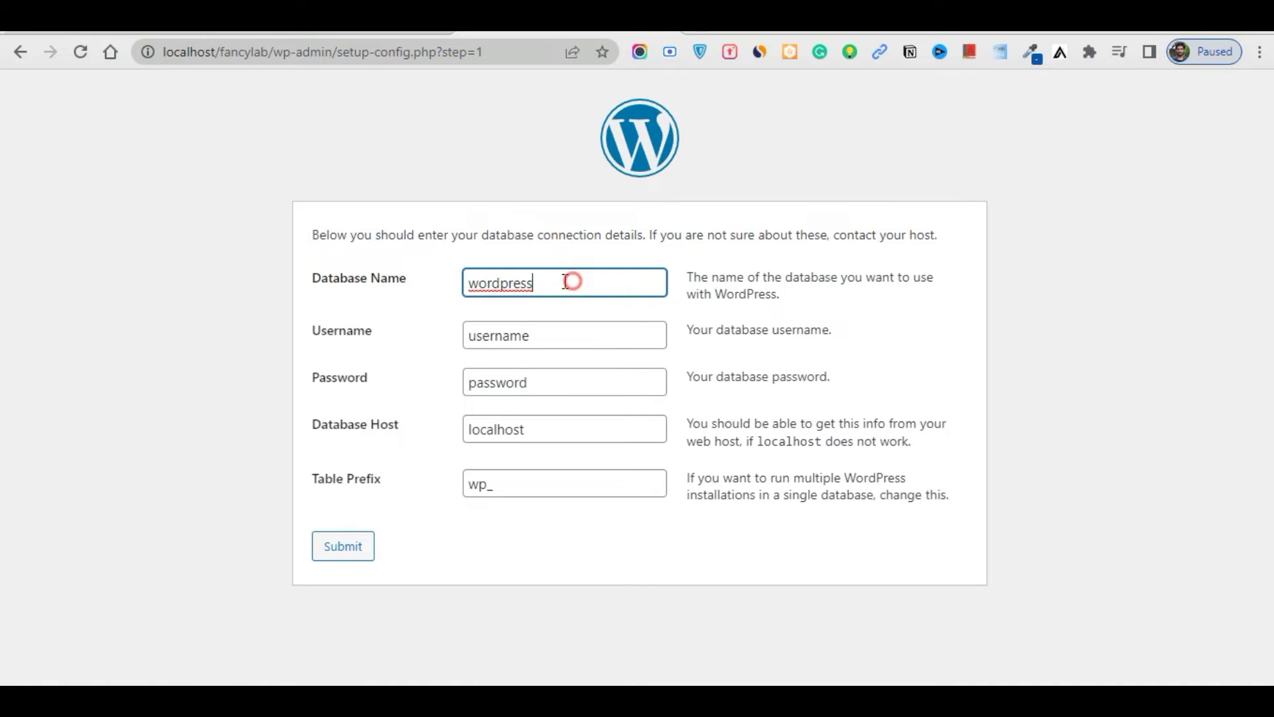
drag(572, 281, 431, 284)
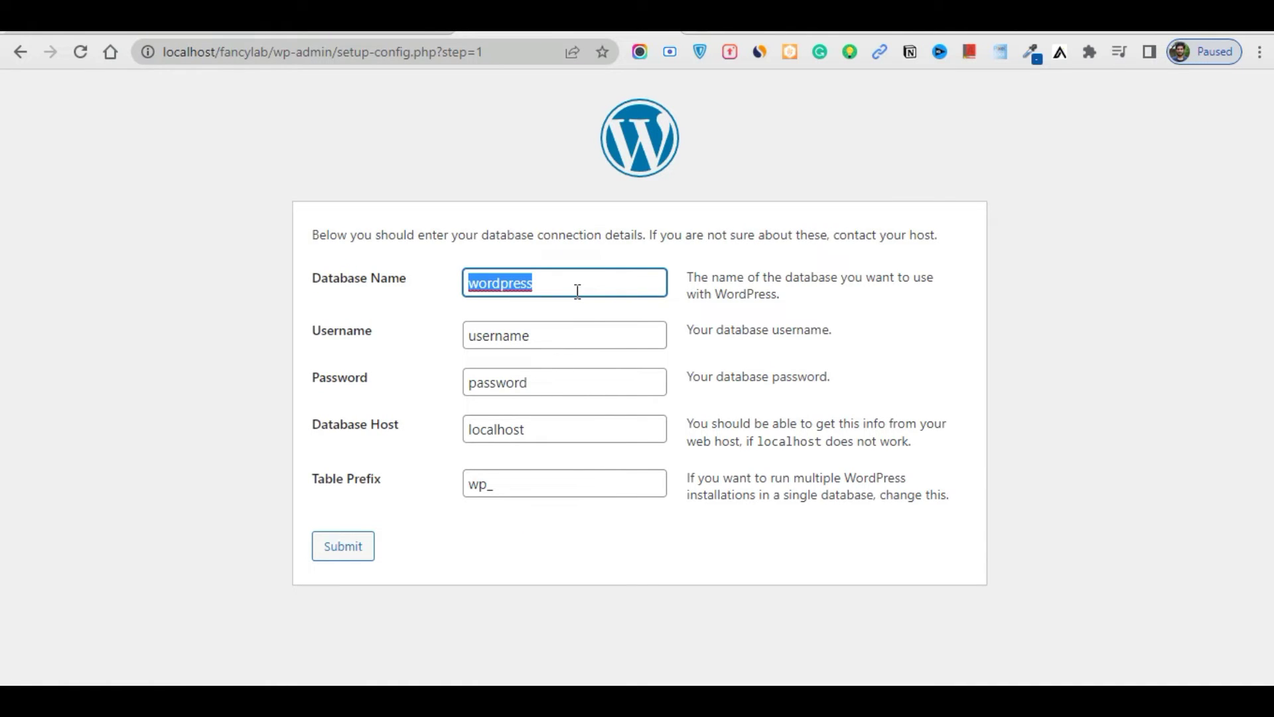
drag(582, 336, 468, 344)
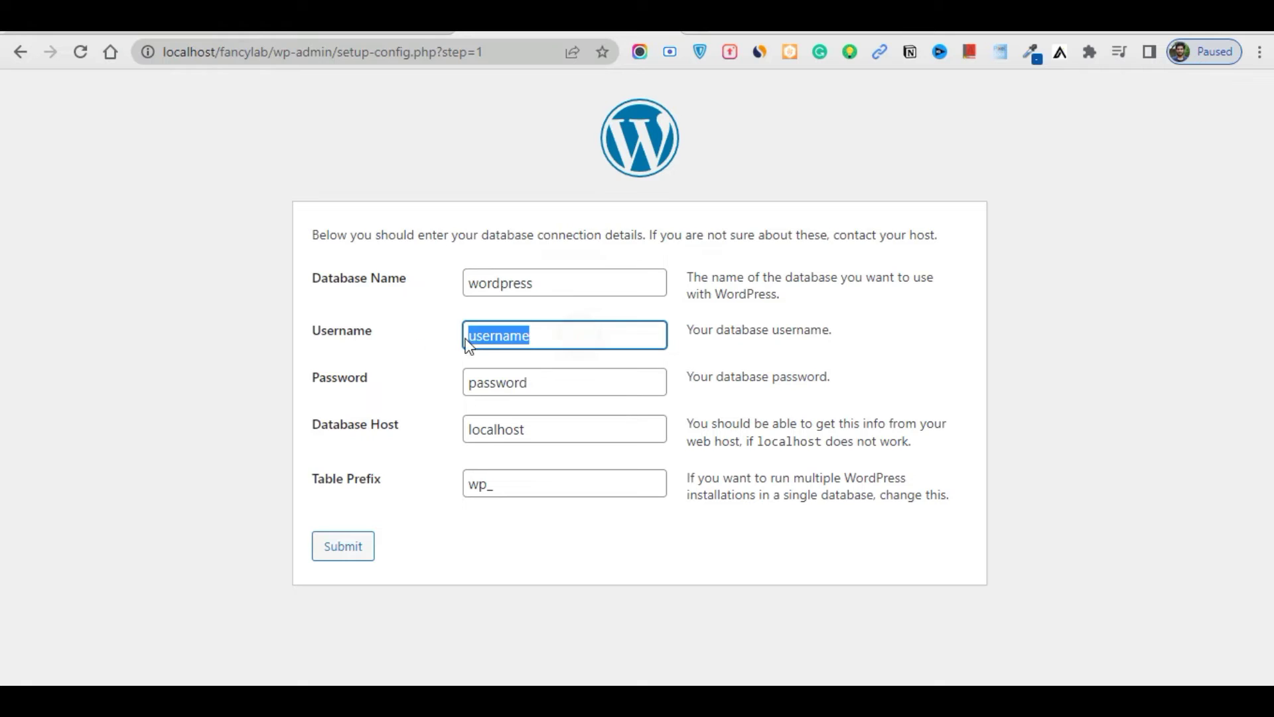
text(root)
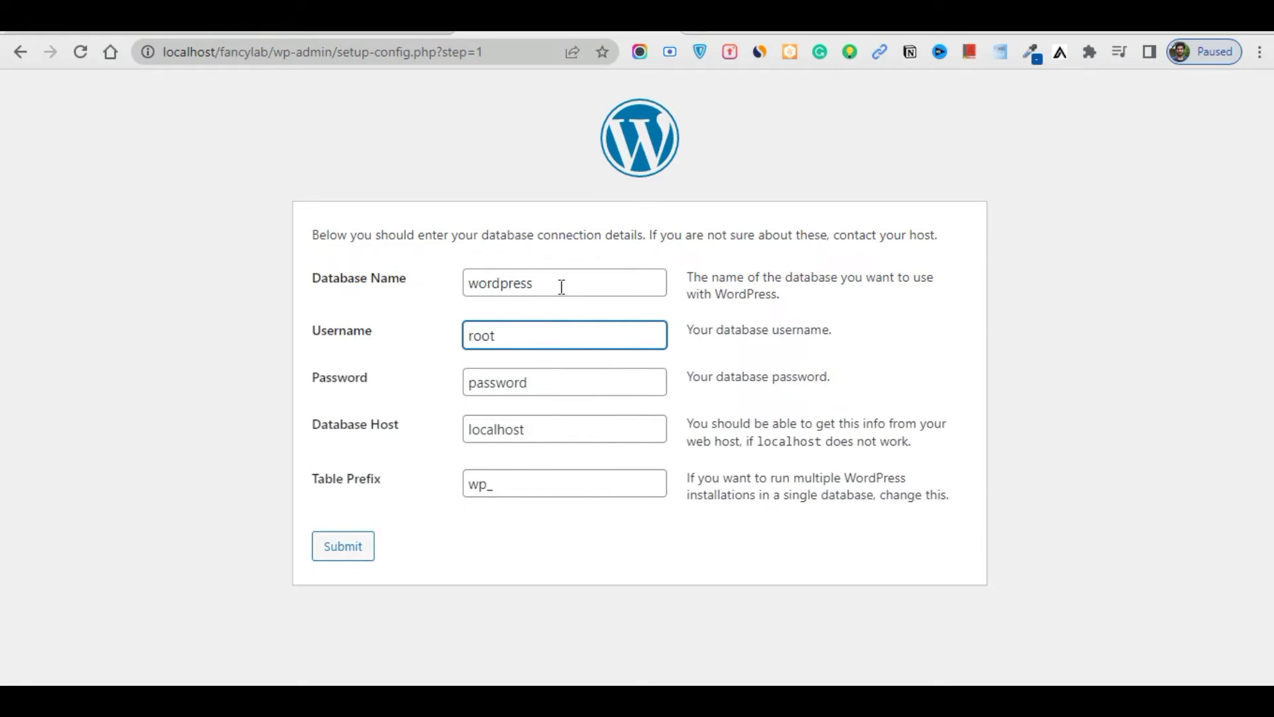
drag(561, 287, 369, 294)
text(fancylab)
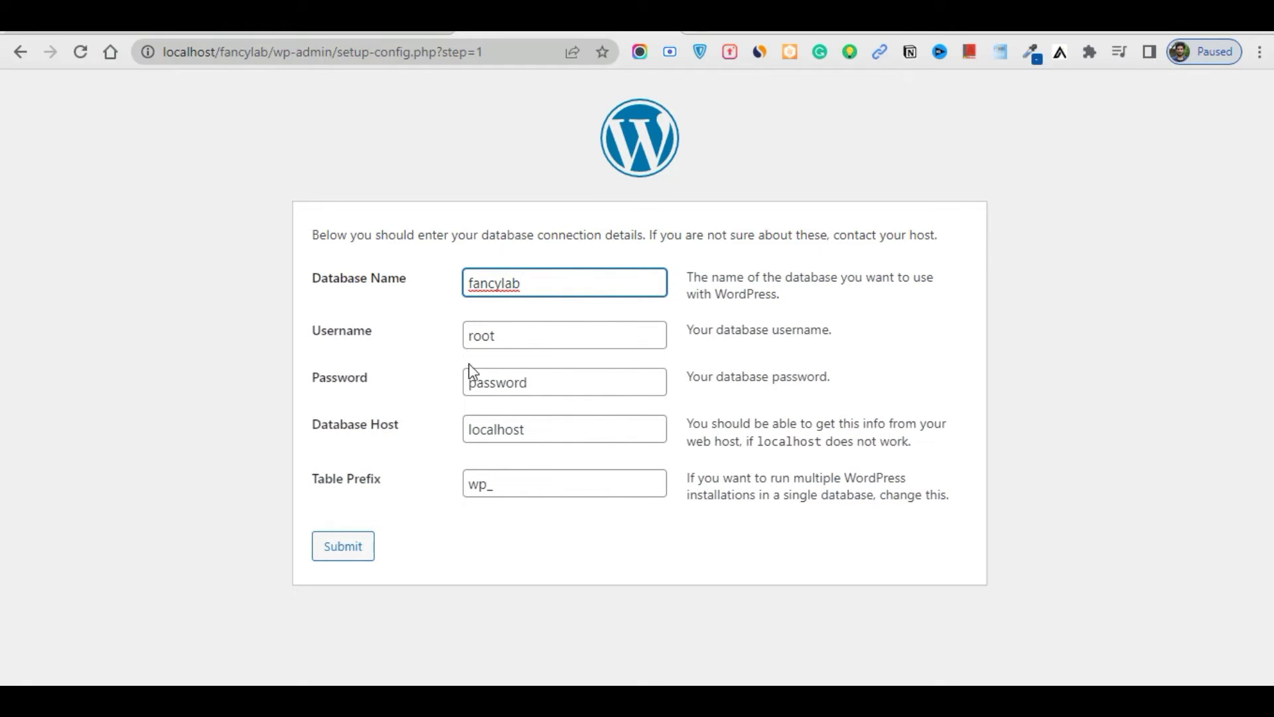
drag(537, 384, 455, 388)
key(BackSpace)
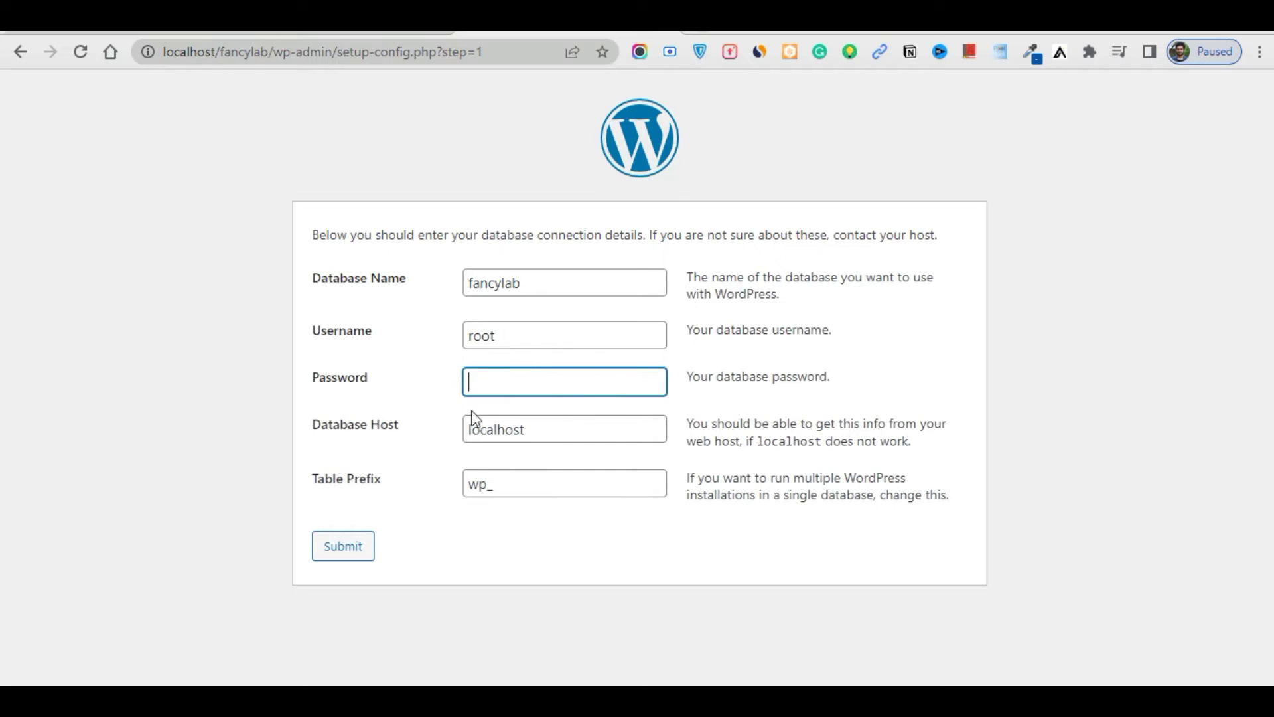
click(343, 551)
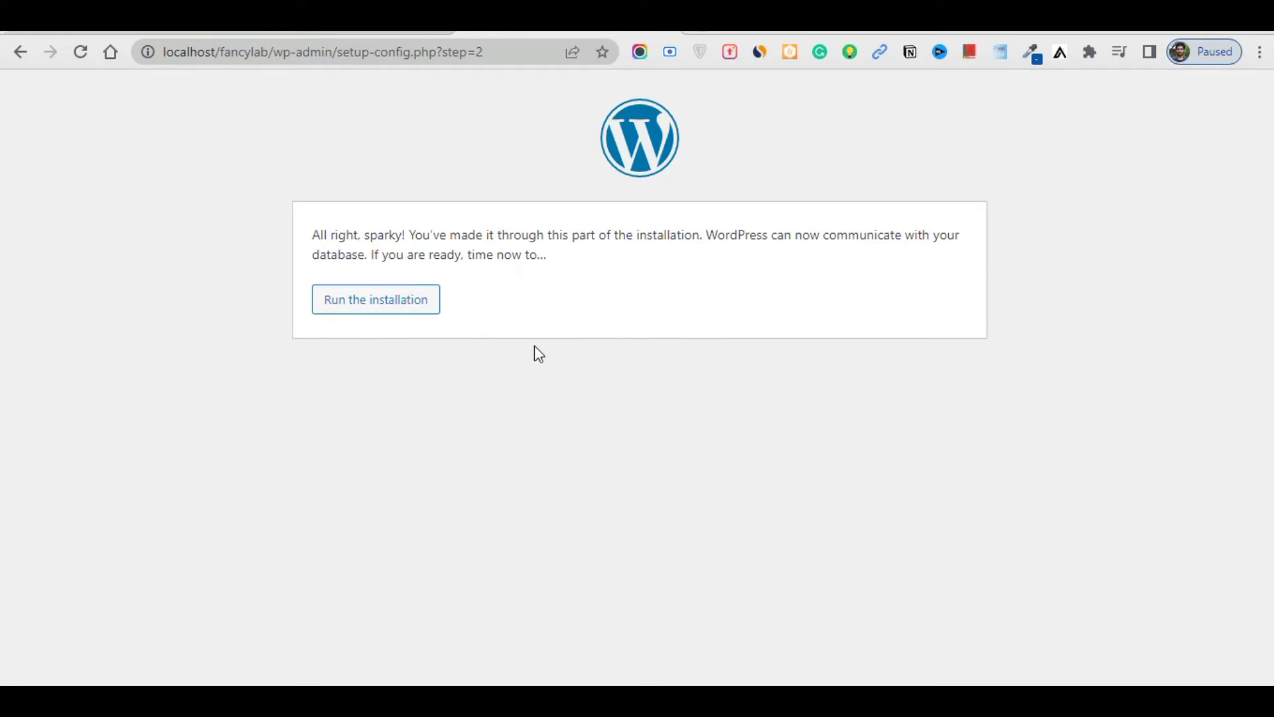
Start the installation and enter Site Title FancyLab and the admin username
click(386, 307)
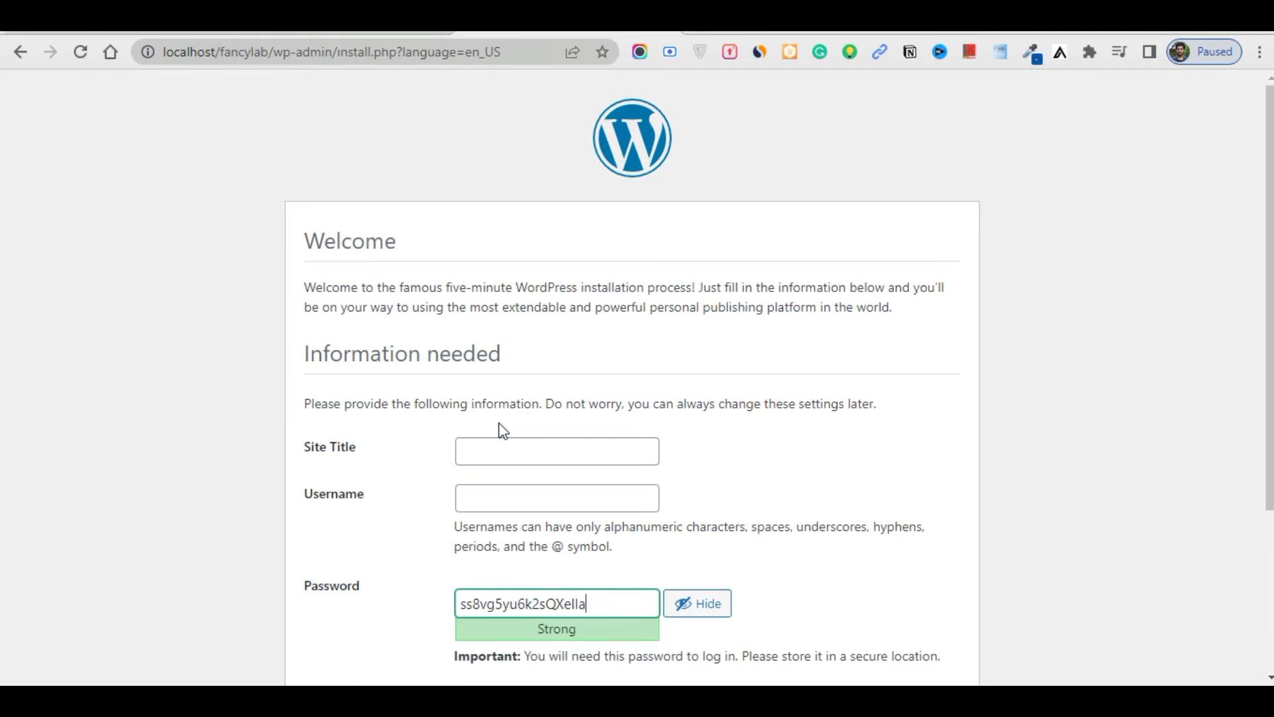
scroll(512, 296, down, 2)
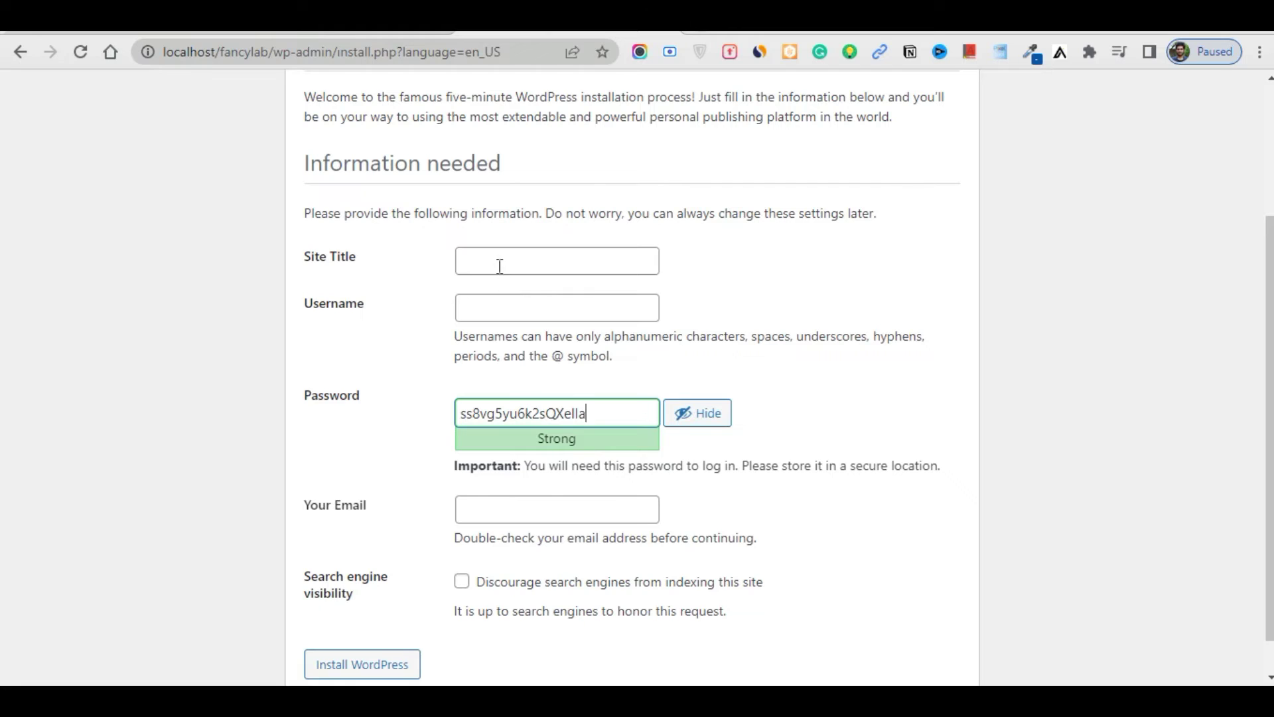
click(500, 266)
text(FancyLab)
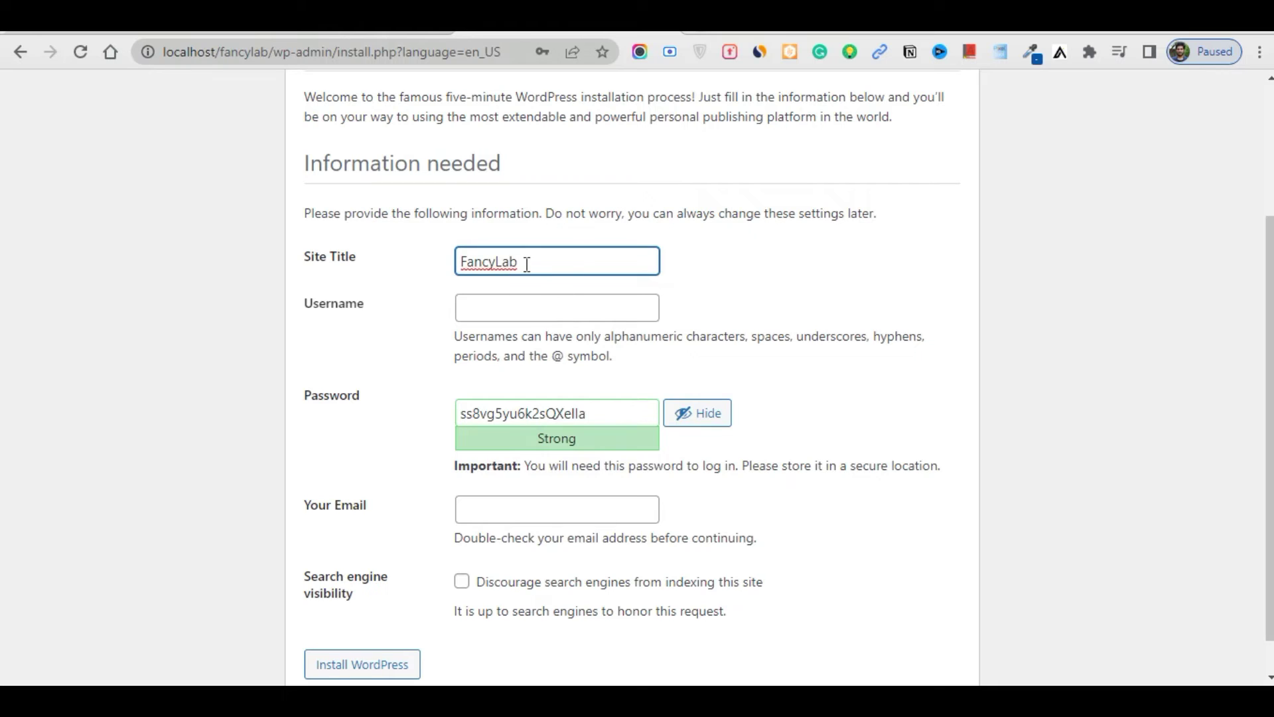
click(476, 316)
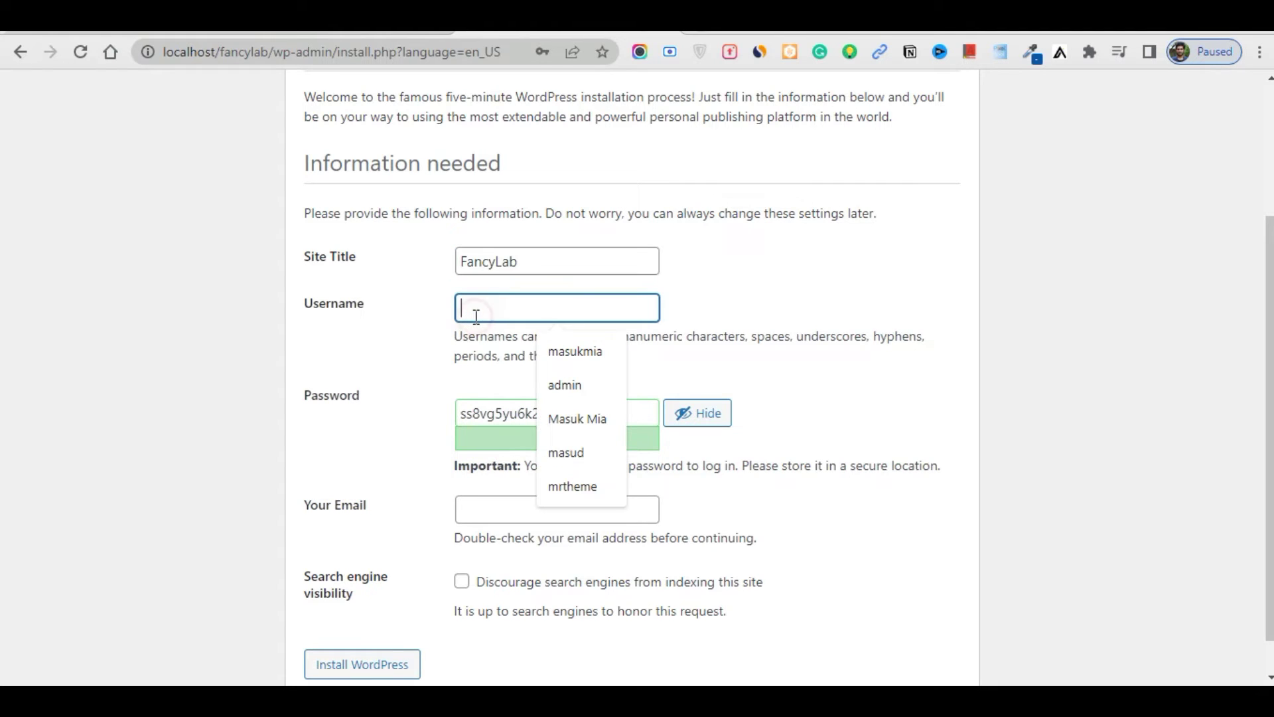
click(575, 352)
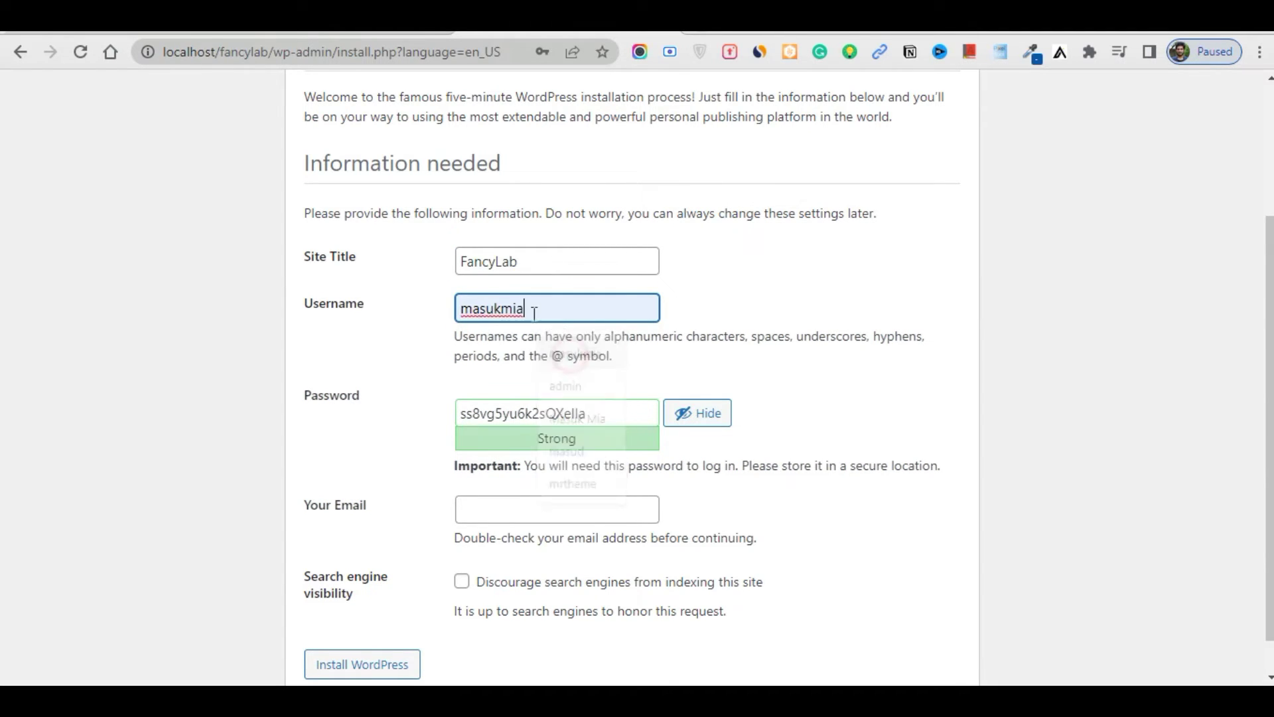
Replace the generated password with a custom admin password and confirm use of a weak password
click(603, 408)
double_click(603, 407)
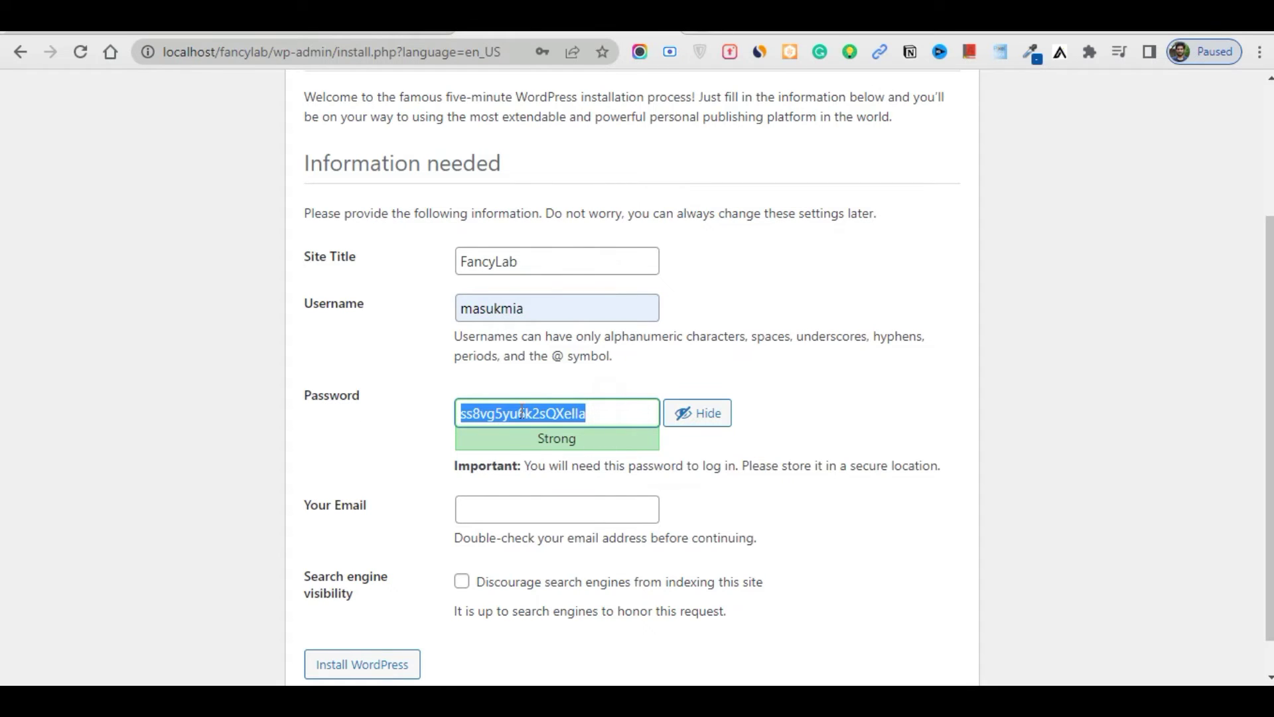
key(BackSpace)
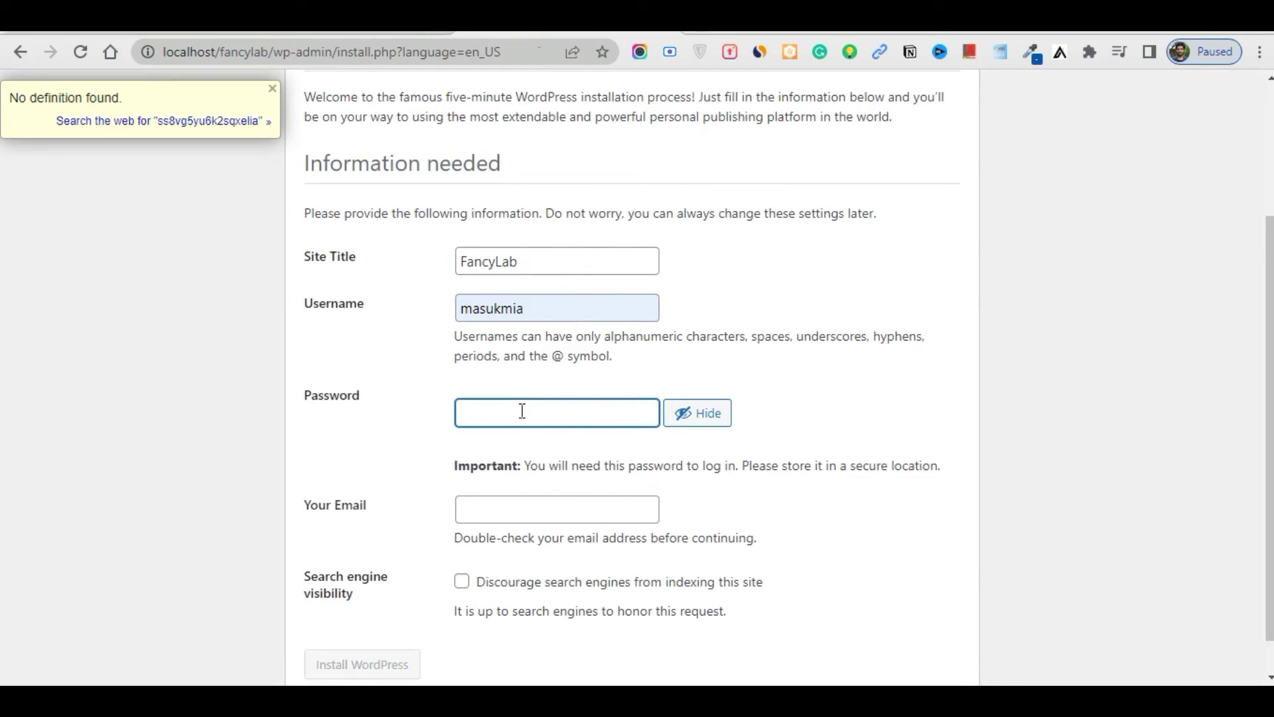
click(117, 380)
click(511, 411)
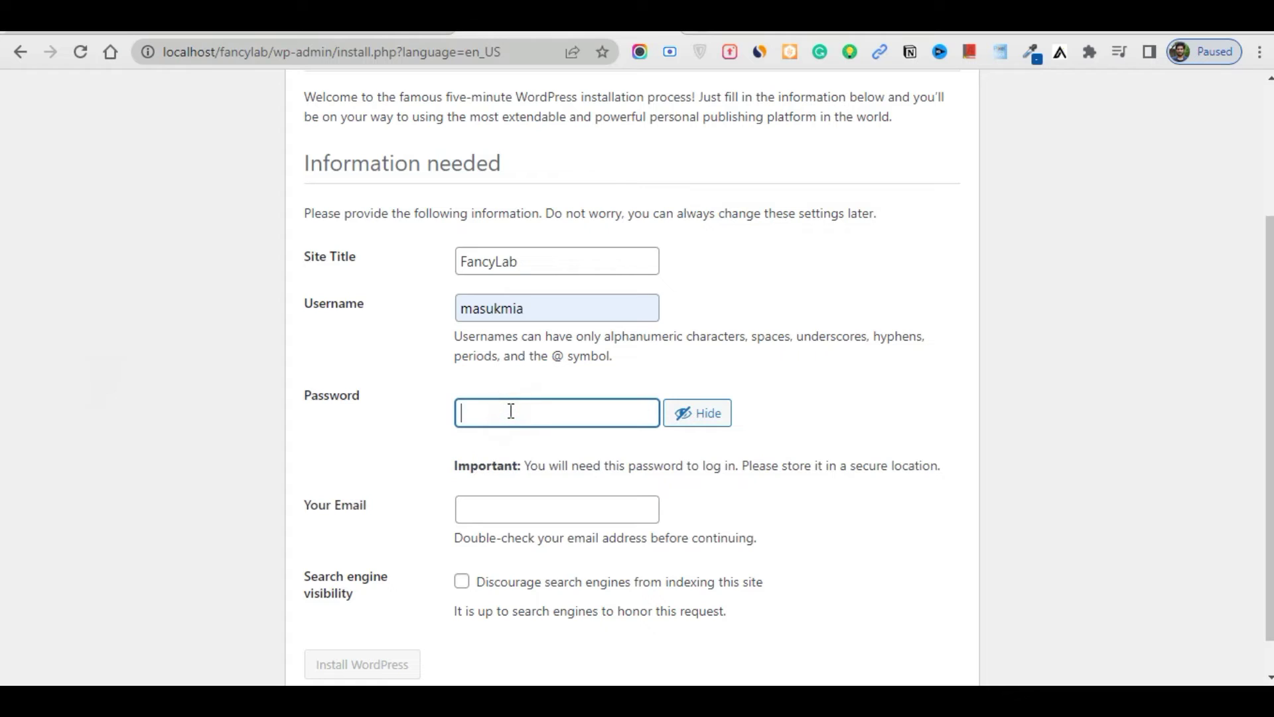
text(fancylab)
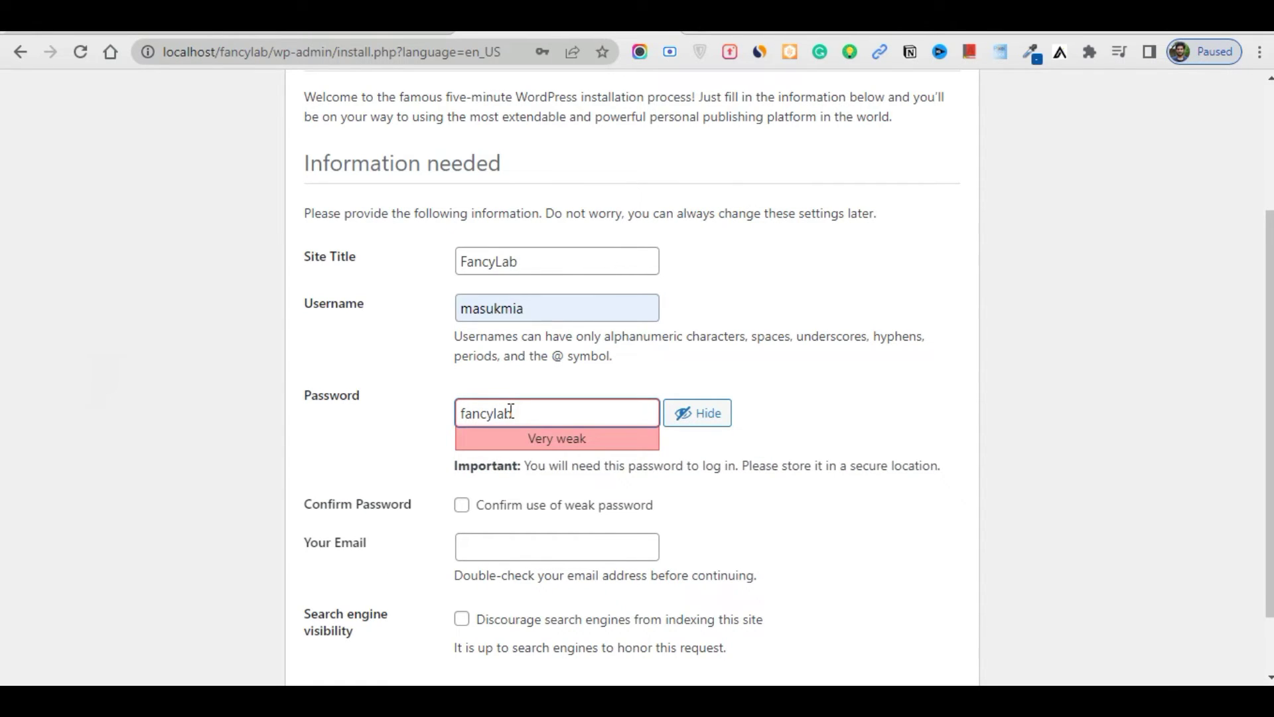
text(0123)
click(463, 506)
Fill the admin email from a saved suggestion and install WordPress
scroll(1168, 469, down, 1)
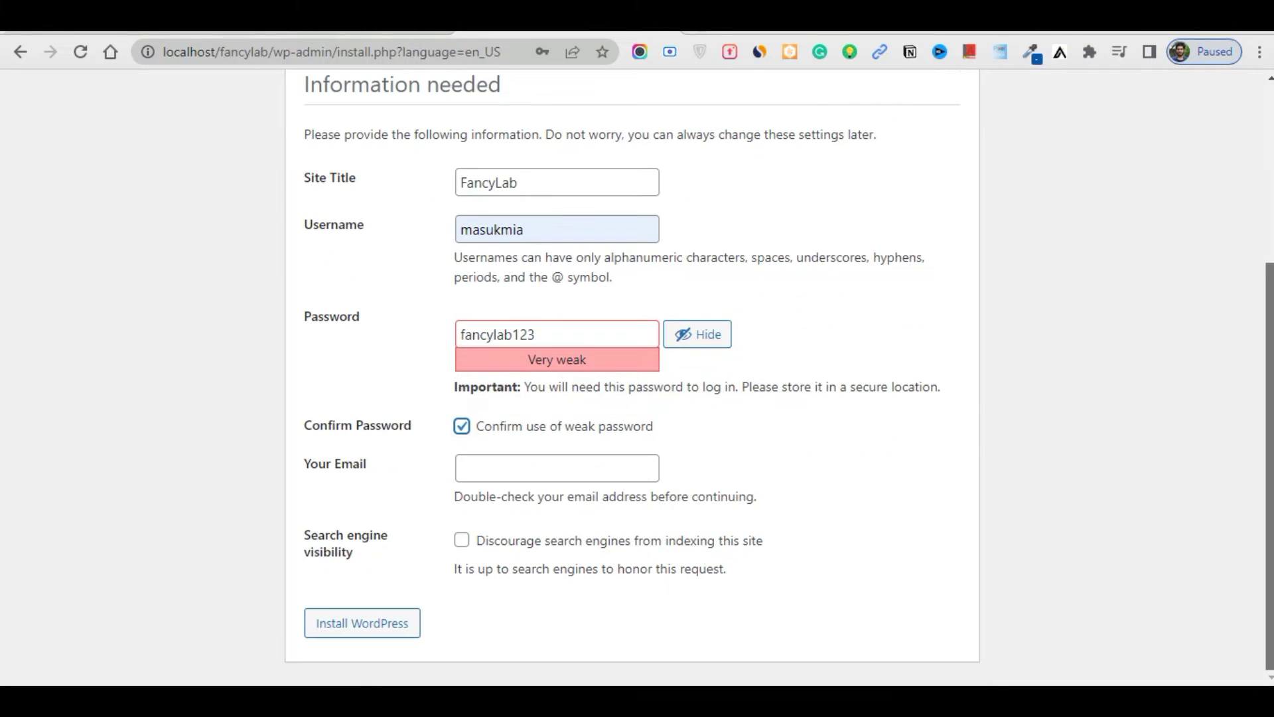
click(500, 471)
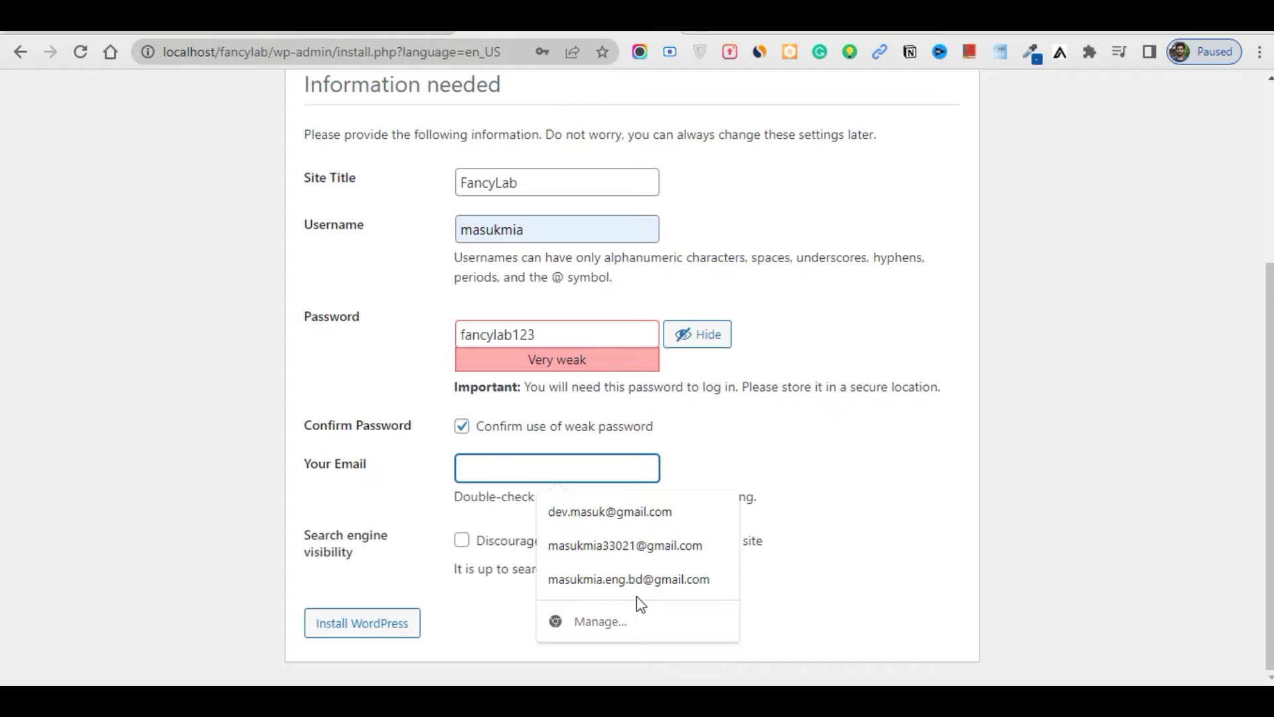
click(636, 513)
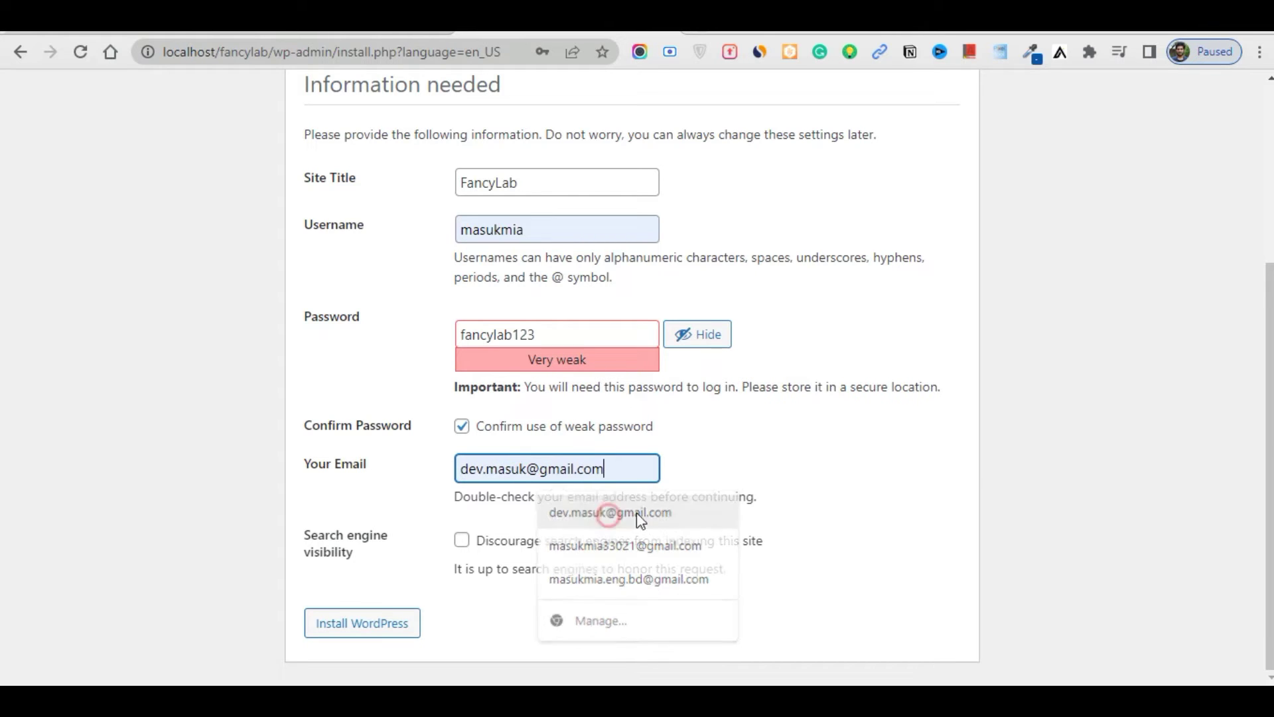
click(350, 633)
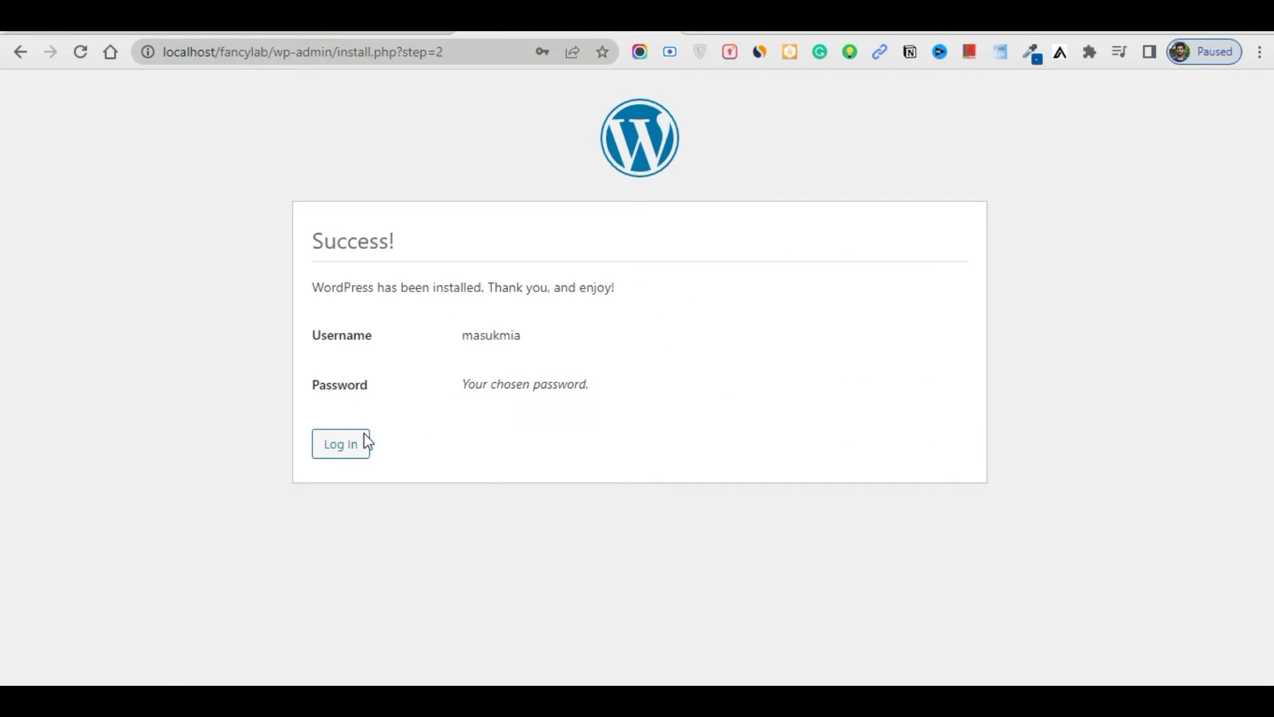
Log in on wp-login.php with the new admin username and password
click(366, 441)
click(584, 304)
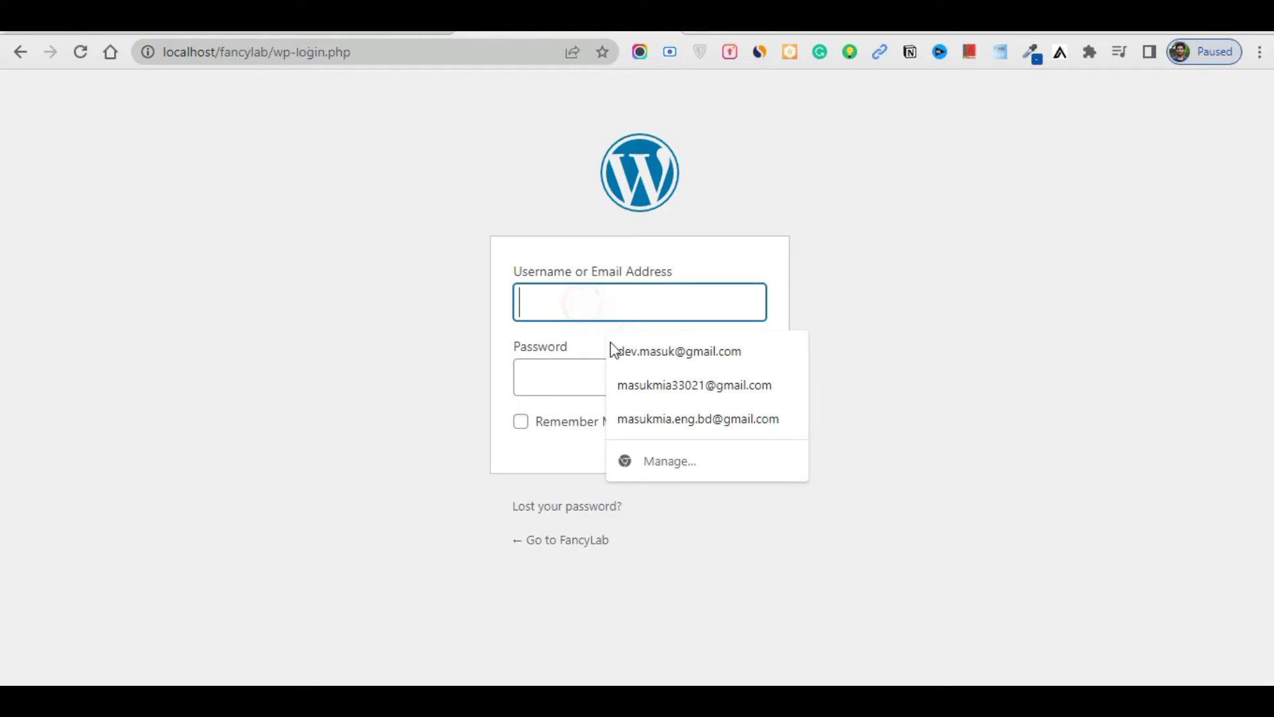
text(masu)
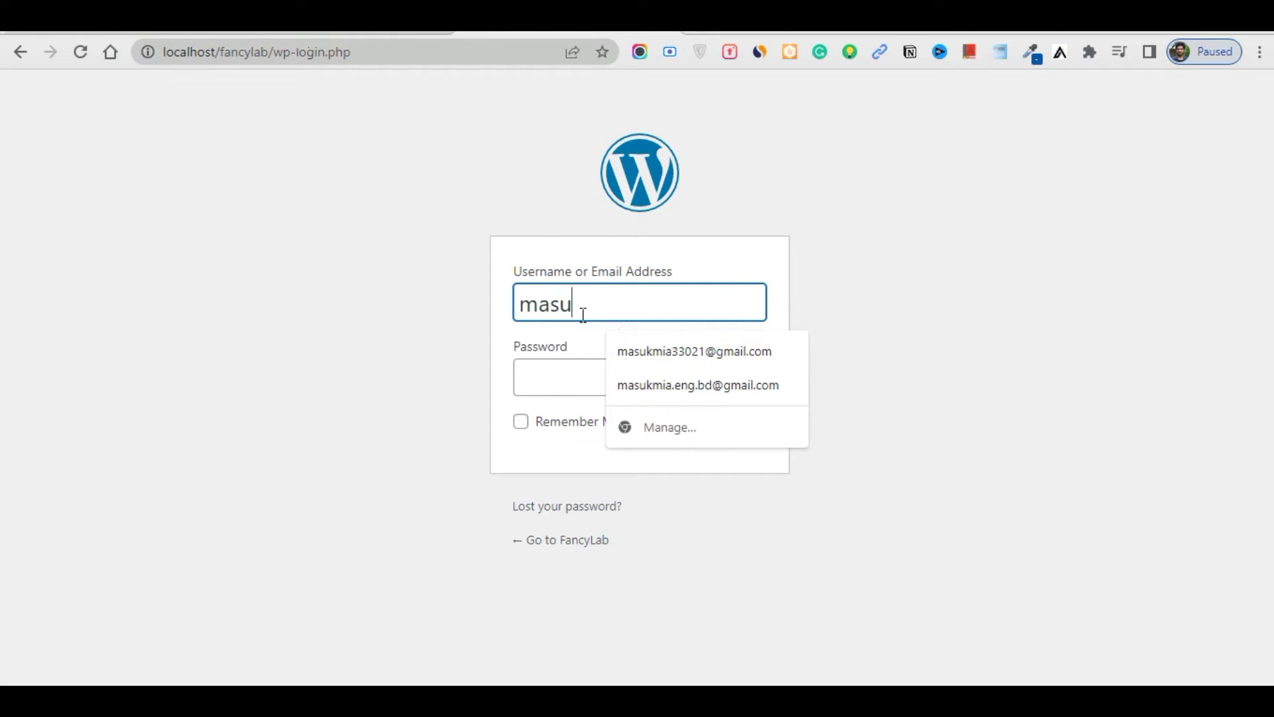
text(kmia)
click(529, 382)
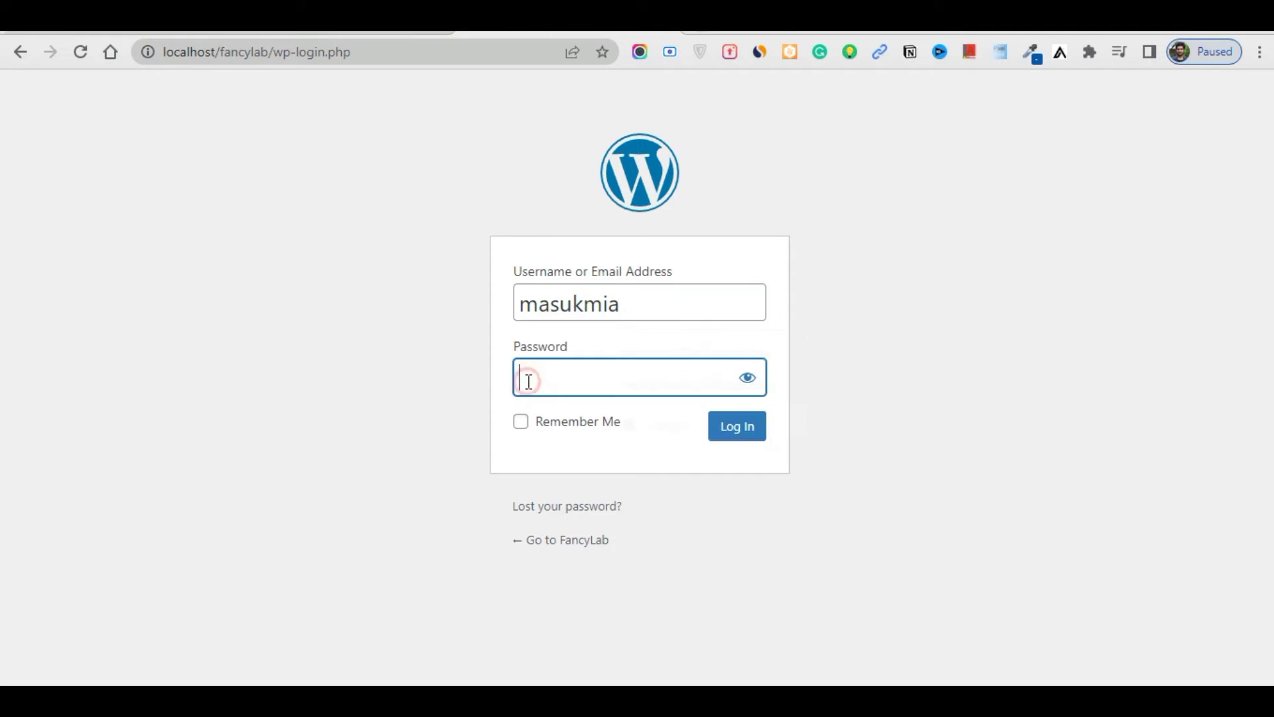
text(ma)
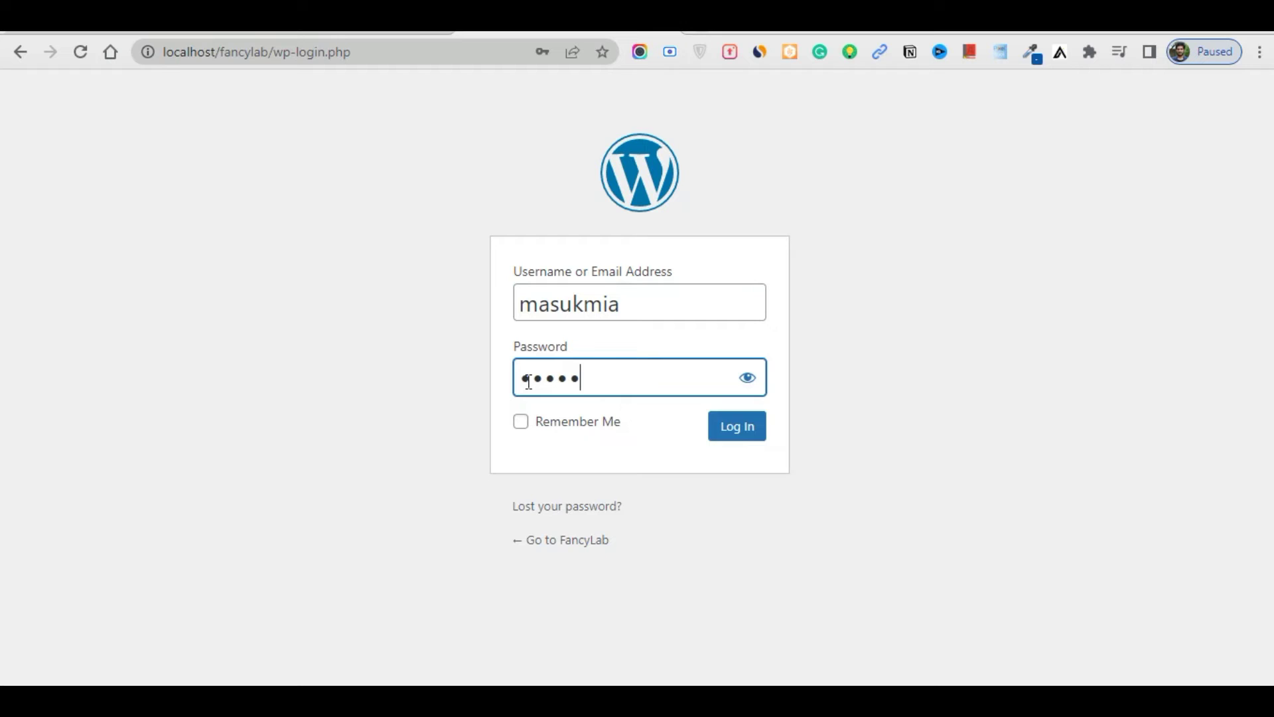
click(733, 438)
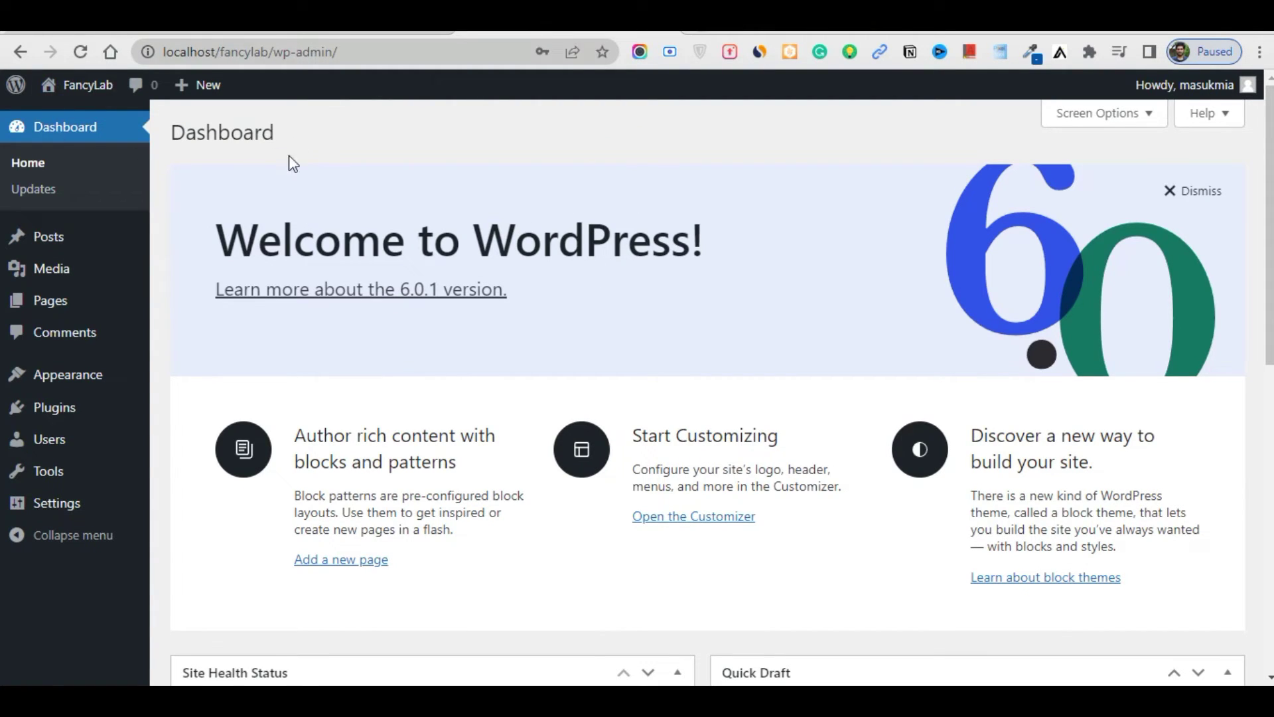
Open Appearance > Themes, then copy the three fancylab theme files in File Explorer
drag(364, 53, 296, 93)
click(498, 185)
mouse_move(83, 386)
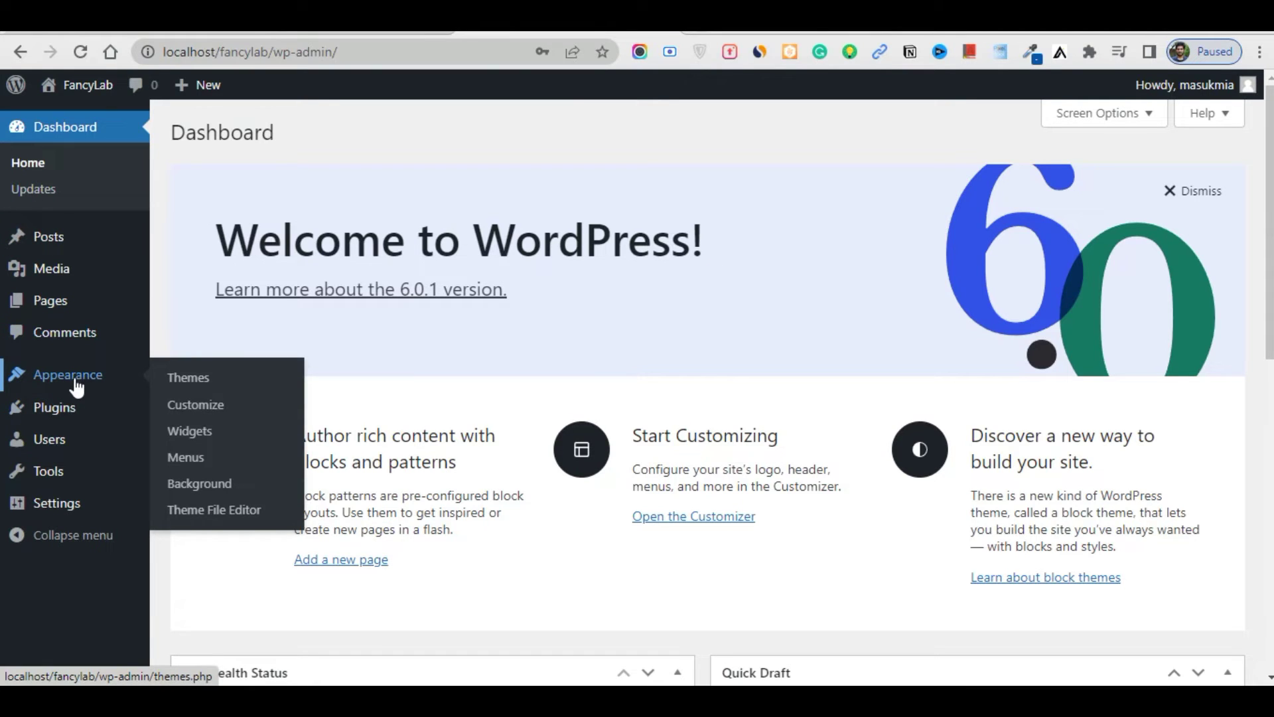
click(174, 376)
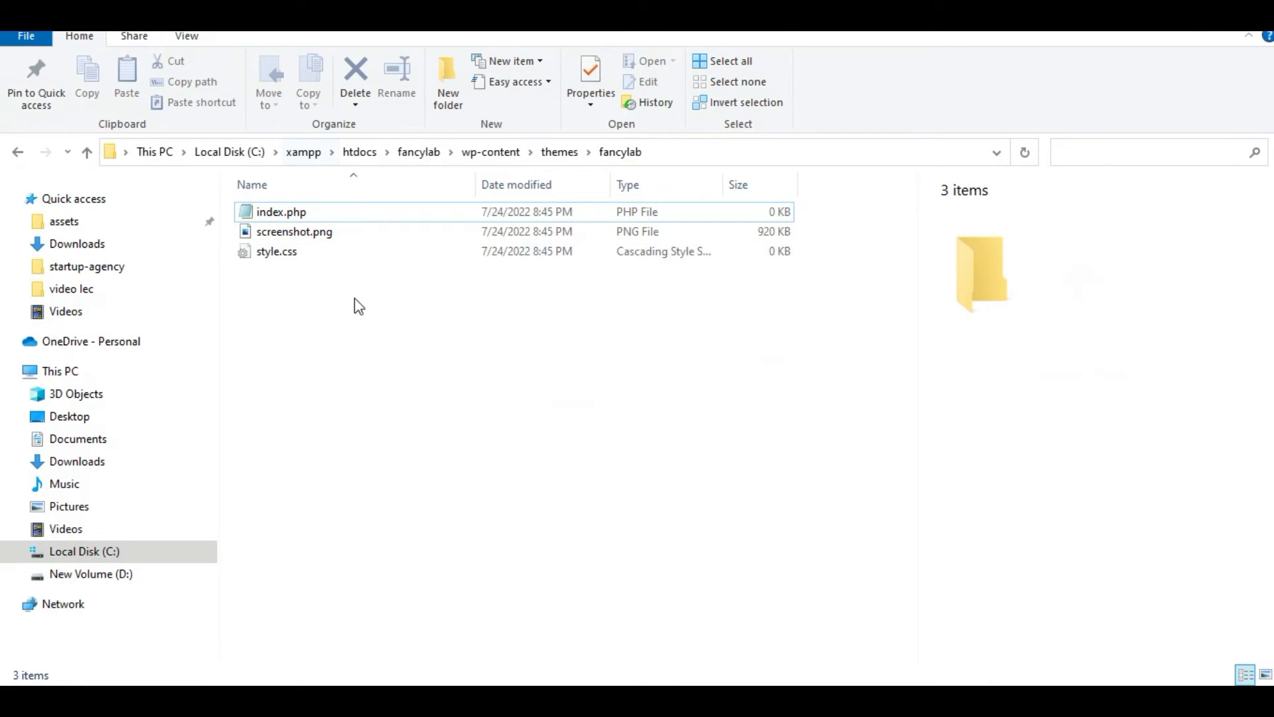
drag(355, 295, 275, 207)
key(ctrl+c)
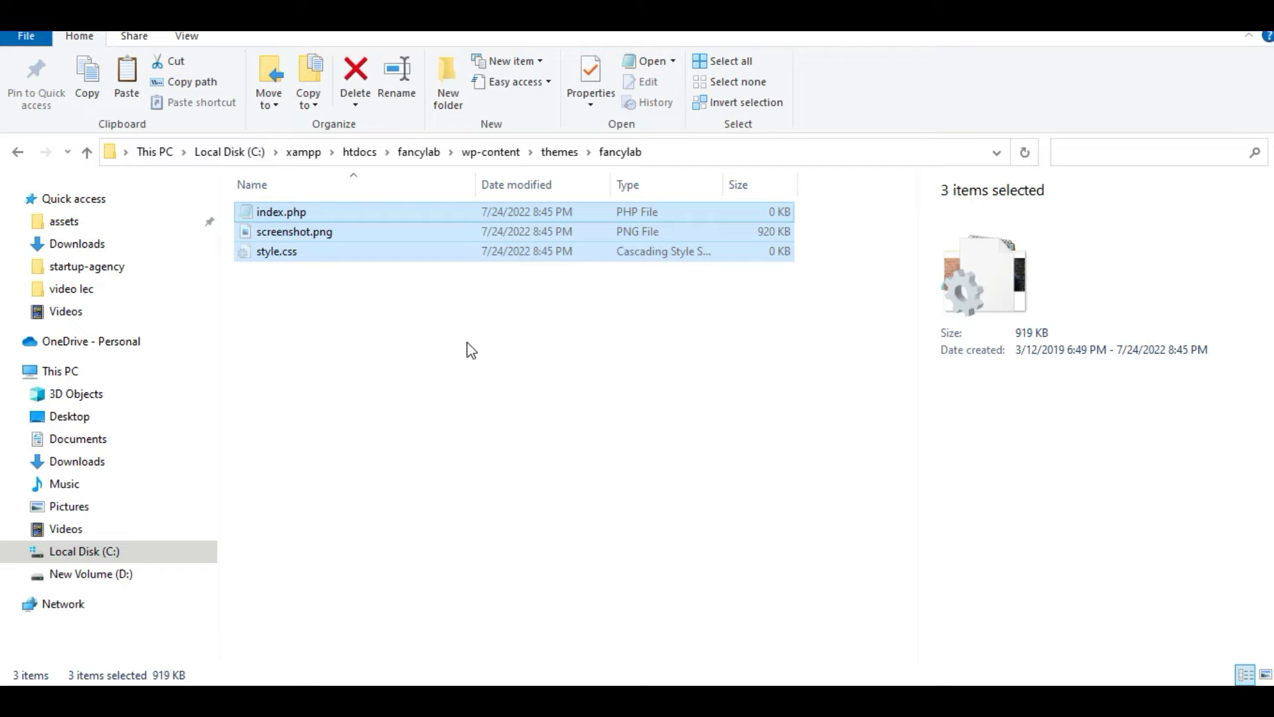
Delete index.php, screenshot.png and style.css from the fancylab folder, then return to Chrome
click(471, 350)
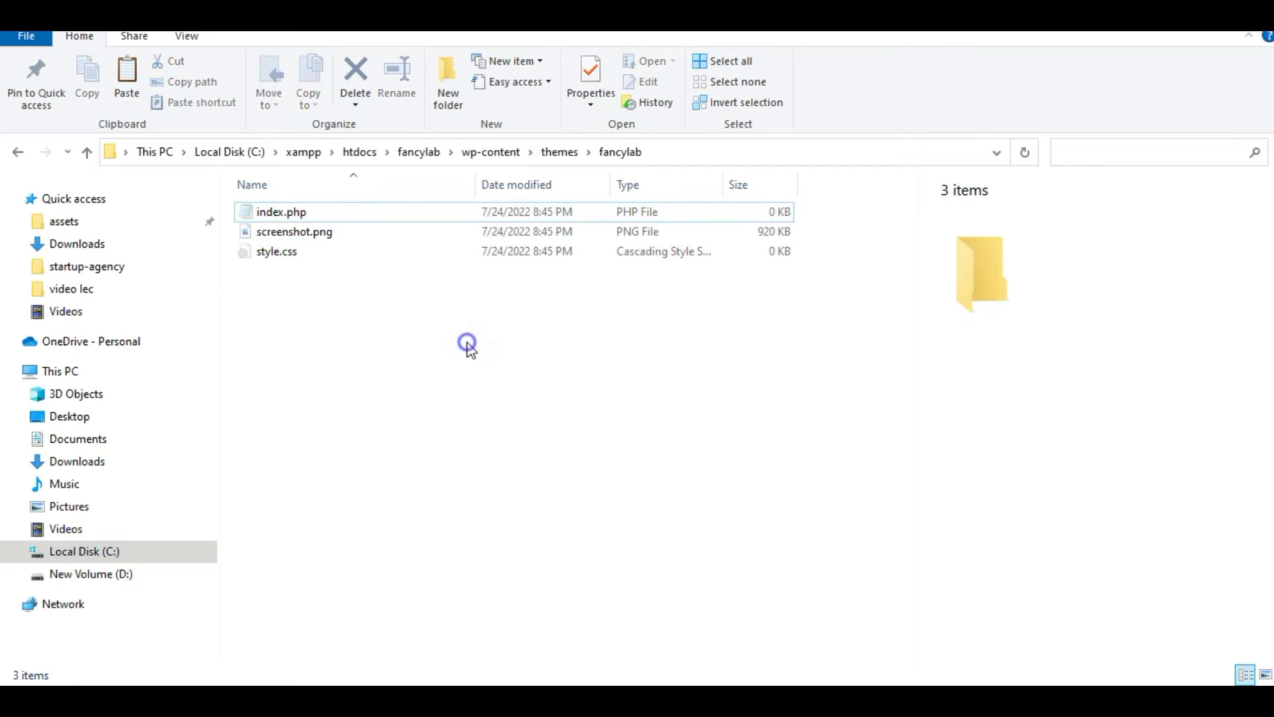
right_click(466, 340)
click(570, 416)
drag(422, 325, 344, 238)
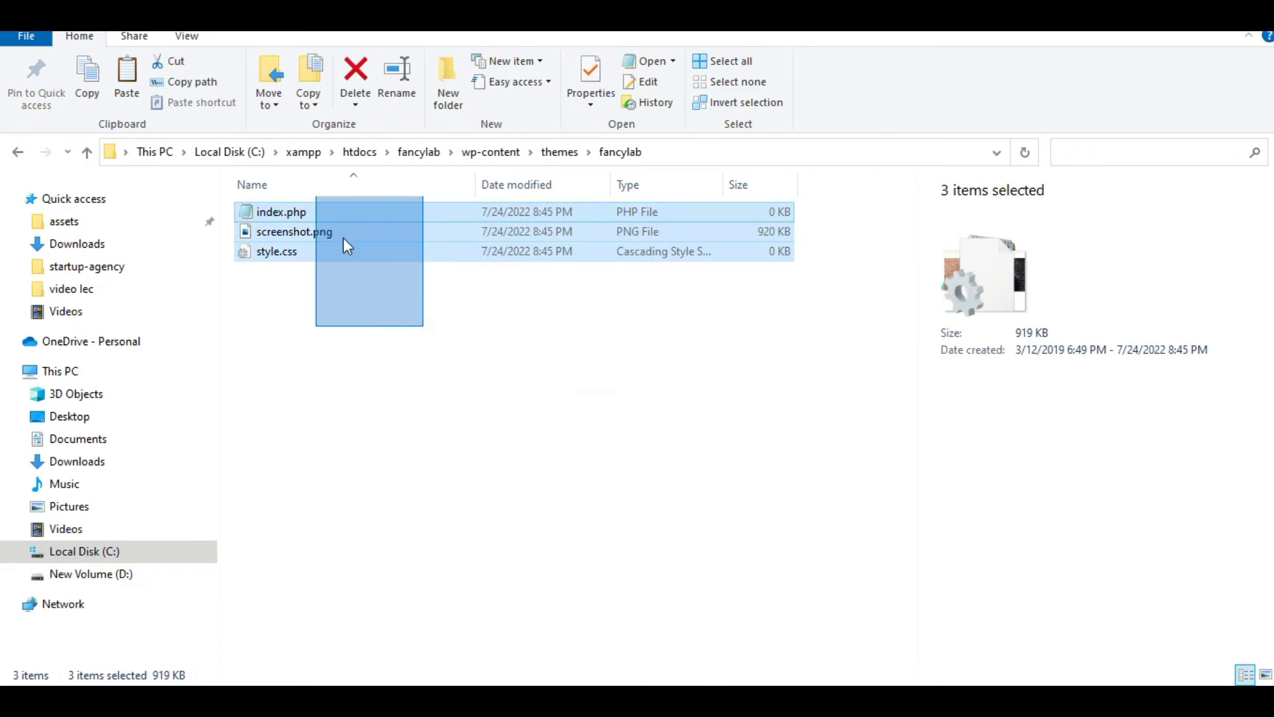
click(611, 440)
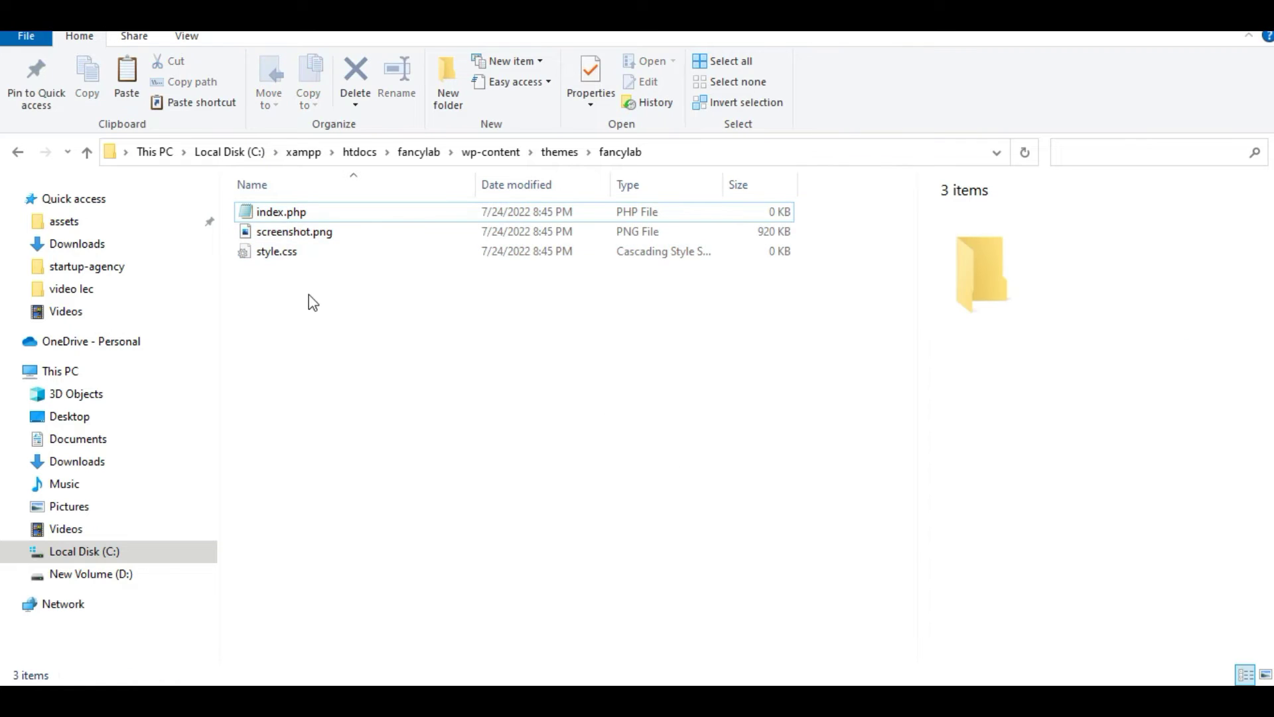
drag(313, 302, 293, 213)
key(Delete)
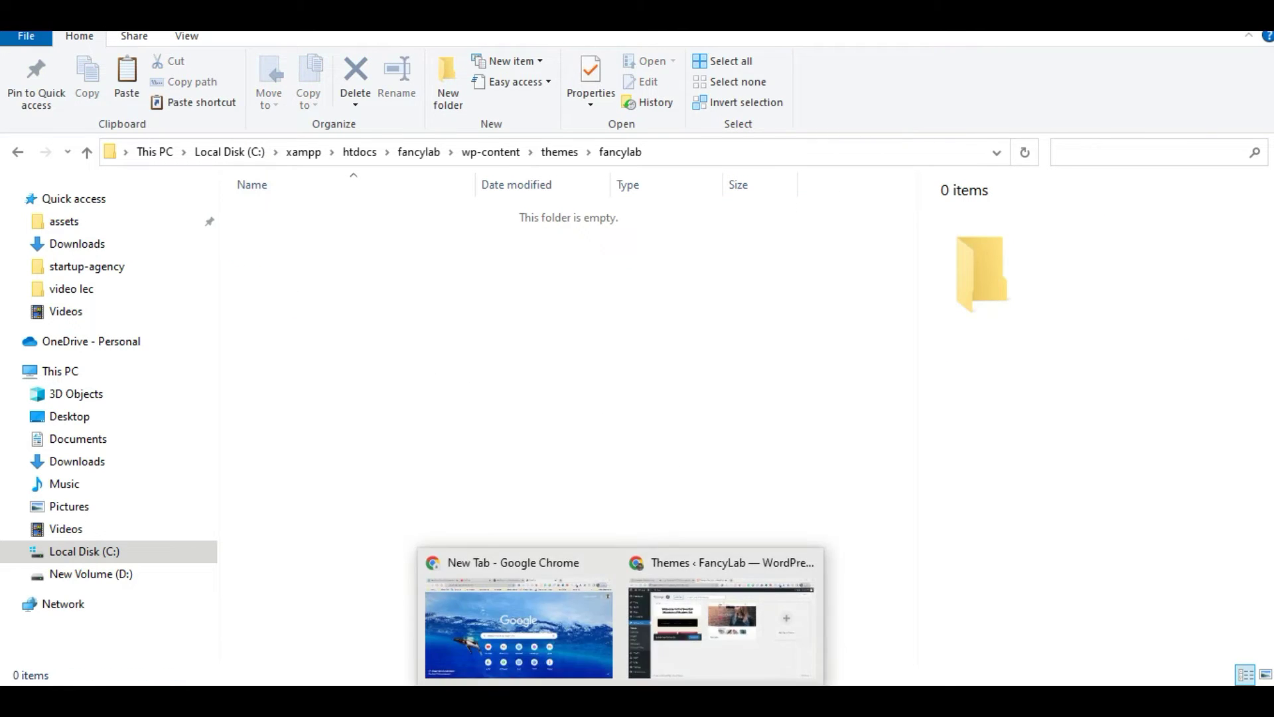
click(705, 634)
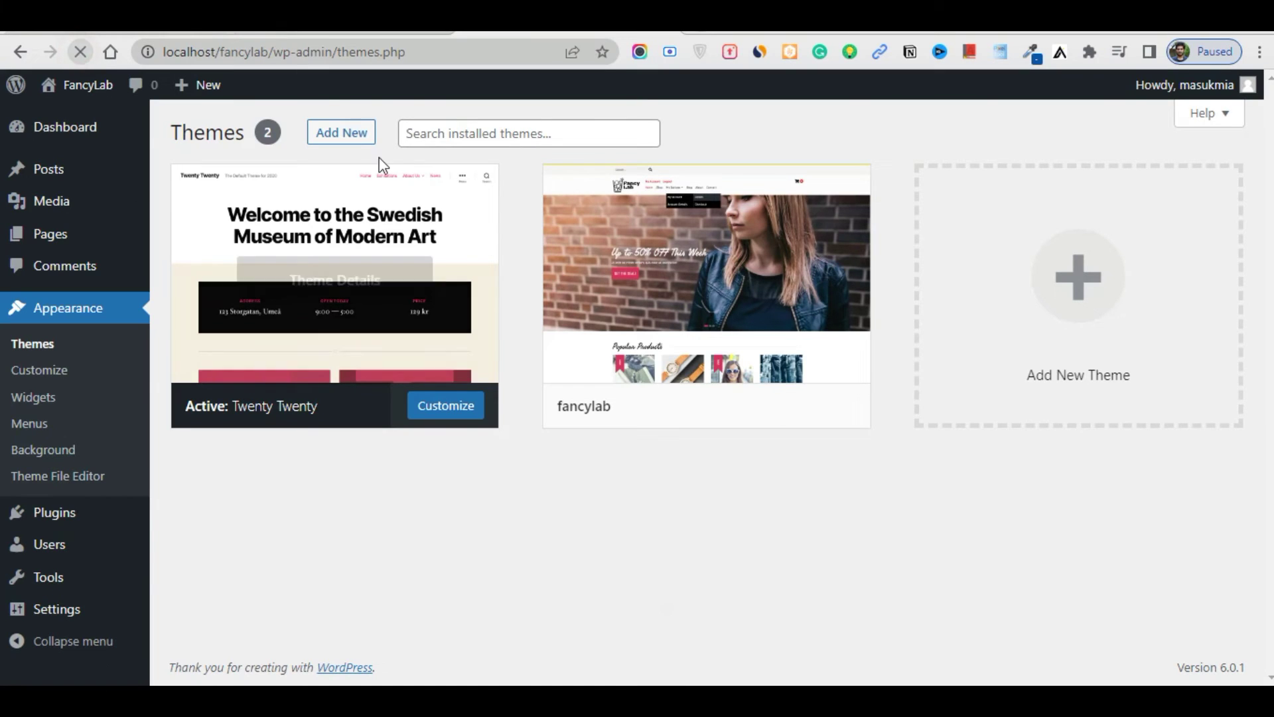
Return to the Appearance > Themes page via the Dashboard and scroll to Broken Themes
click(375, 199)
scroll(780, 286, down, 5)
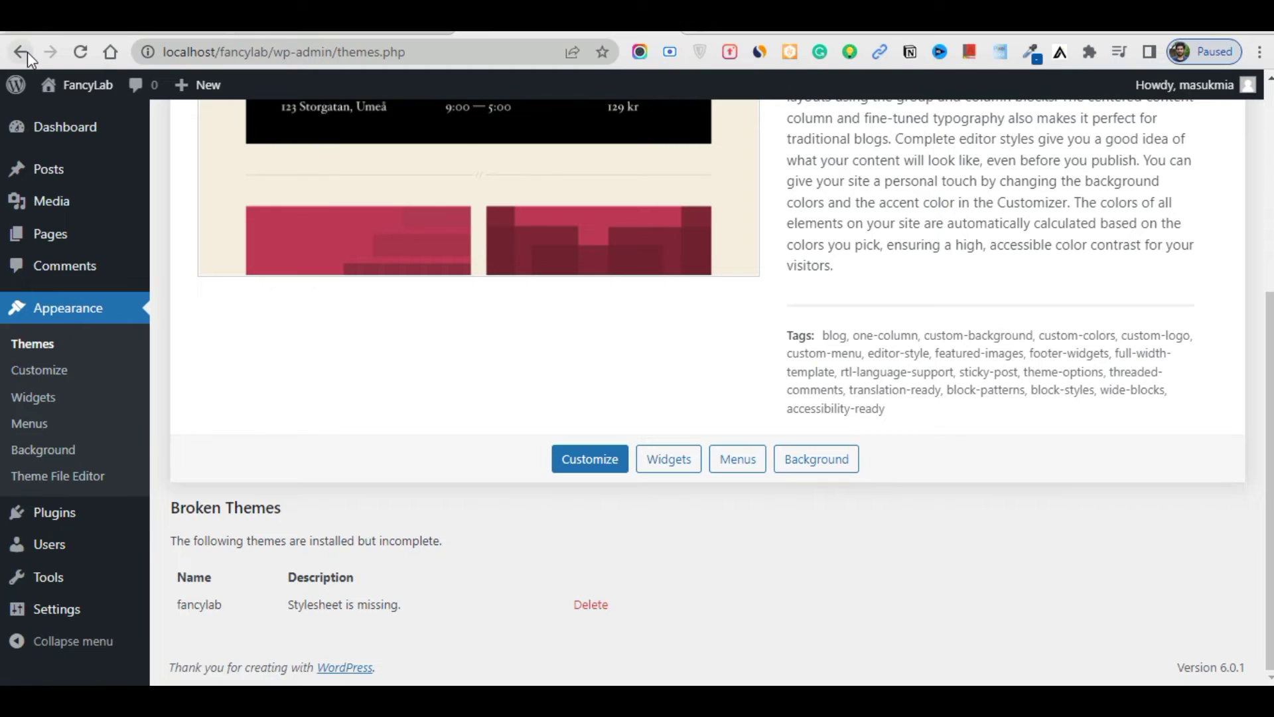
click(60, 134)
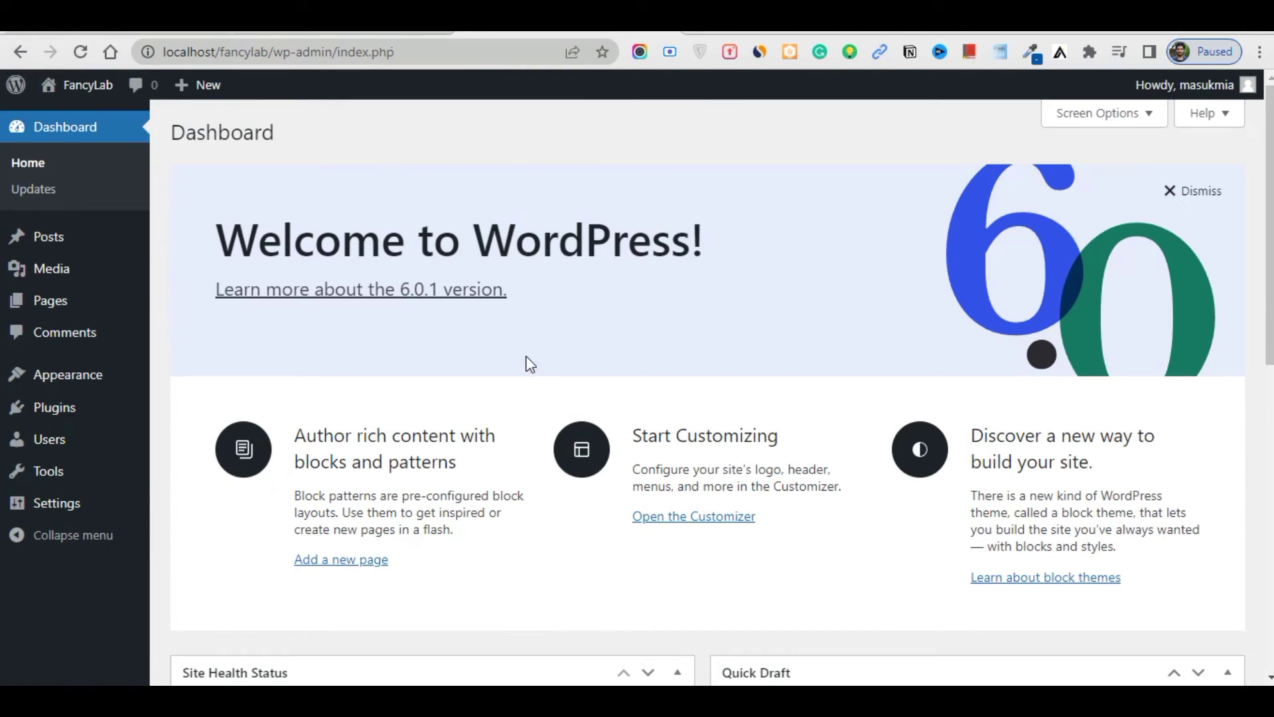
mouse_move(115, 378)
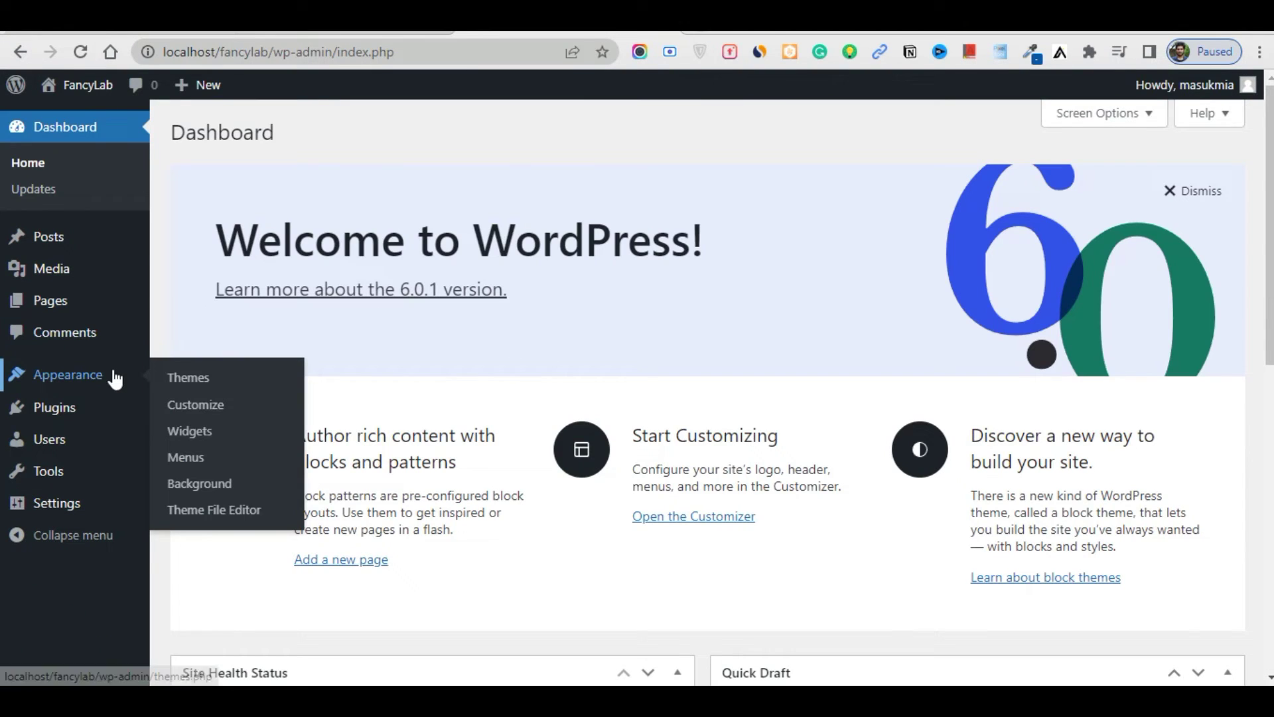
click(232, 379)
scroll(663, 312, down, 5)
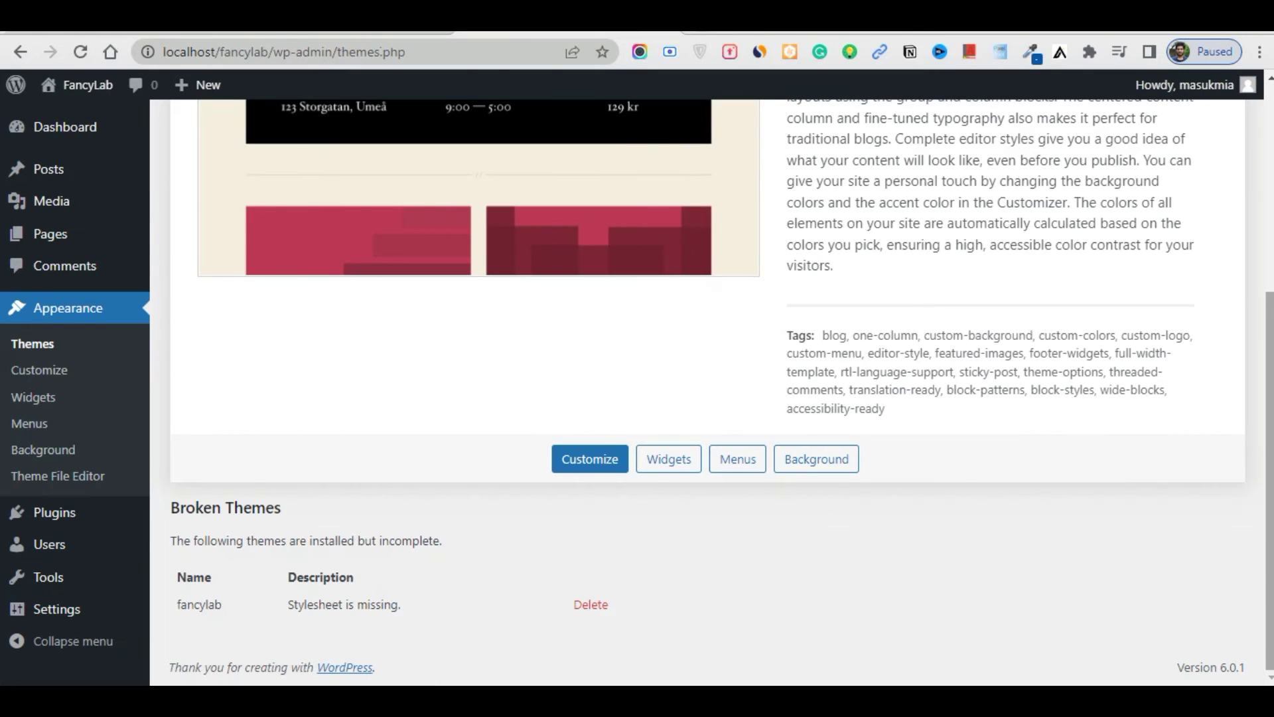
scroll(807, 303, up, 5)
scroll(663, 391, down, 5)
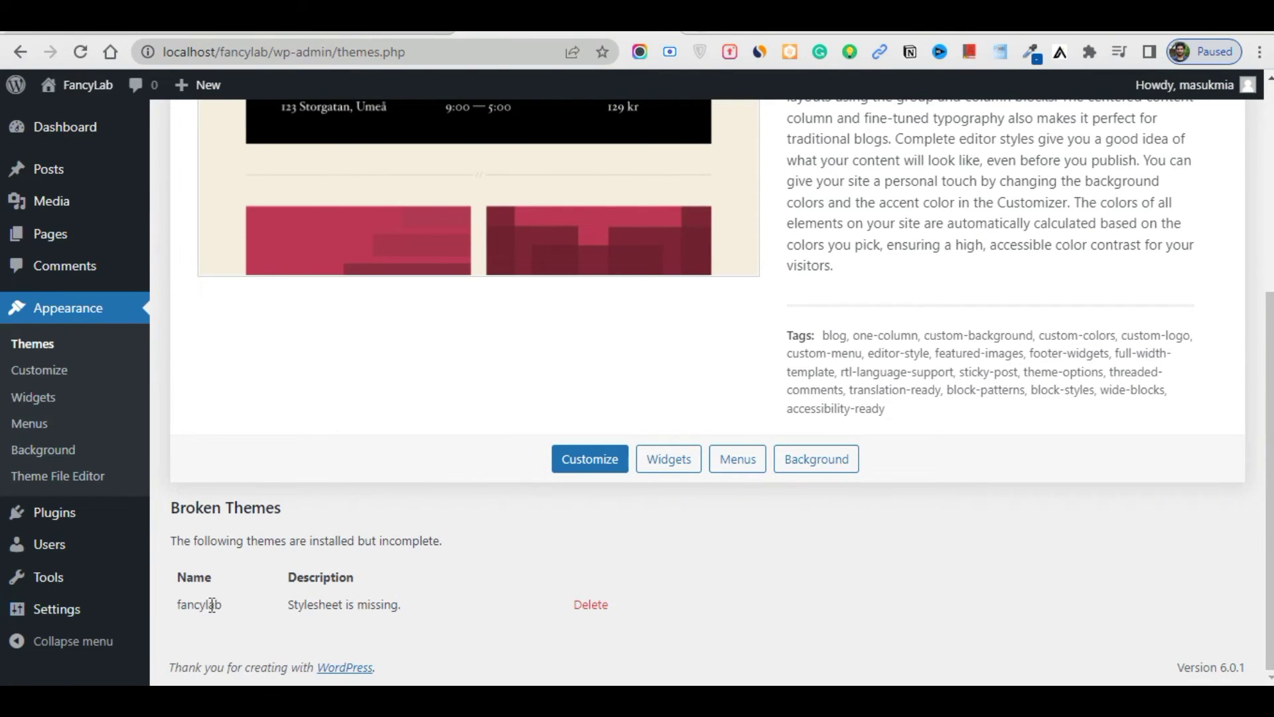
Delete the broken fancylab theme, confirm with OK, and reload the Themes page
drag(238, 586, 158, 607)
click(503, 610)
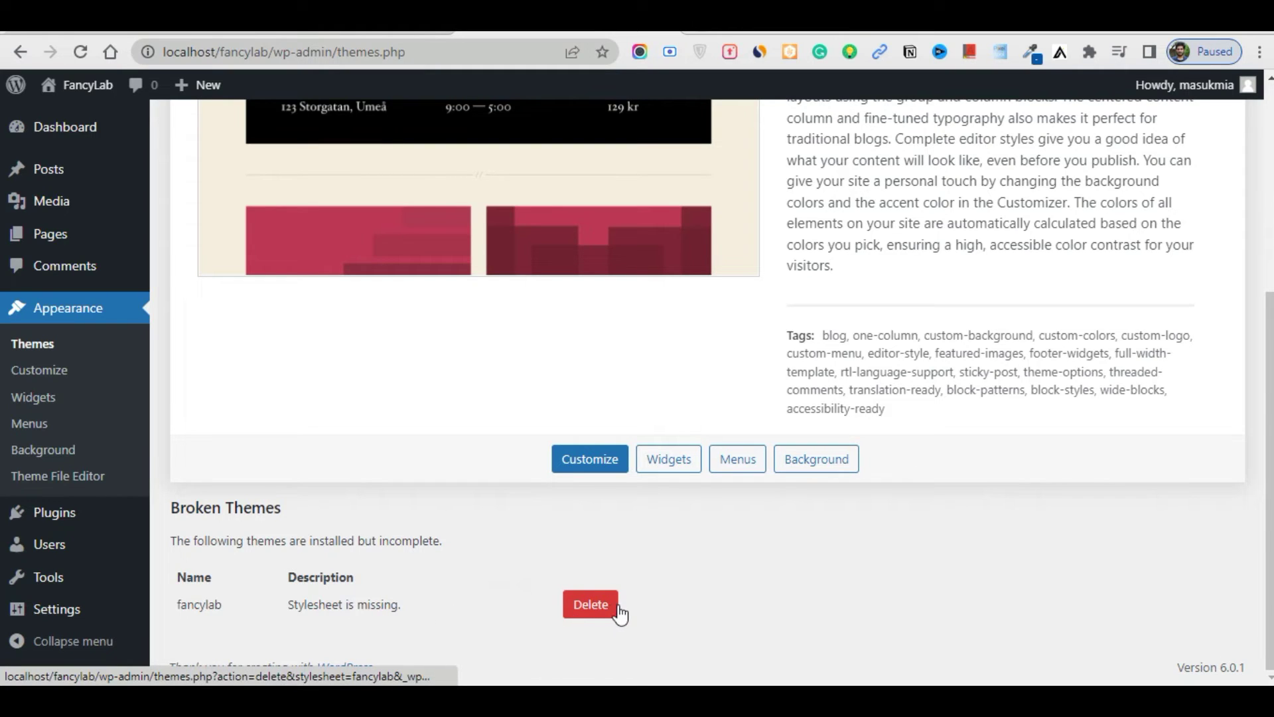
click(597, 609)
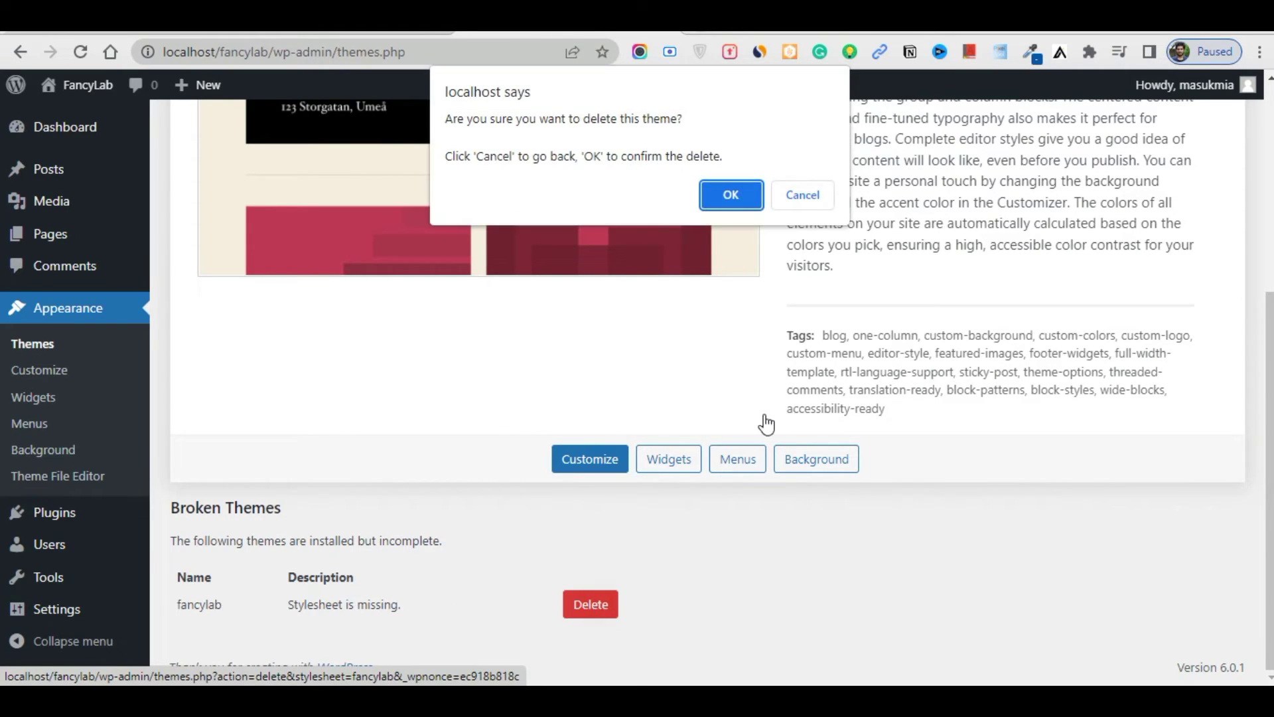
click(733, 197)
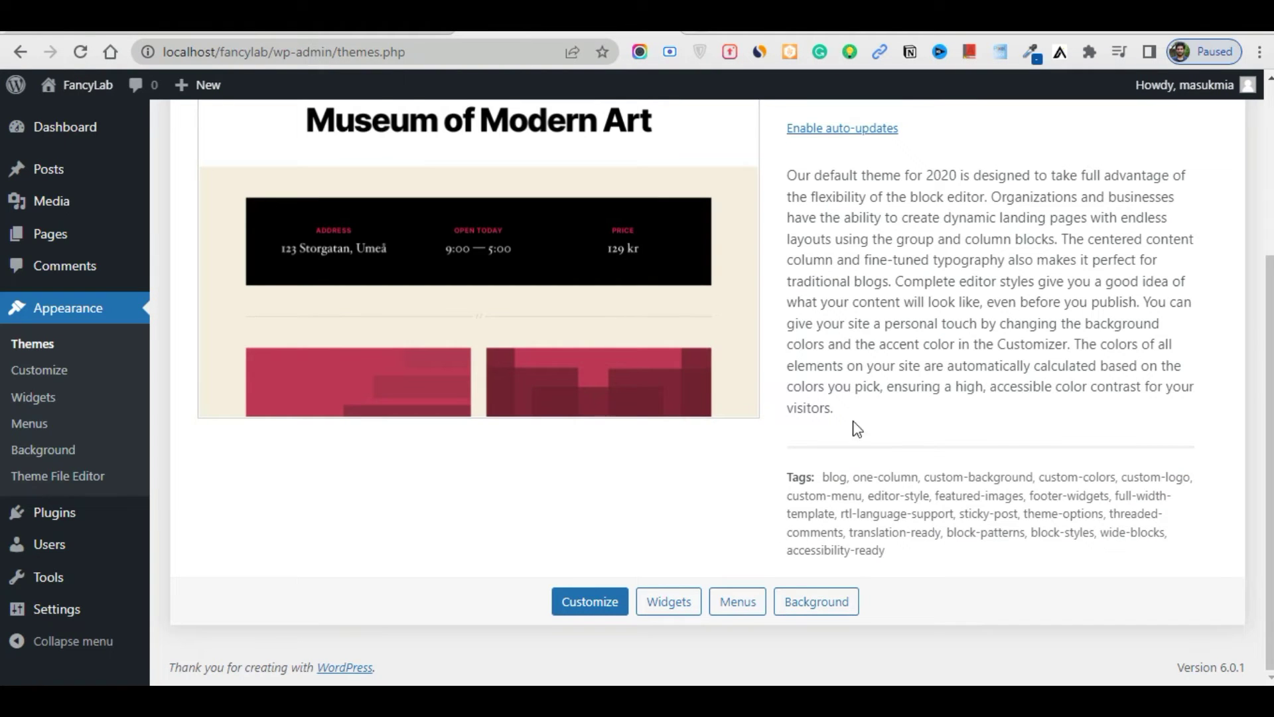
click(41, 345)
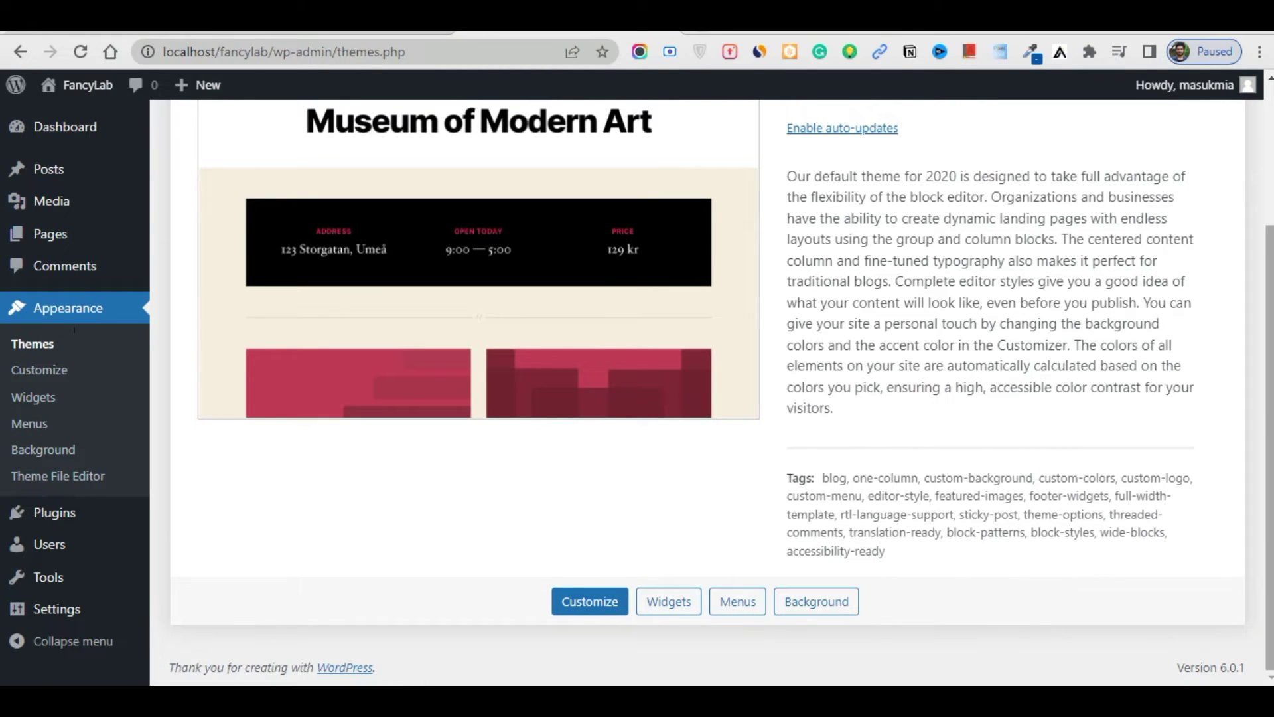
Install Twenty Twenty-Two from the Add New themes page and activate it
scroll(704, 399, up, 3)
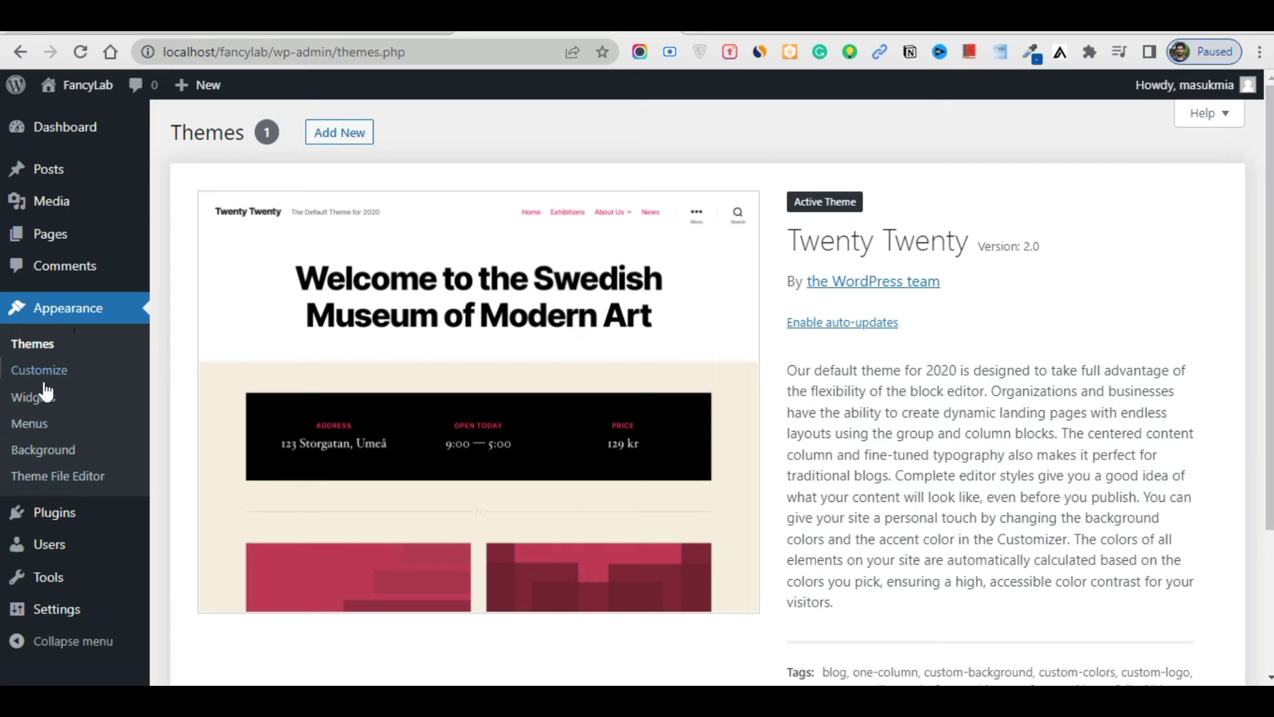
click(338, 133)
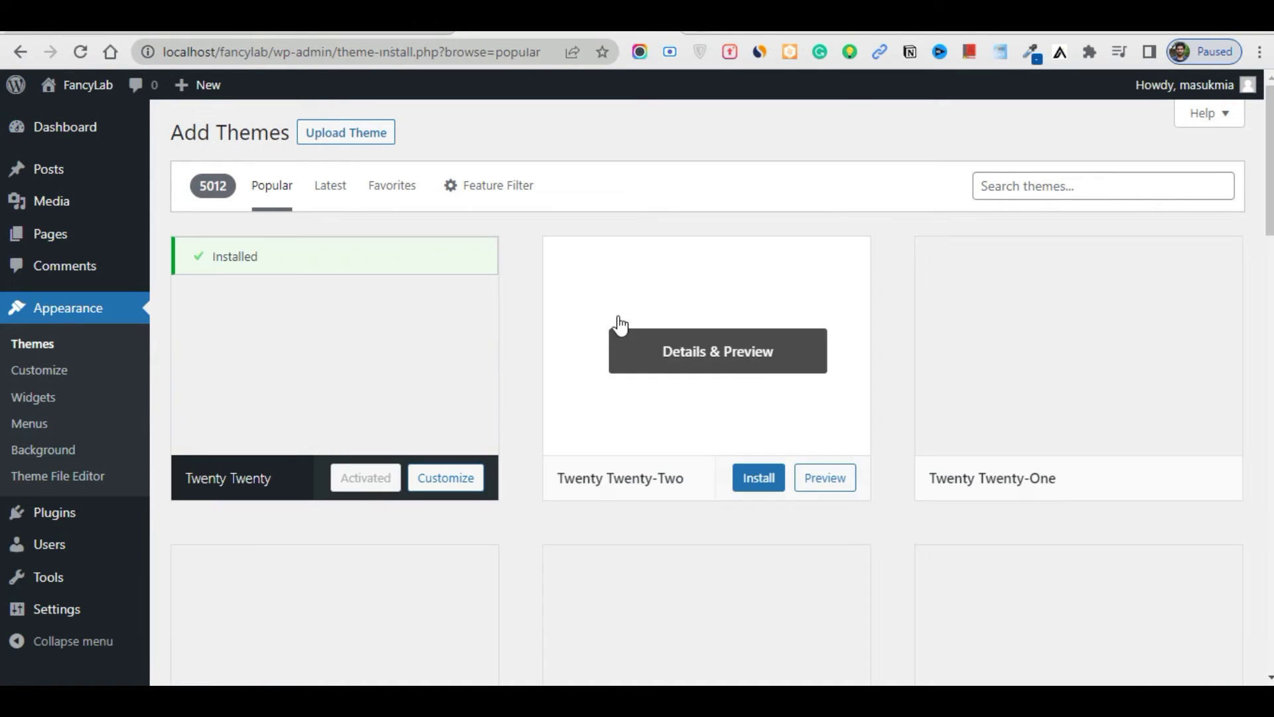
click(758, 479)
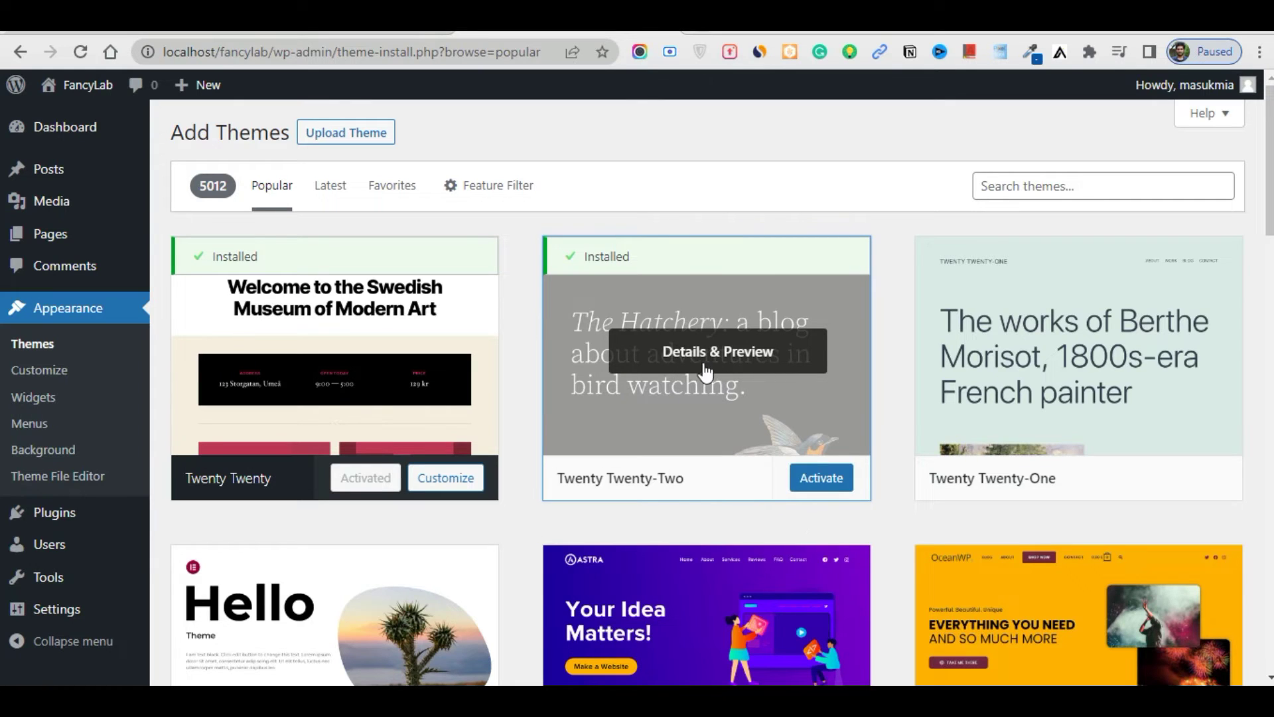
click(834, 489)
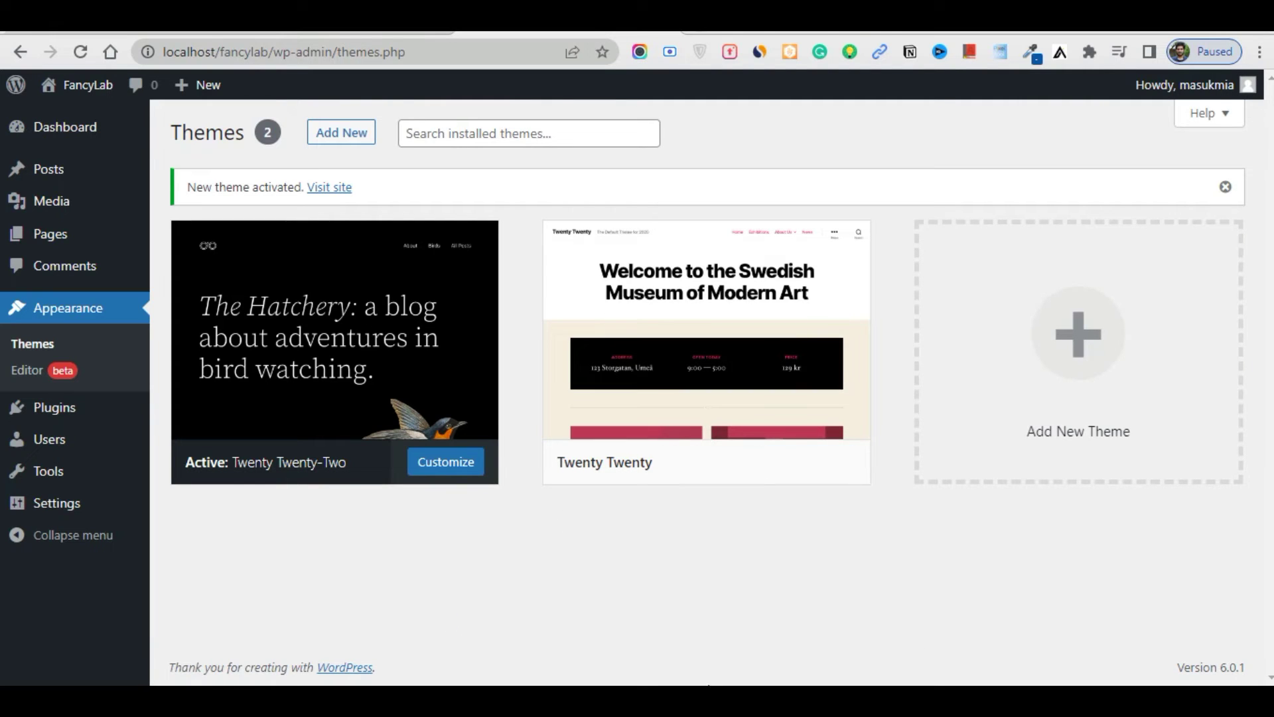
Create a new folder named fancylab in wp-content\themes, then go back to Chrome
key(alt+Tab)
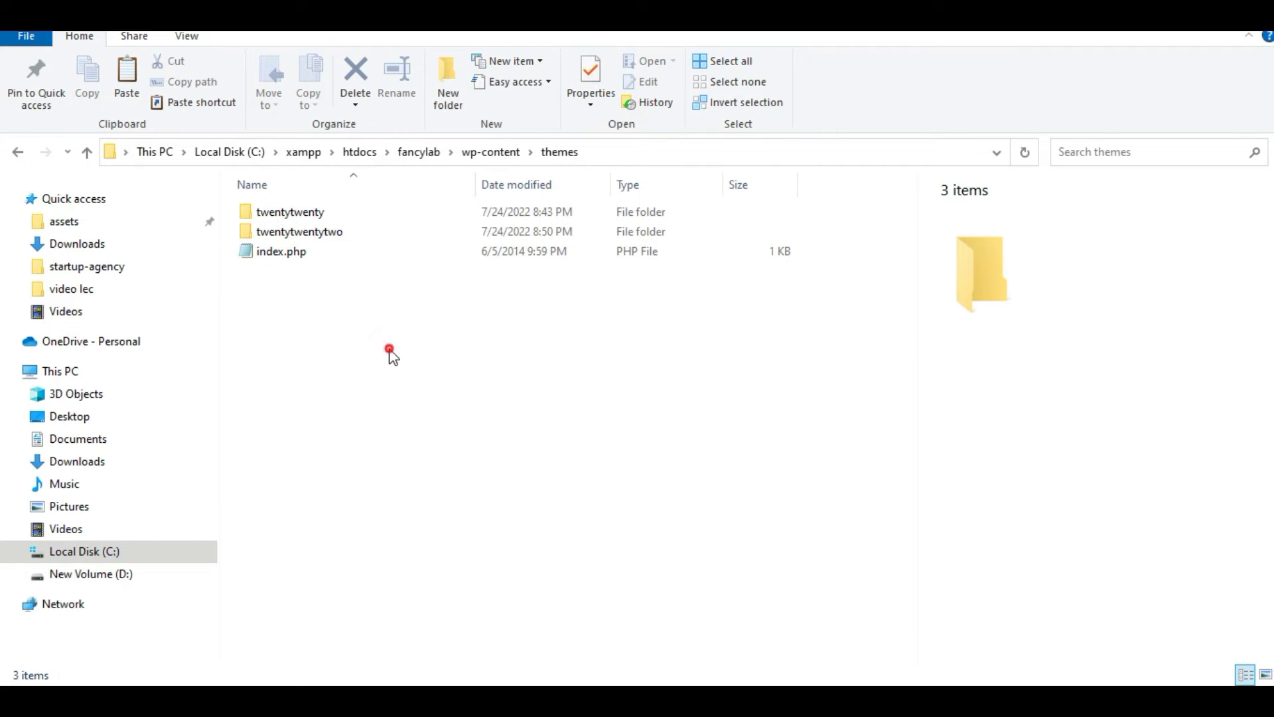
click(479, 385)
click(448, 83)
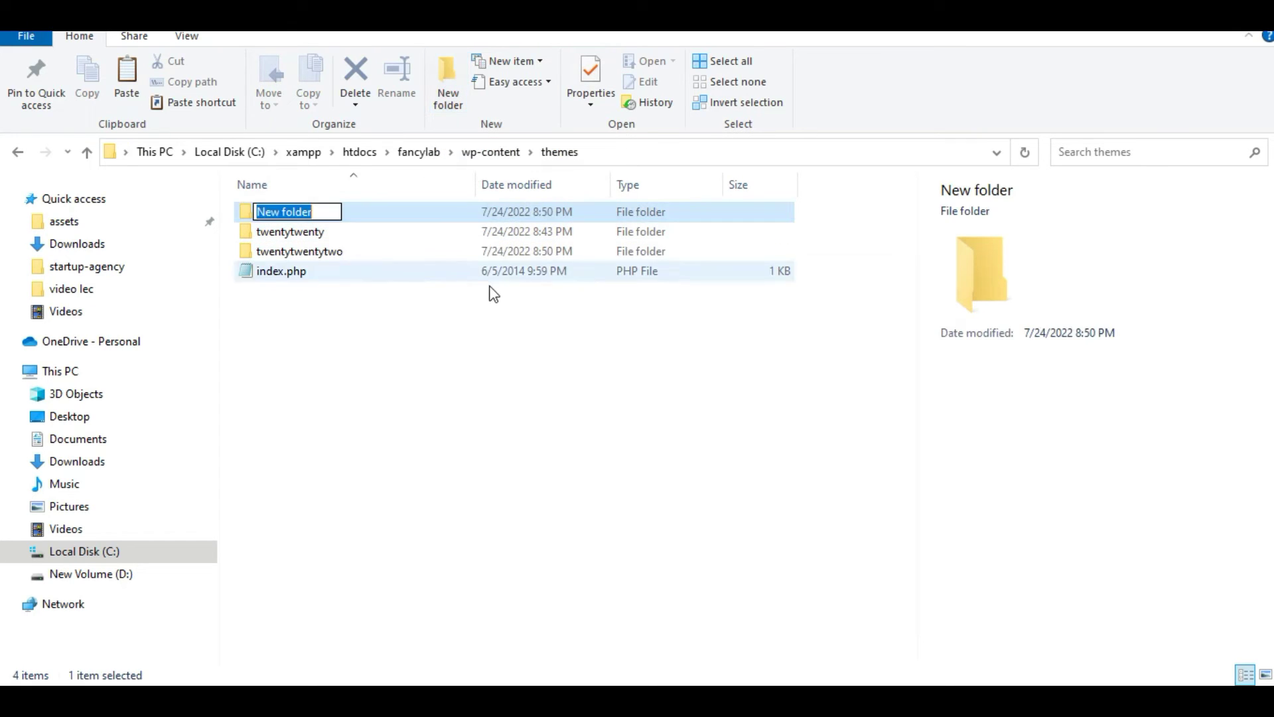
text(fancylab)
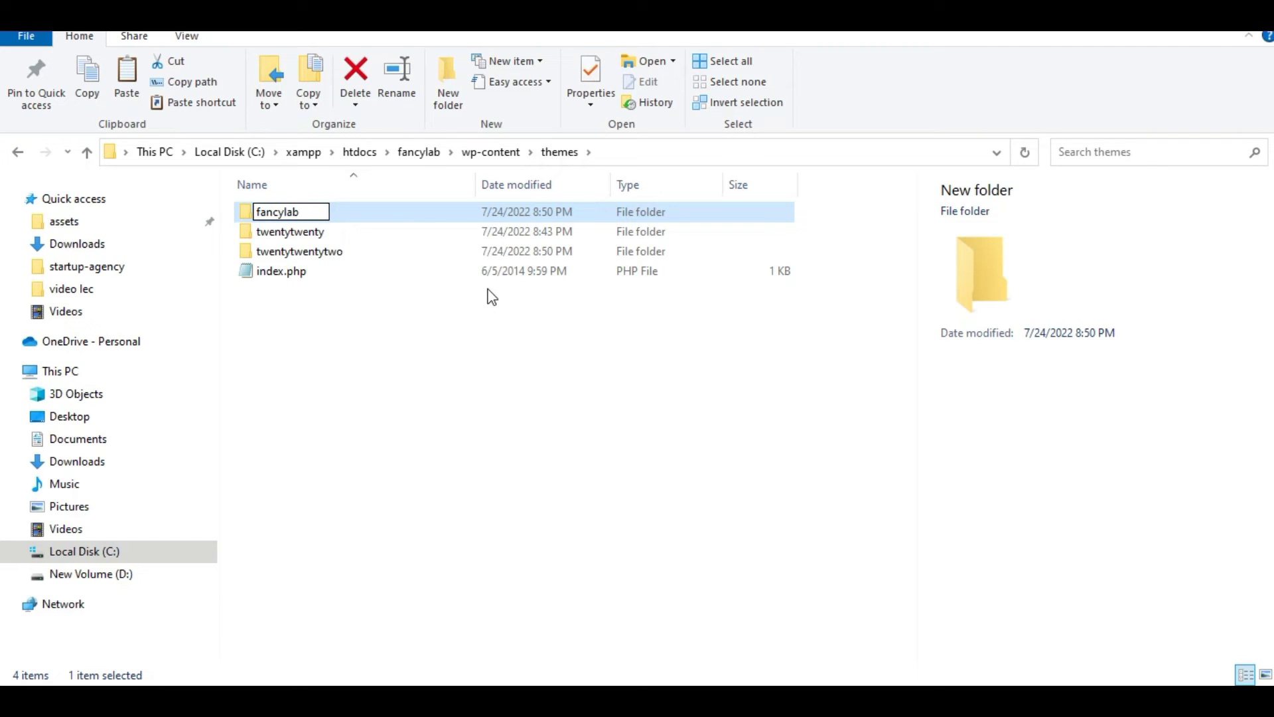
key(Return)
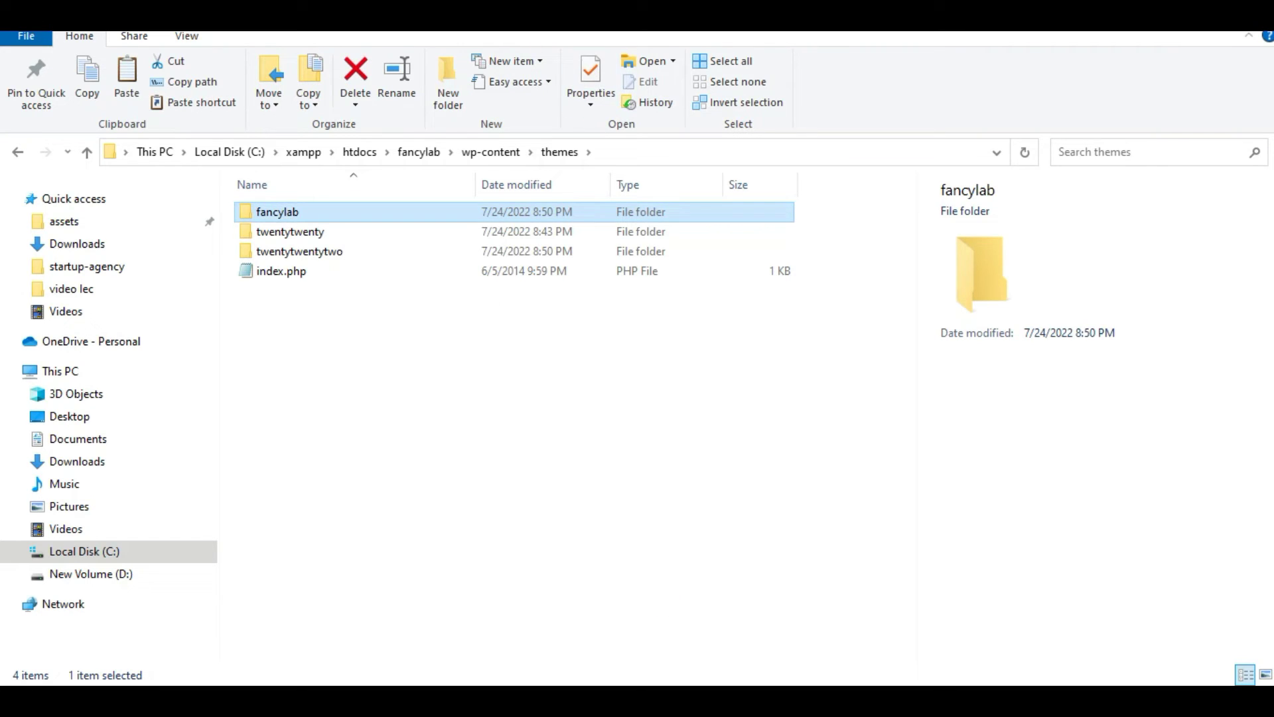
mouse_move(667, 657)
click(680, 610)
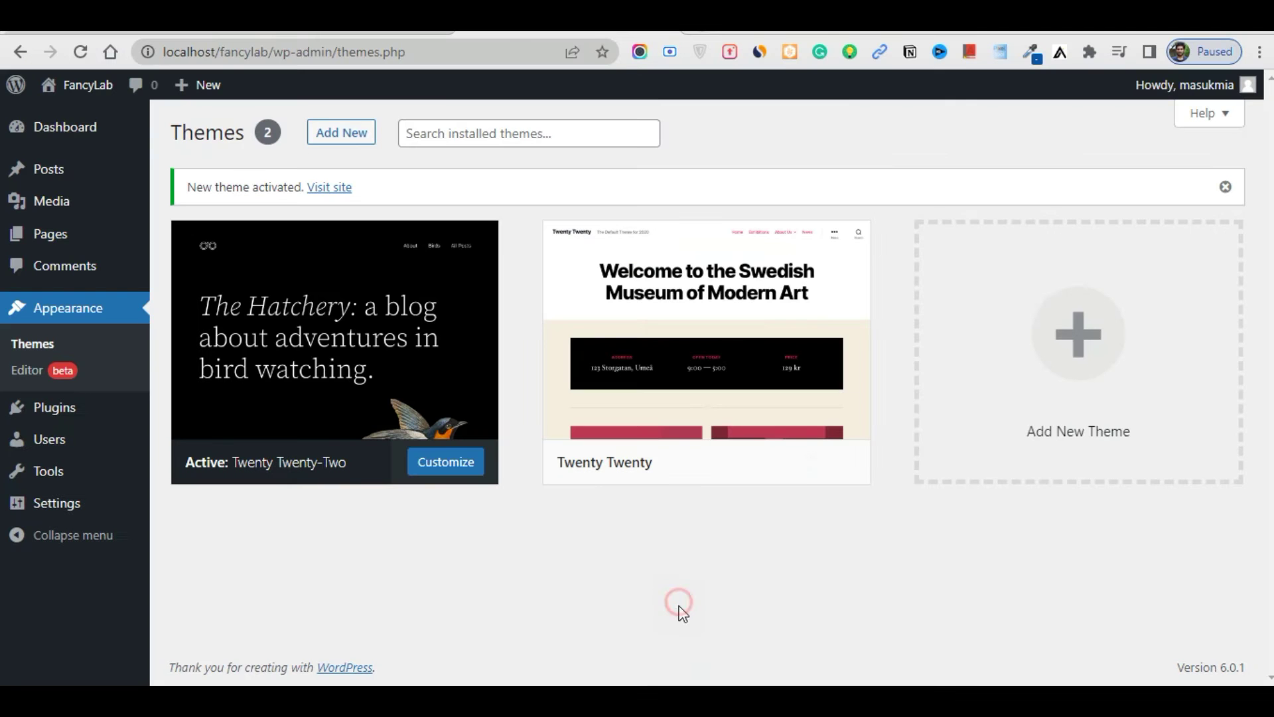
Reload Themes to see fancylab under Broken Themes, then select the fancylab folder
click(79, 53)
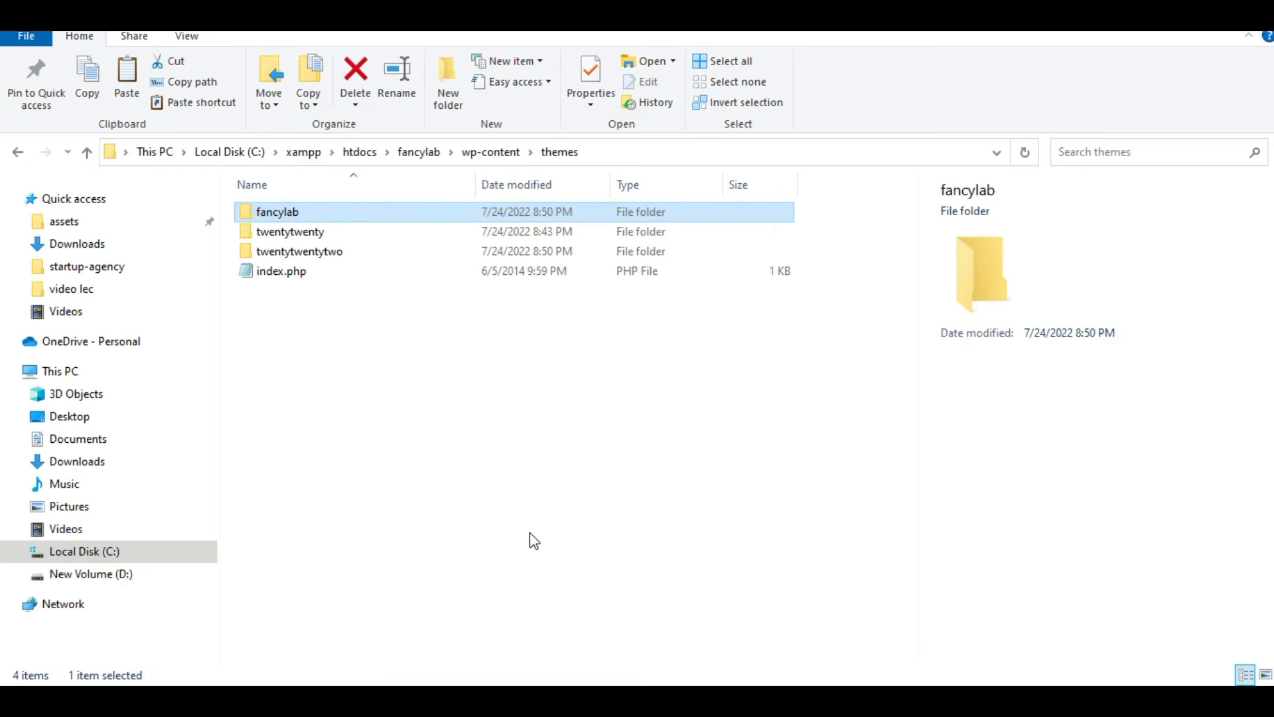
click(522, 476)
click(382, 215)
Create an empty style.css inside the fancylab folder and return to the Themes page
double_click(382, 216)
right_click(394, 348)
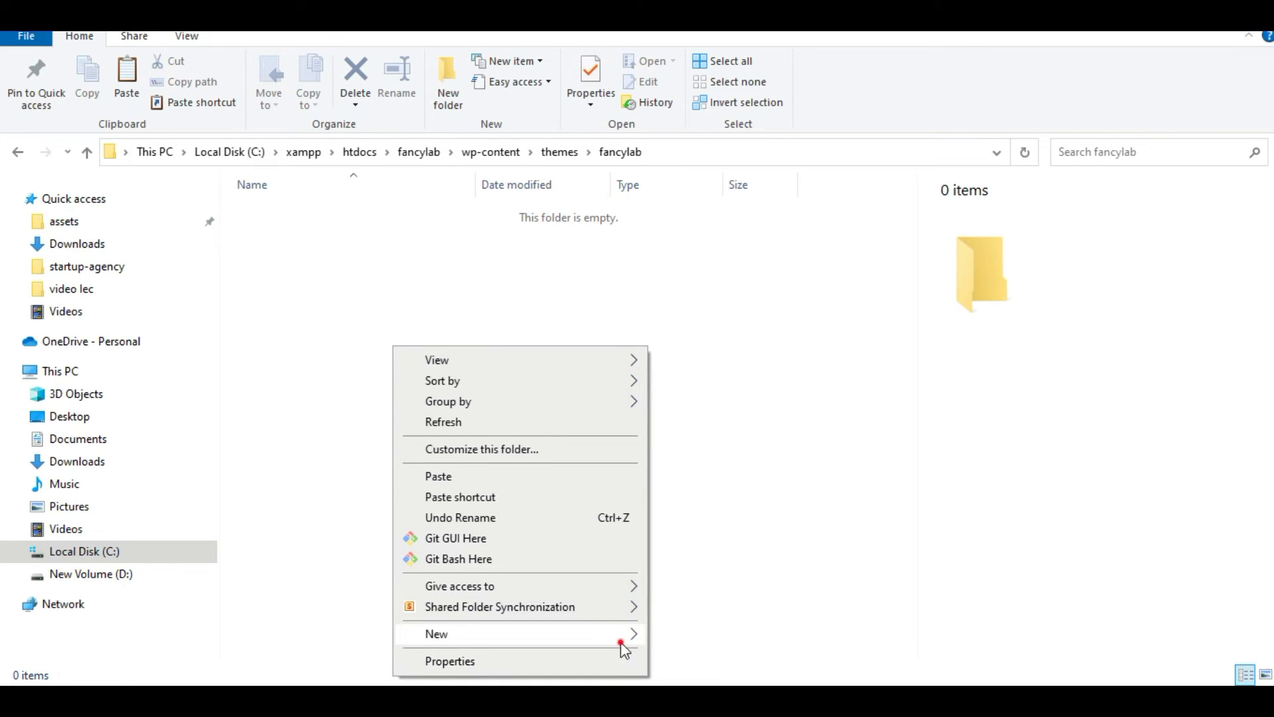
mouse_move(621, 643)
click(756, 570)
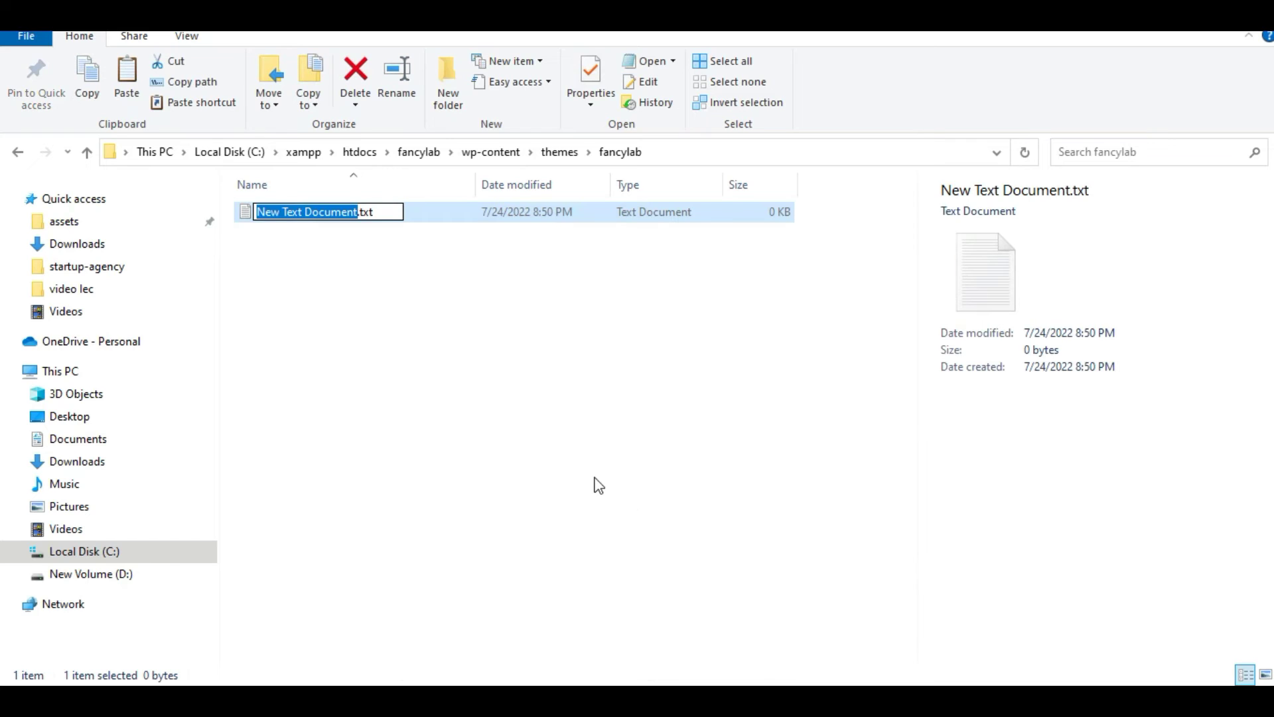
text(t)
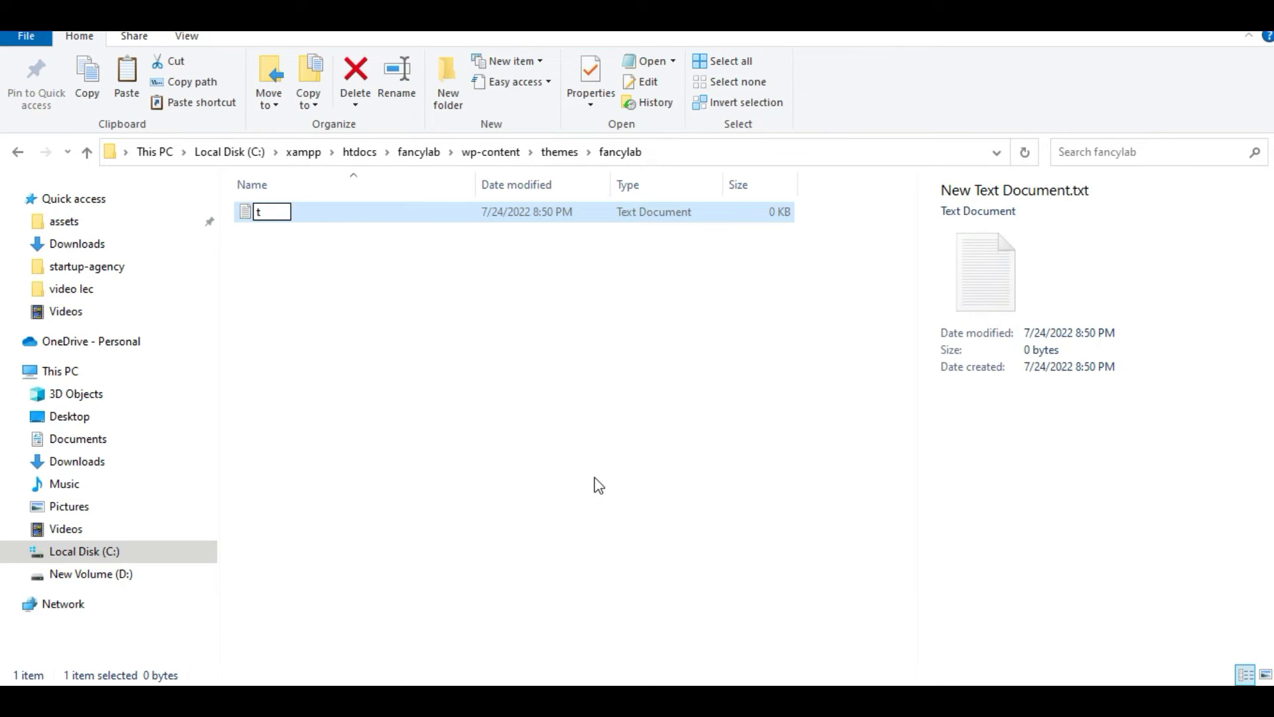
text(tyle.css)
key(Return)
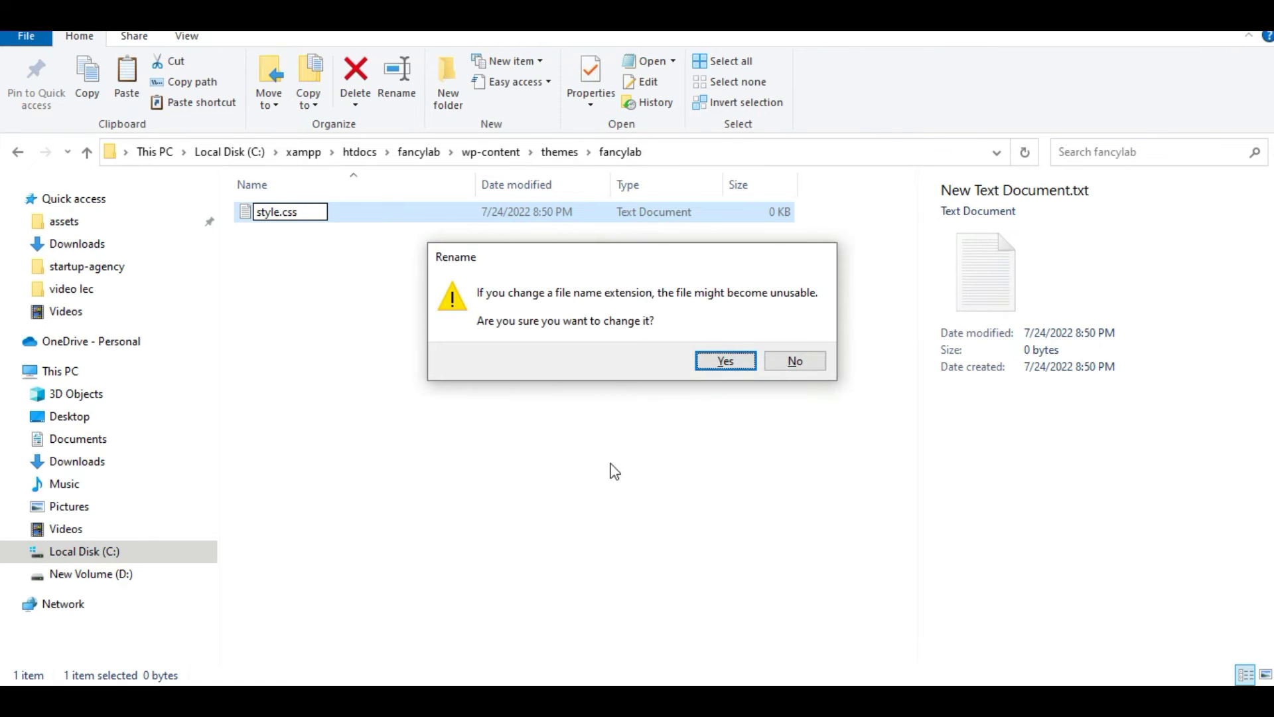
click(704, 365)
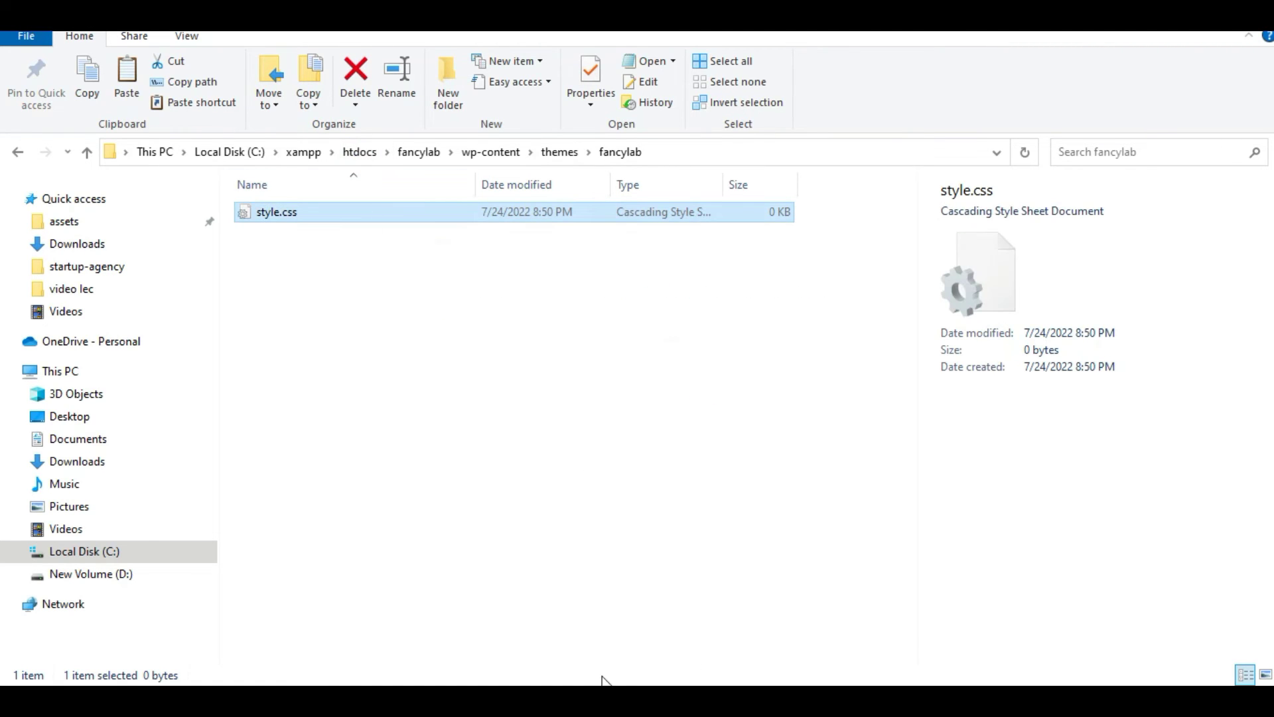
mouse_move(624, 697)
click(753, 594)
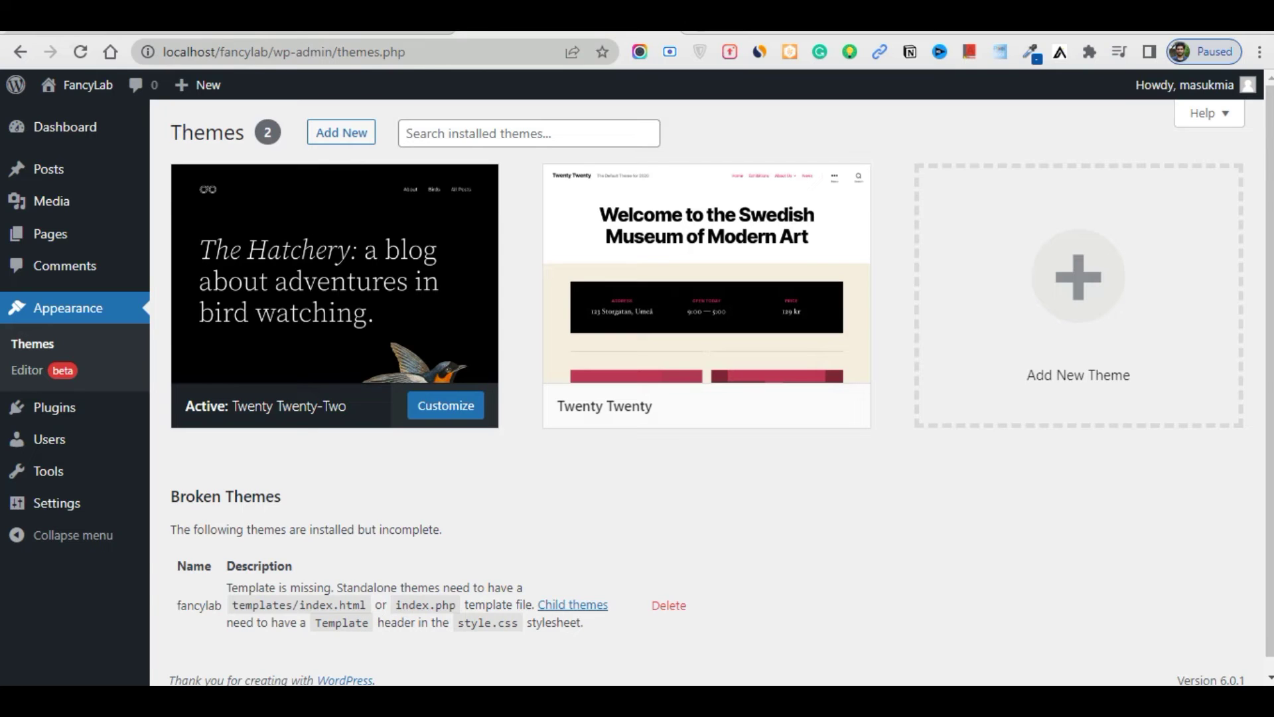
click(525, 695)
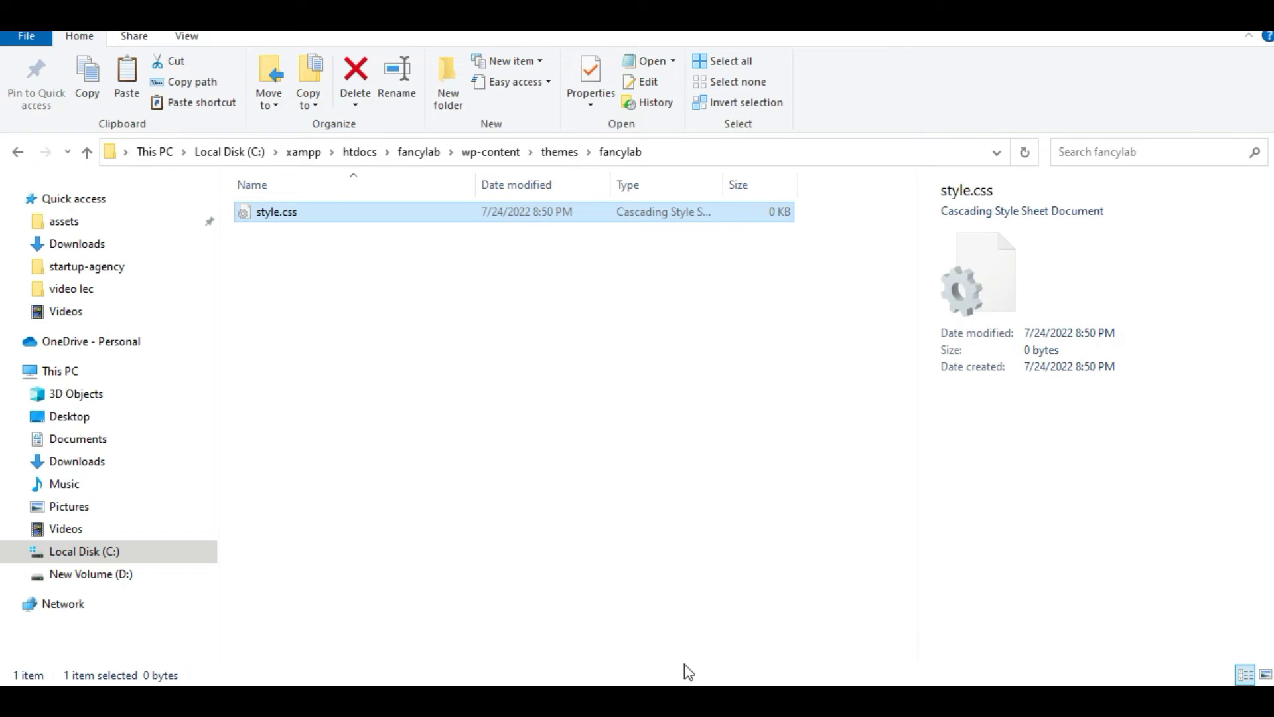
mouse_move(624, 697)
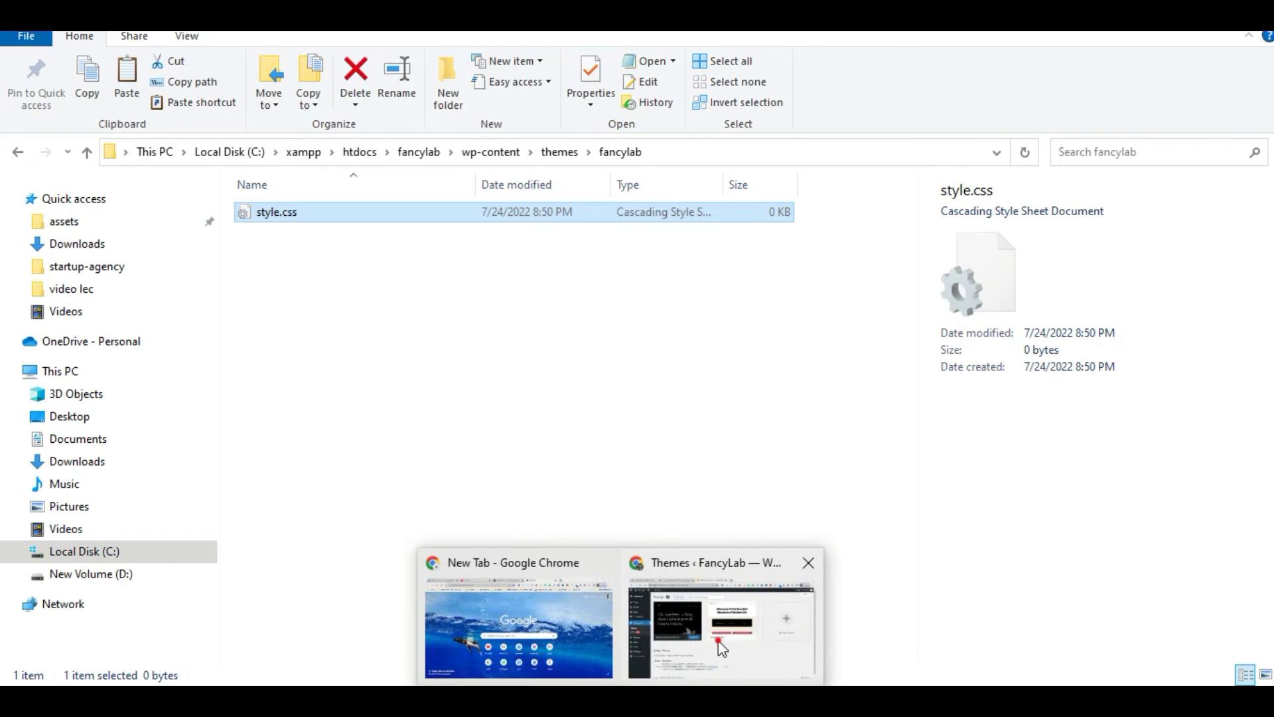
click(722, 637)
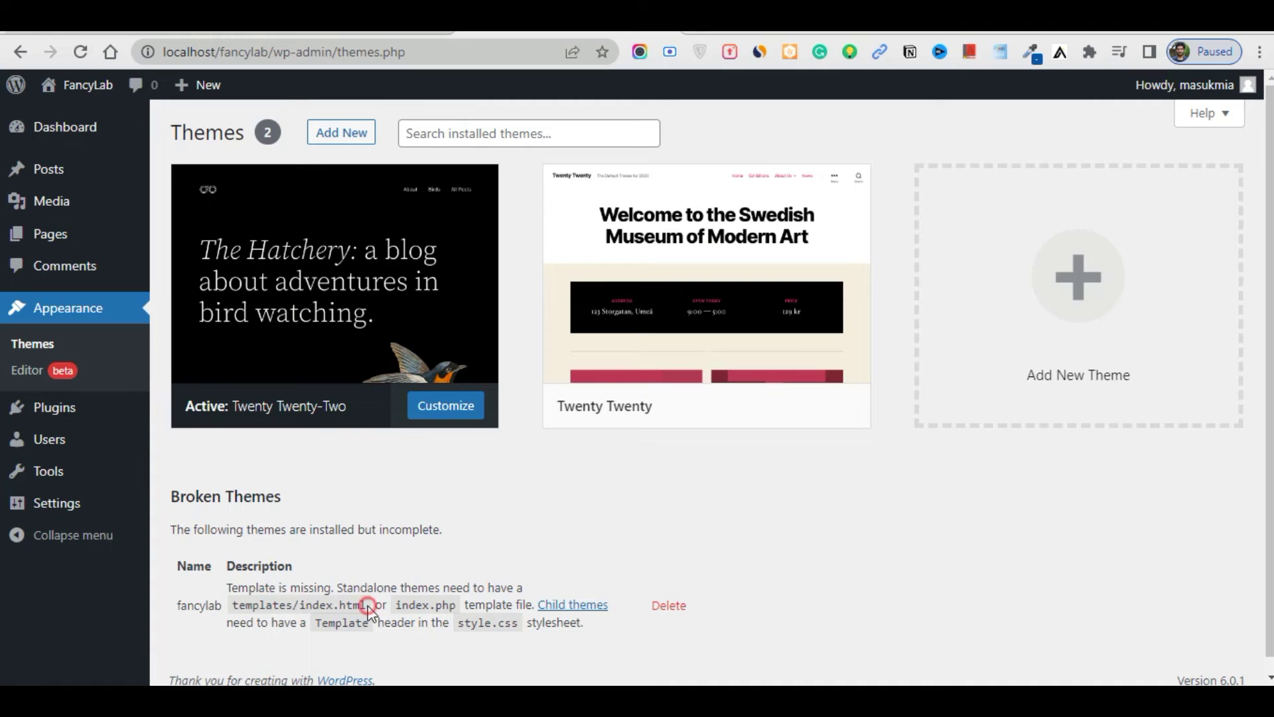
drag(367, 606, 300, 602)
click(457, 569)
Create an empty index.php file beside style.css in the fancylab folder
key(alt+Tab)
click(515, 522)
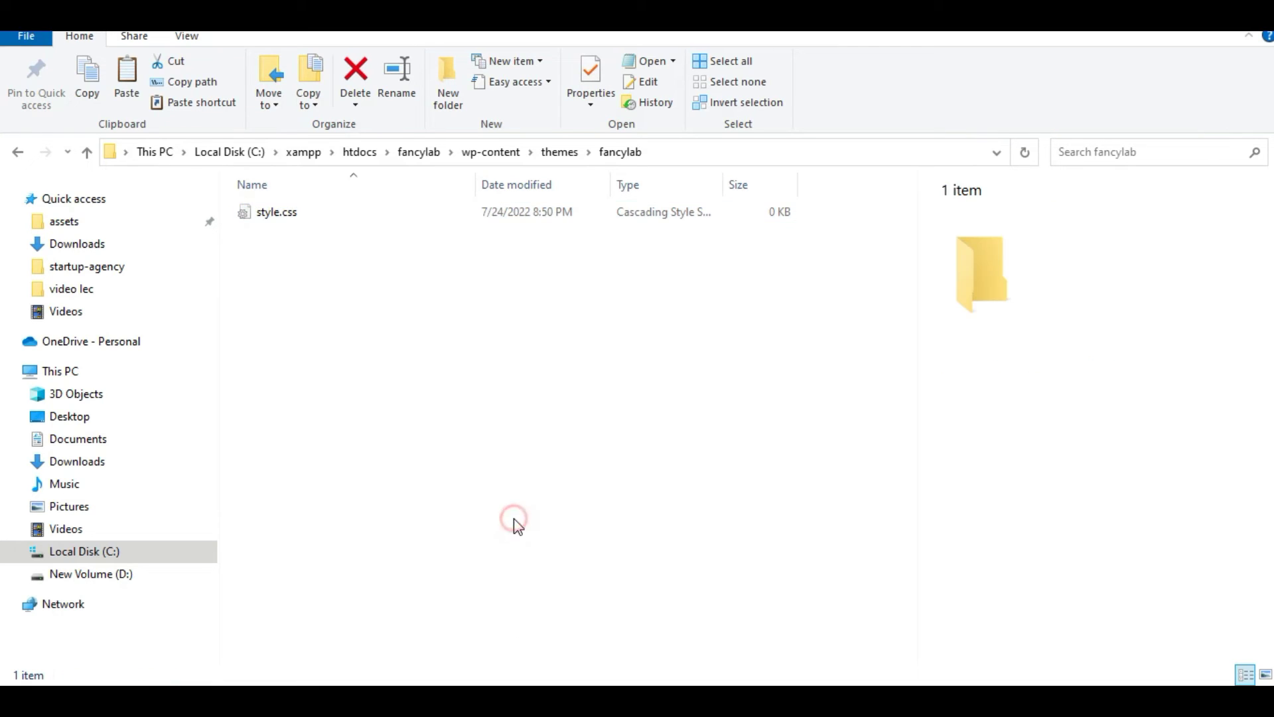
right_click(417, 309)
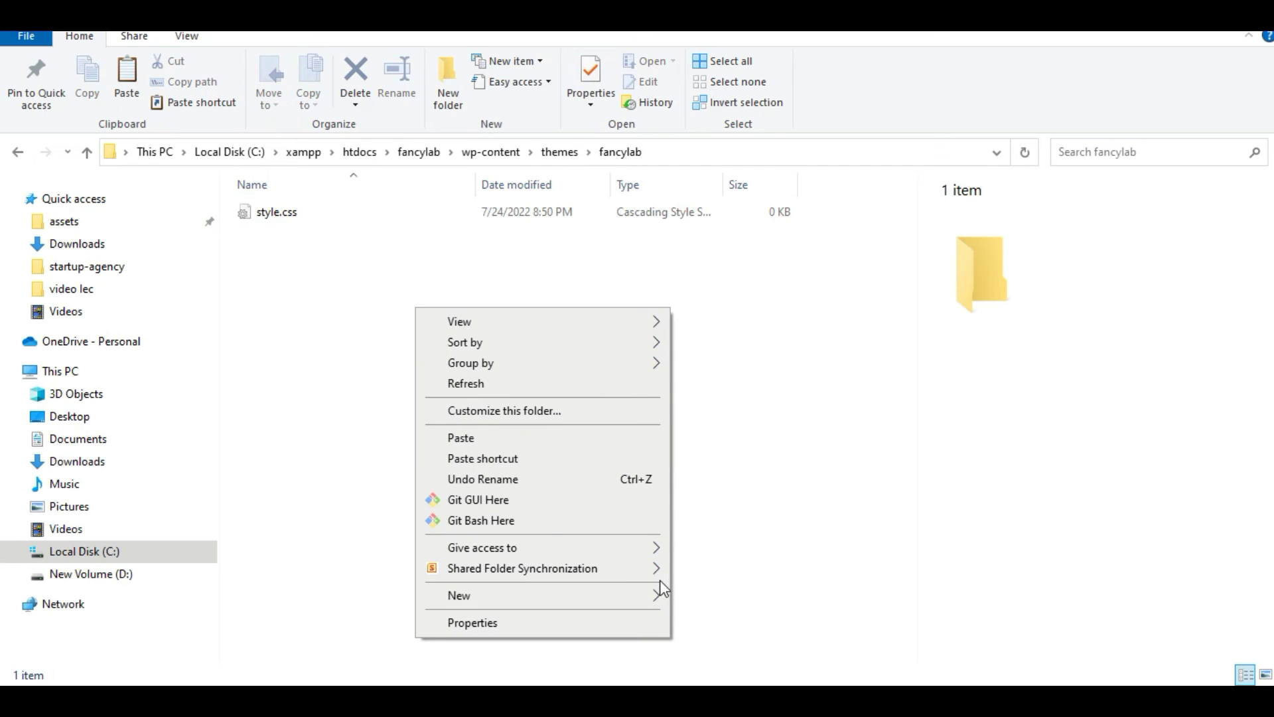
mouse_move(648, 599)
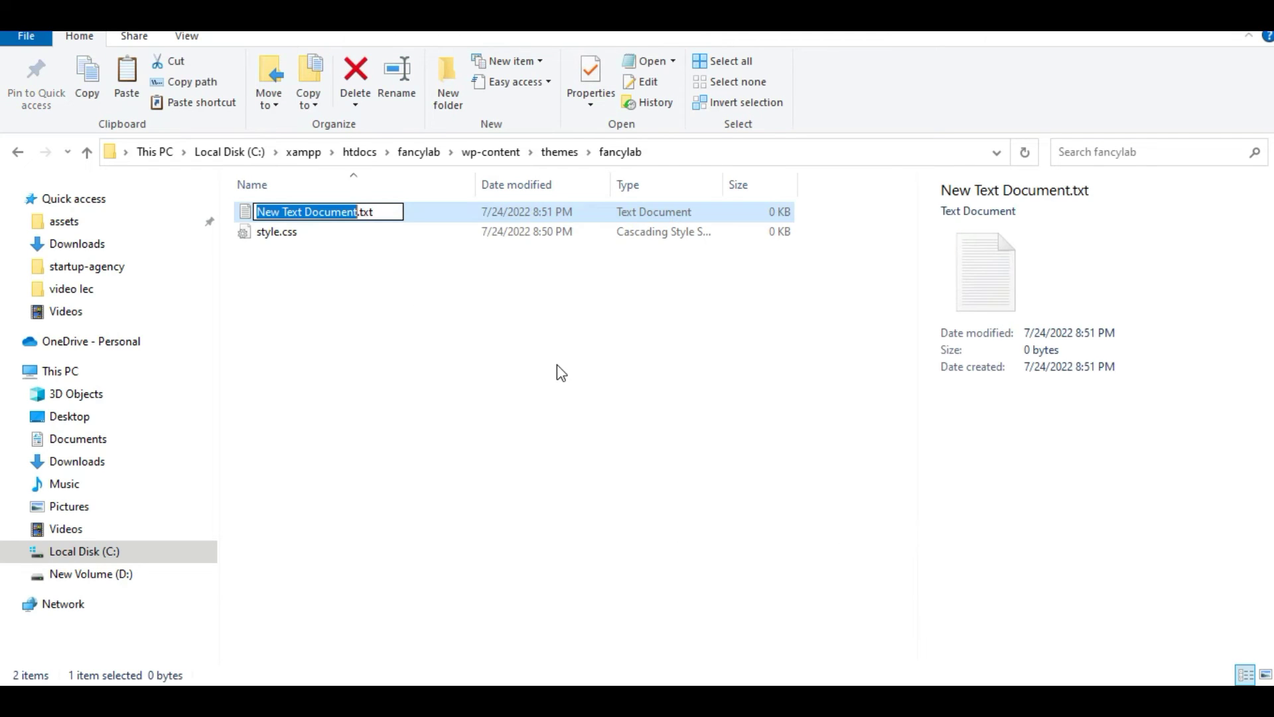
key(ctrl+a)
key(BackSpace)
text(i)
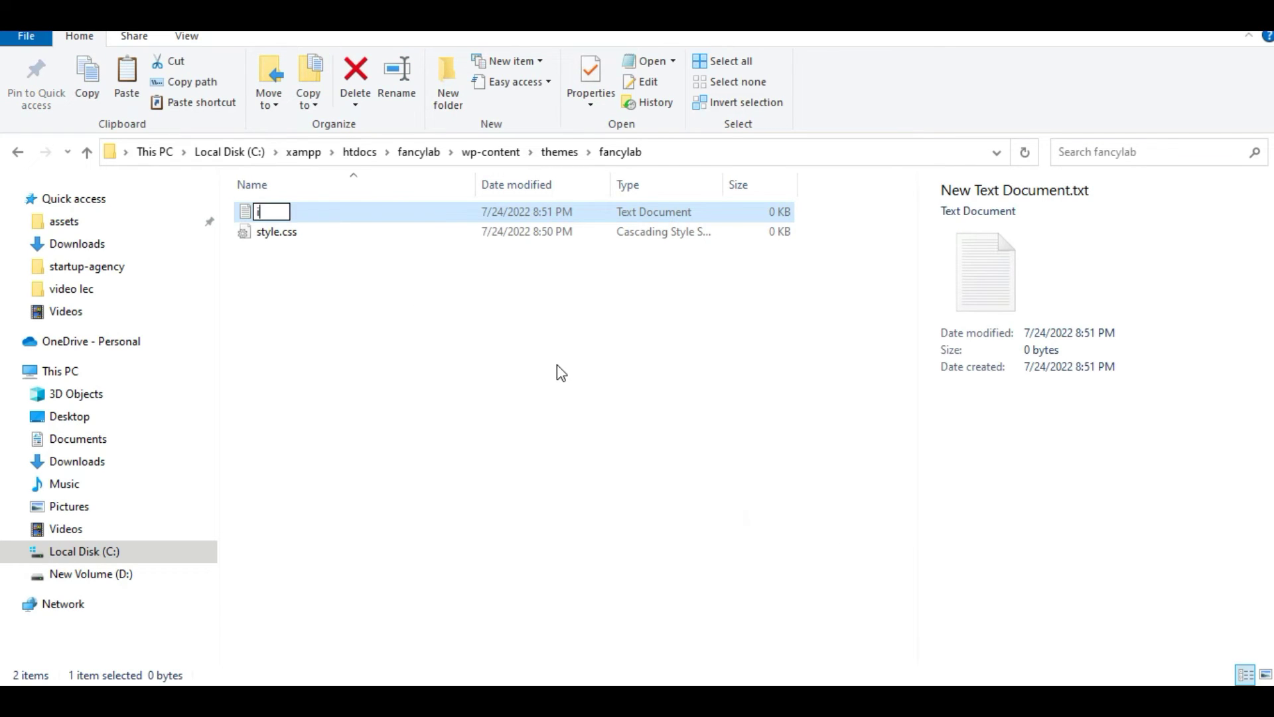
text(ndex.php)
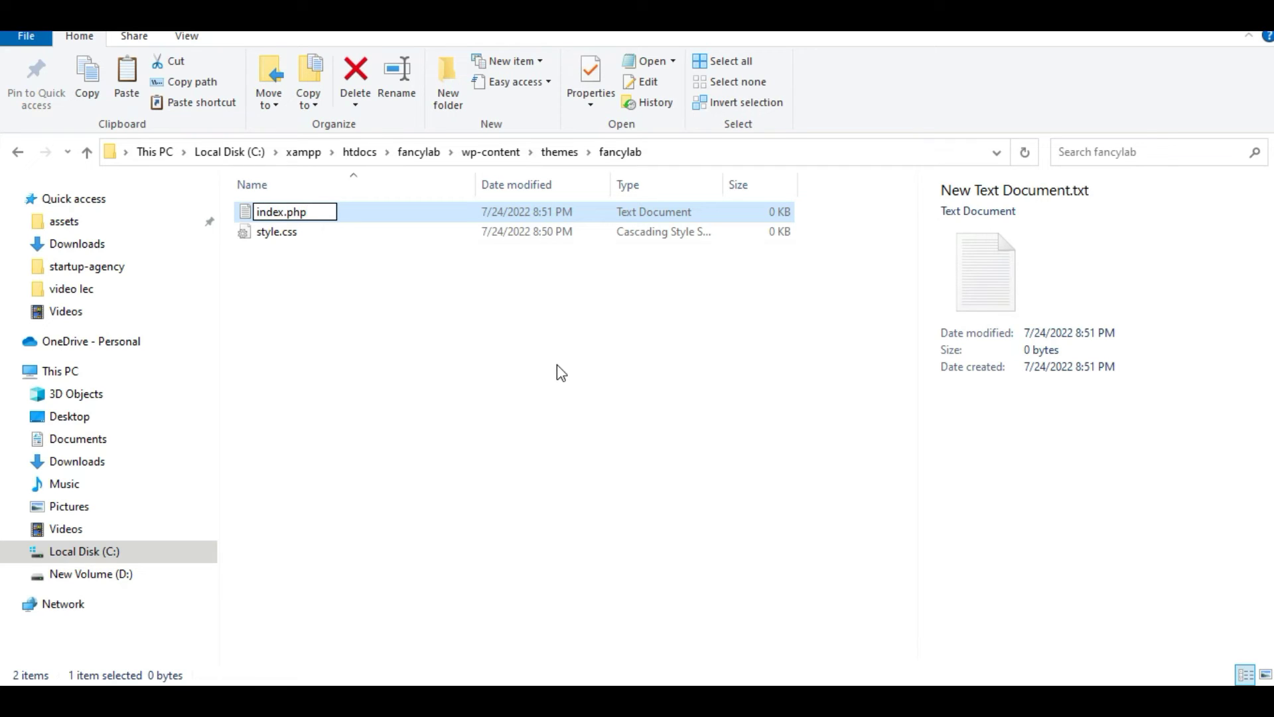
key(Return)
click(752, 364)
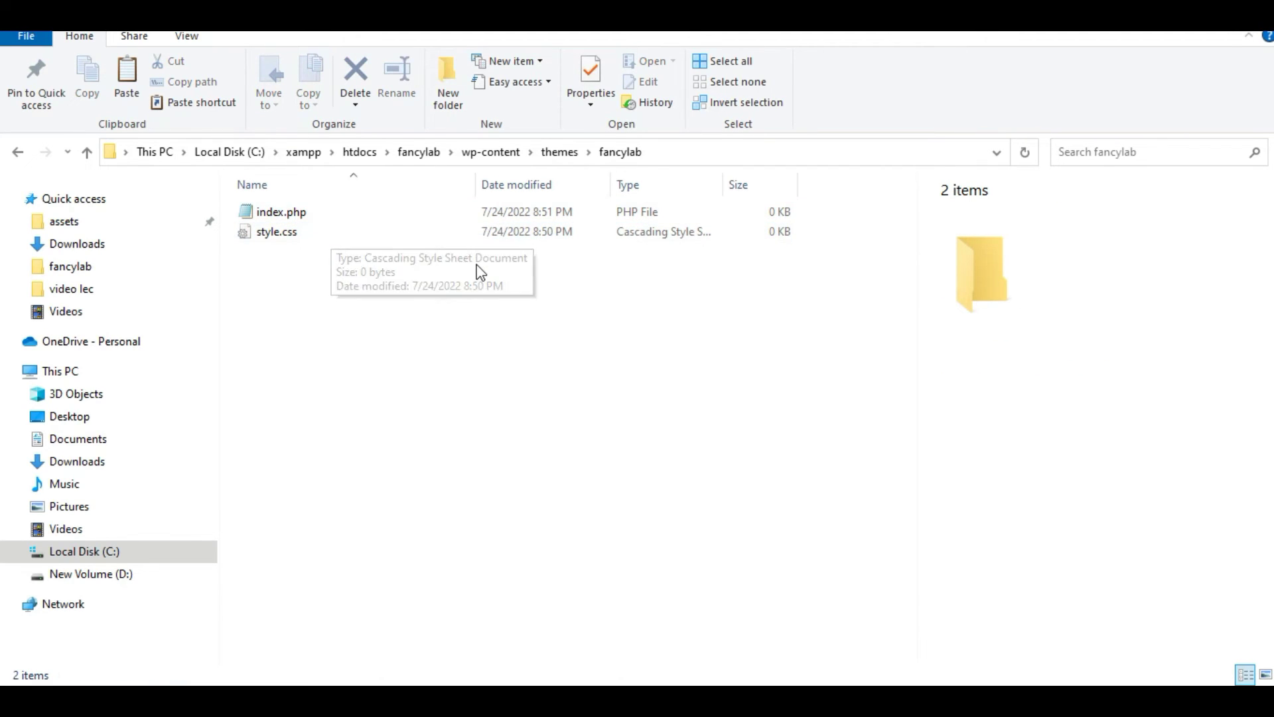
Open a command prompt in the fancylab theme folder and launch VS Code Insiders with code-insiders
click(691, 152)
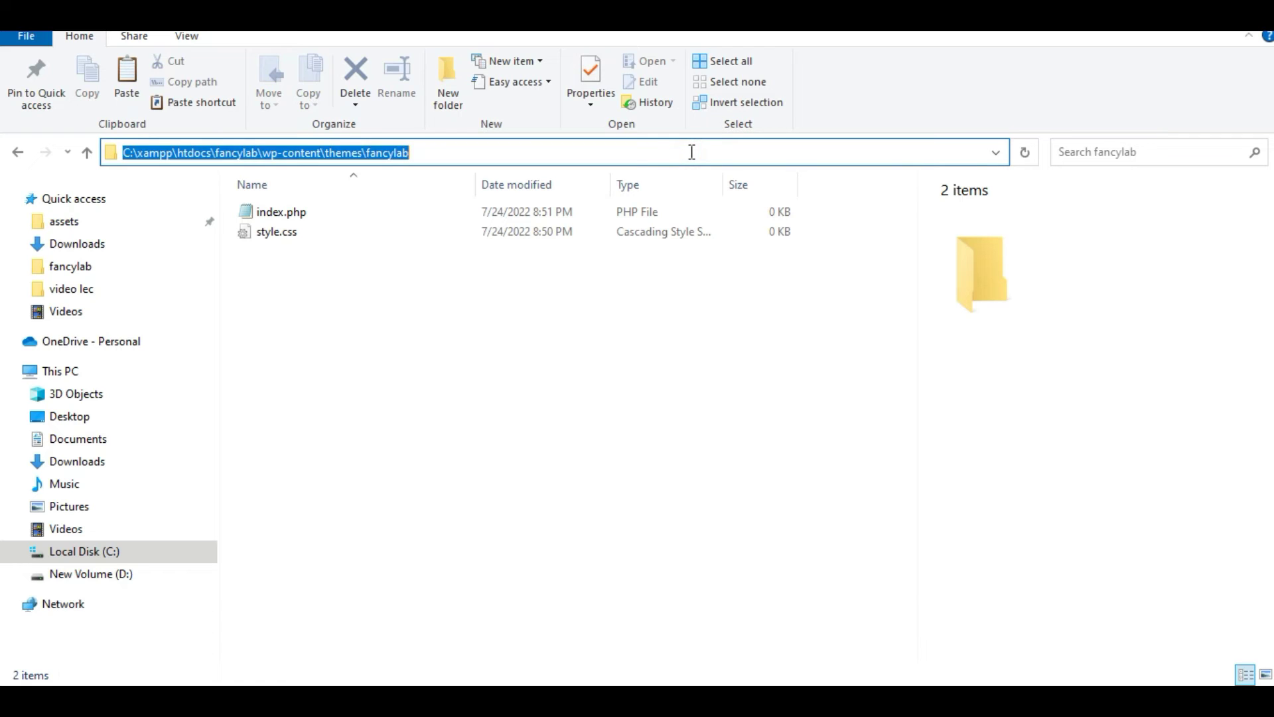
text(cmd)
key(Return)
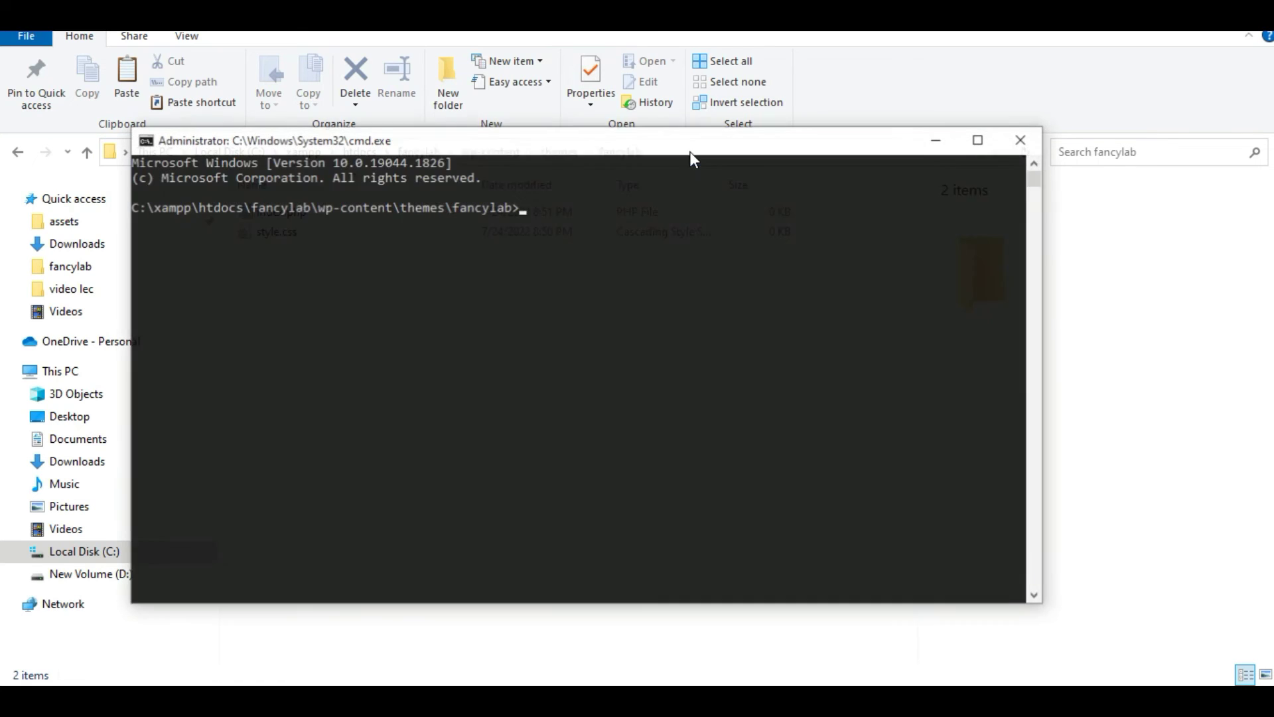
text(code)
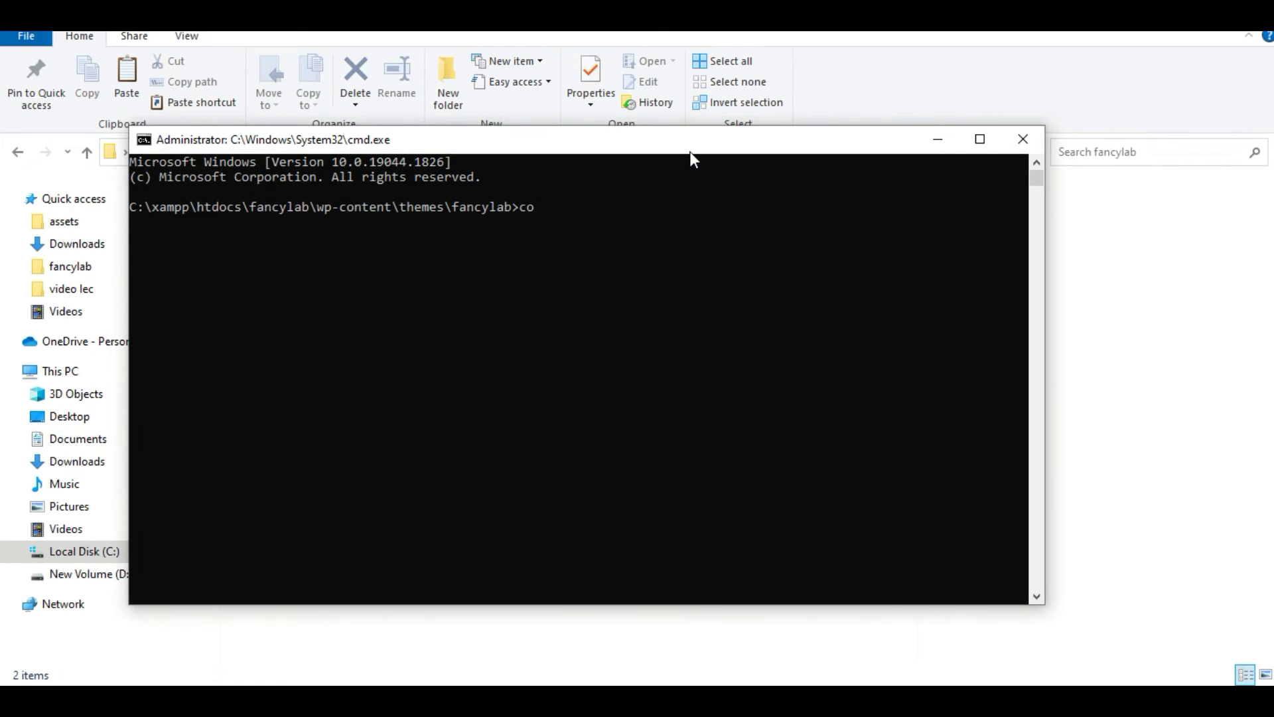
text(-insiders)
key(Return)
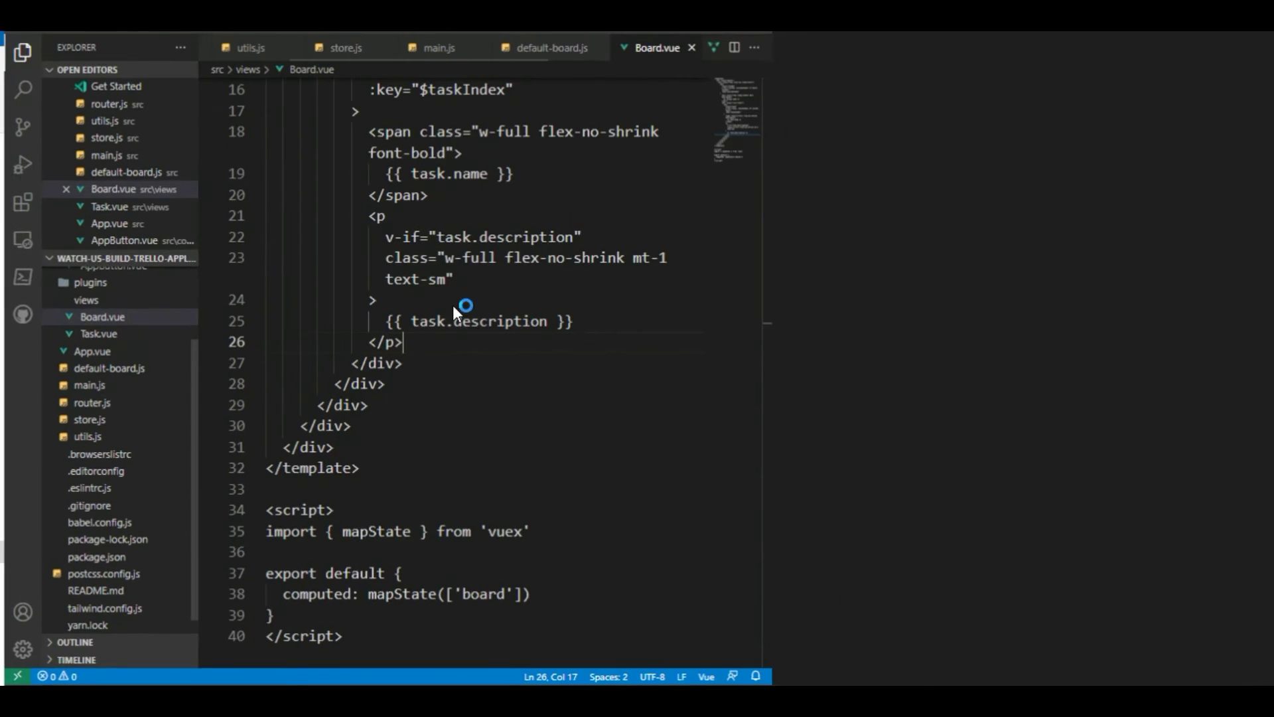
Open the folder xampp\htdocs\fancylab\wp-content\themes\fancylab as the VS Code project
click(40, 20)
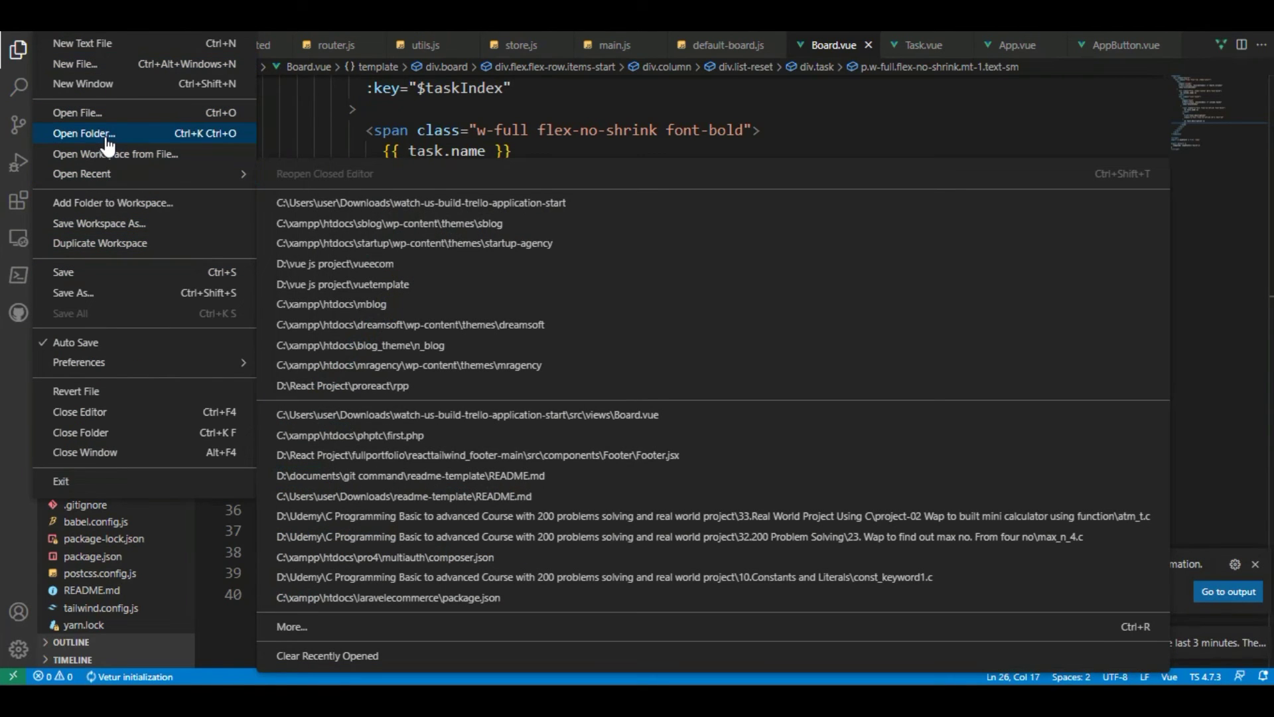
key(Escape)
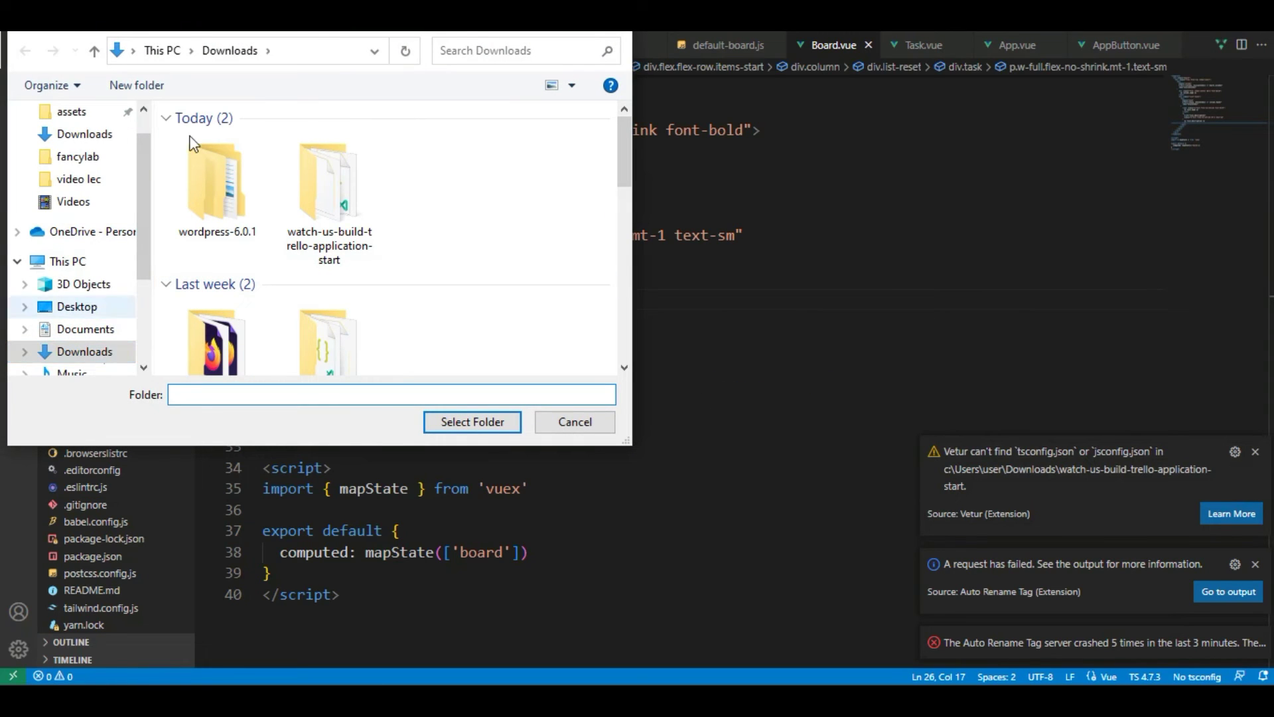
scroll(142, 277, down, 3)
click(83, 299)
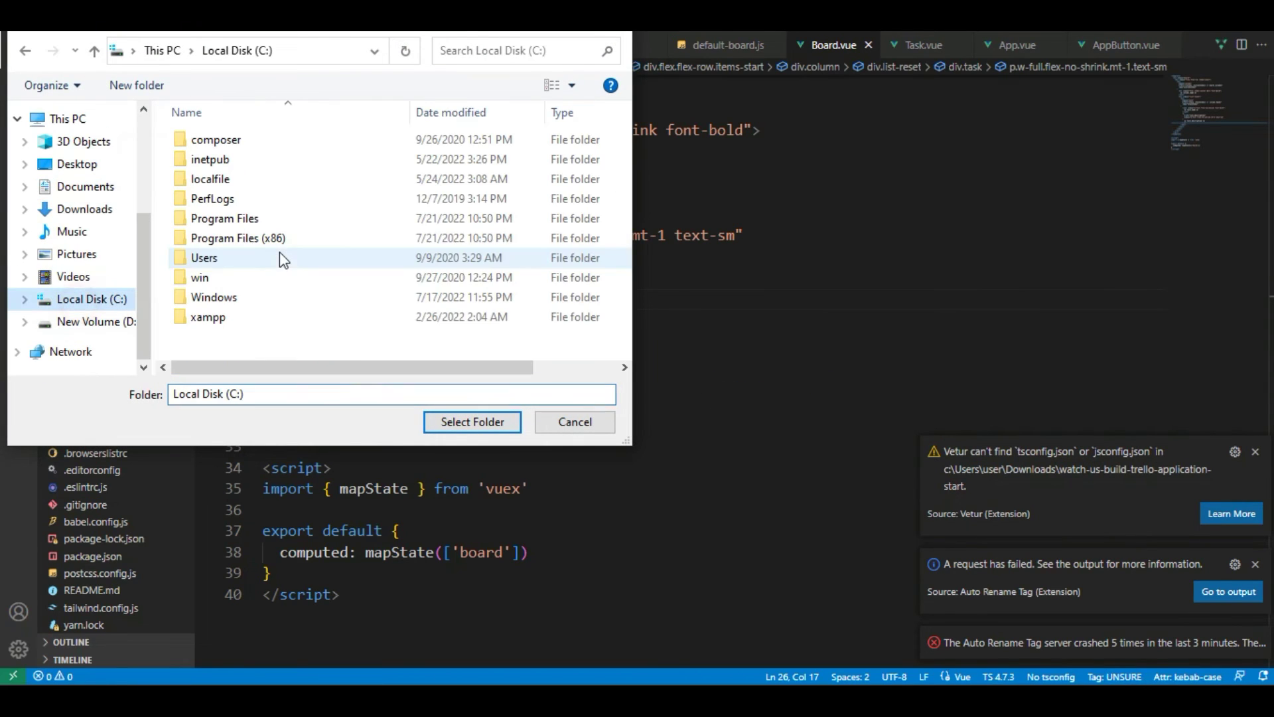
double_click(226, 317)
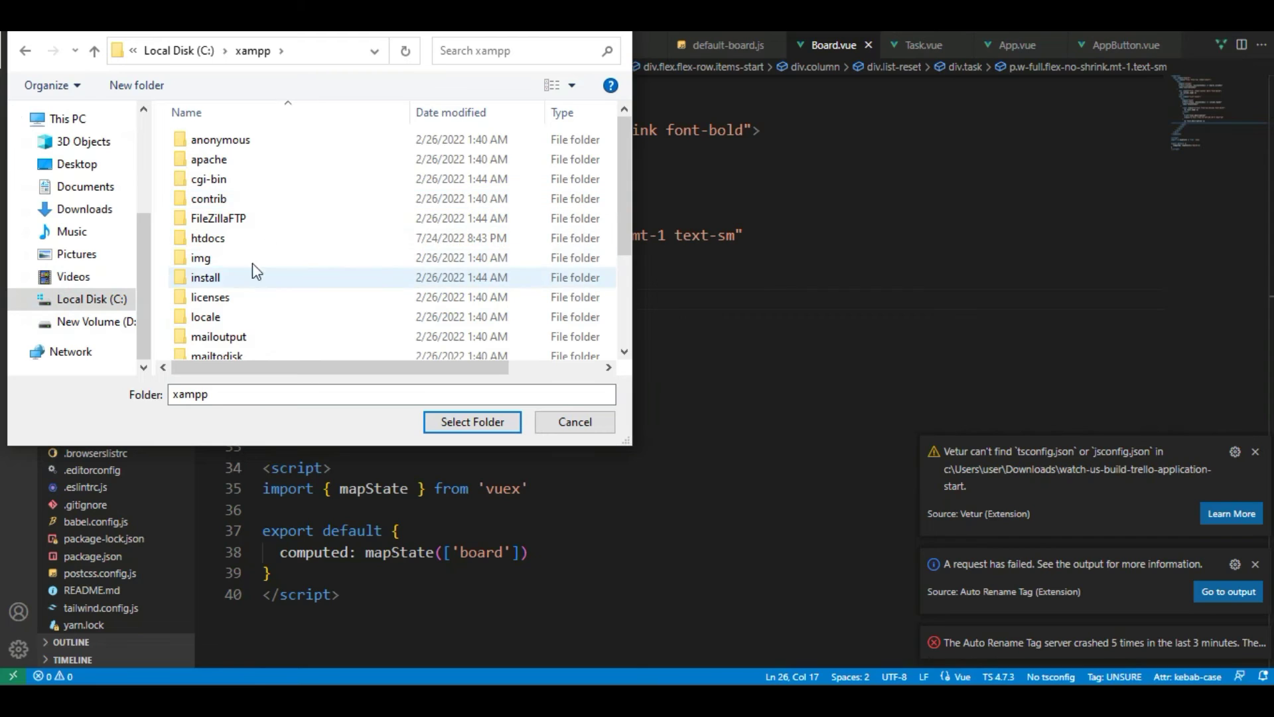
double_click(241, 242)
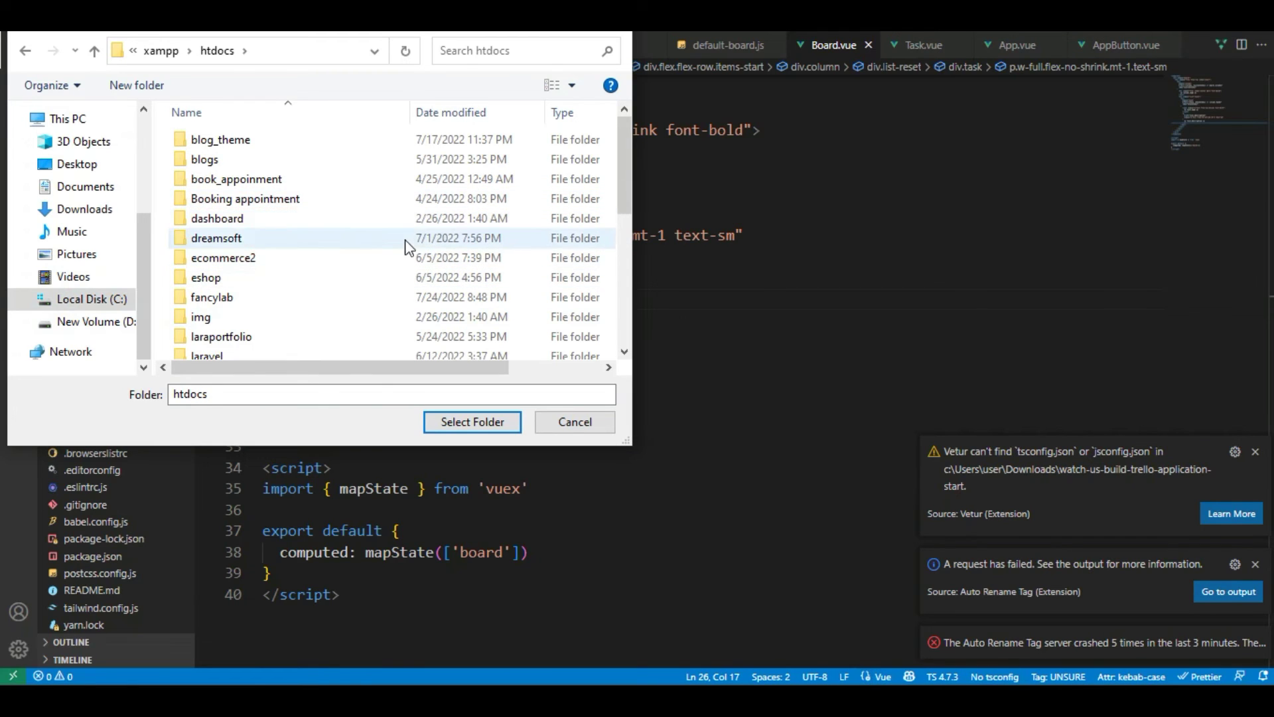
double_click(394, 299)
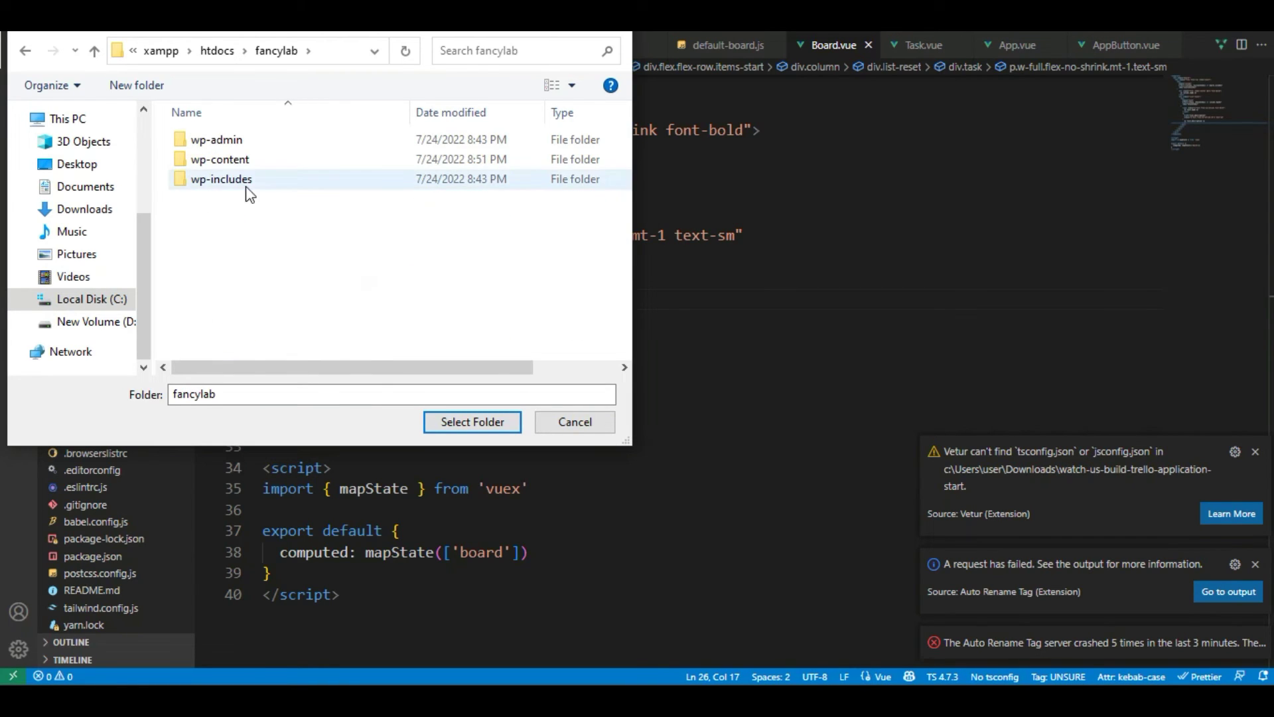
double_click(250, 162)
double_click(250, 162)
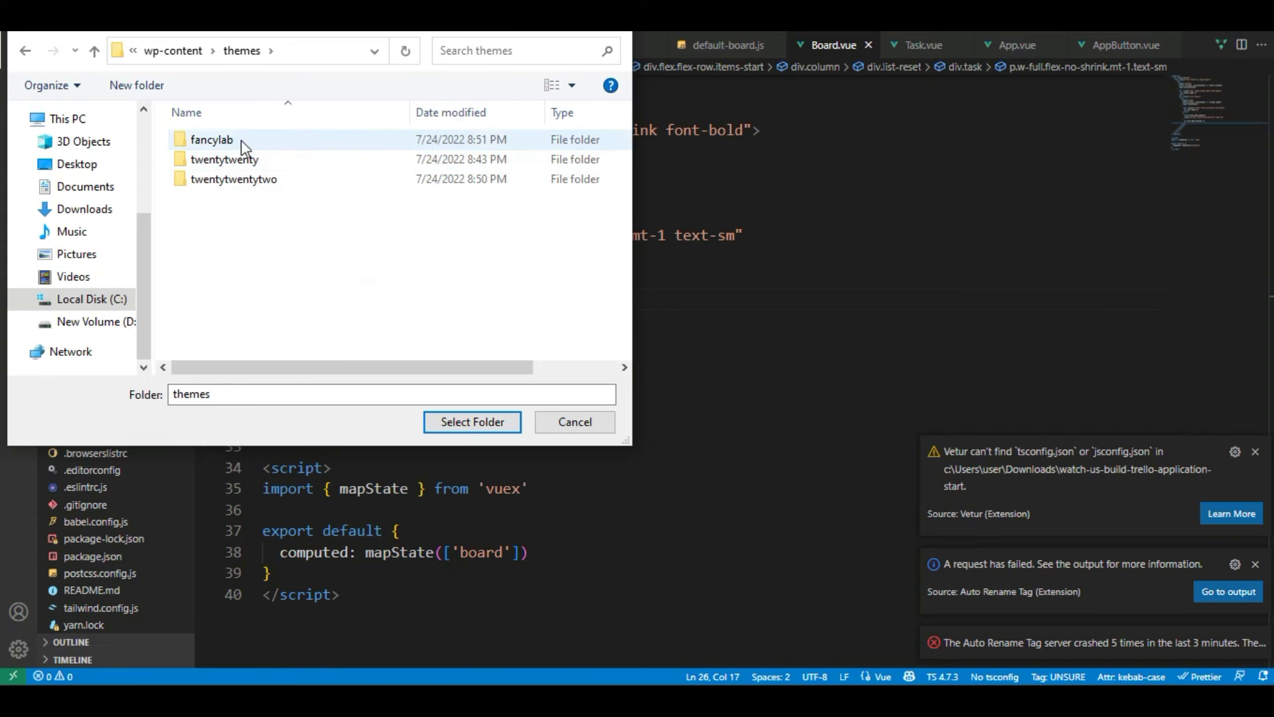
click(241, 141)
click(468, 422)
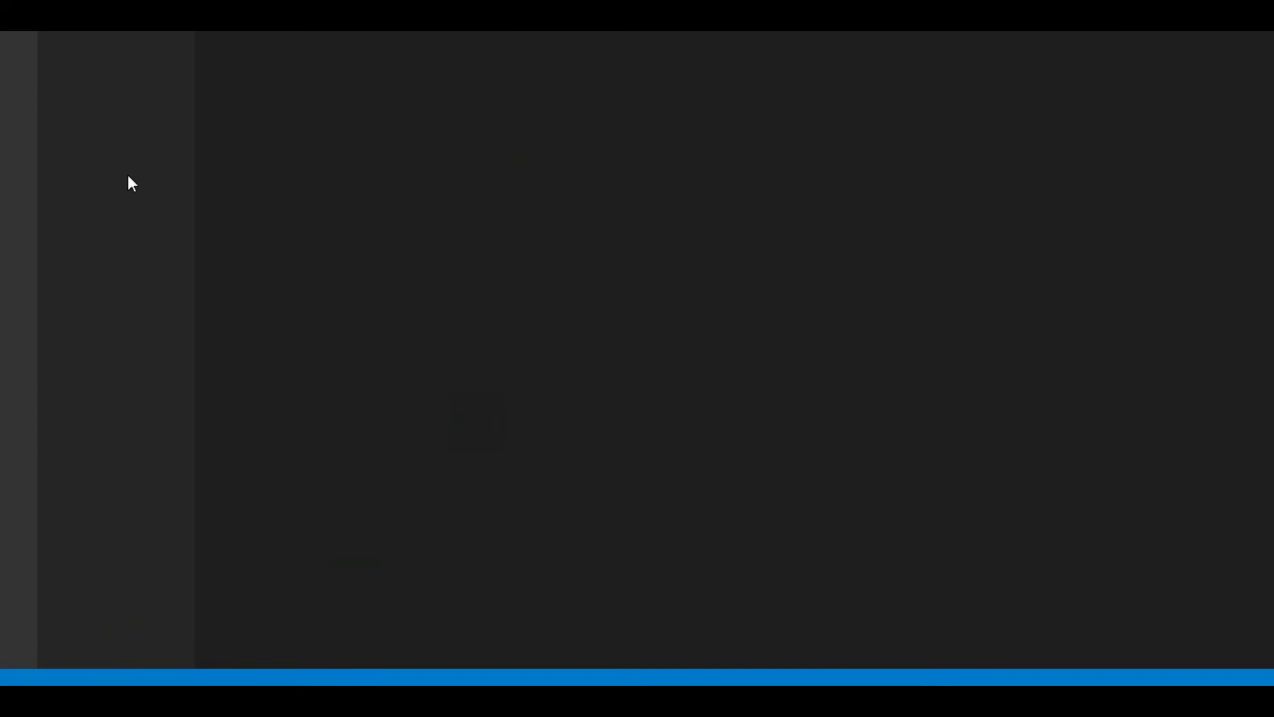
Open the empty style.css for editing, then return to the WordPress Themes page
click(93, 152)
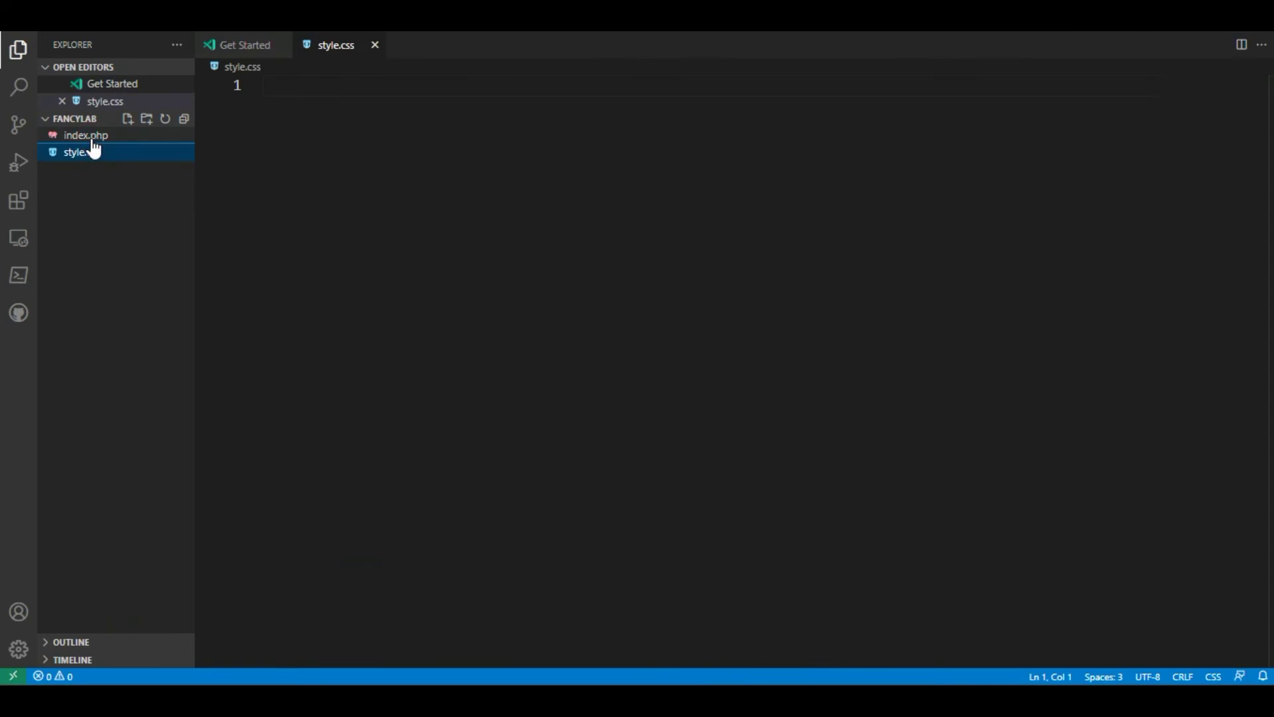
click(296, 117)
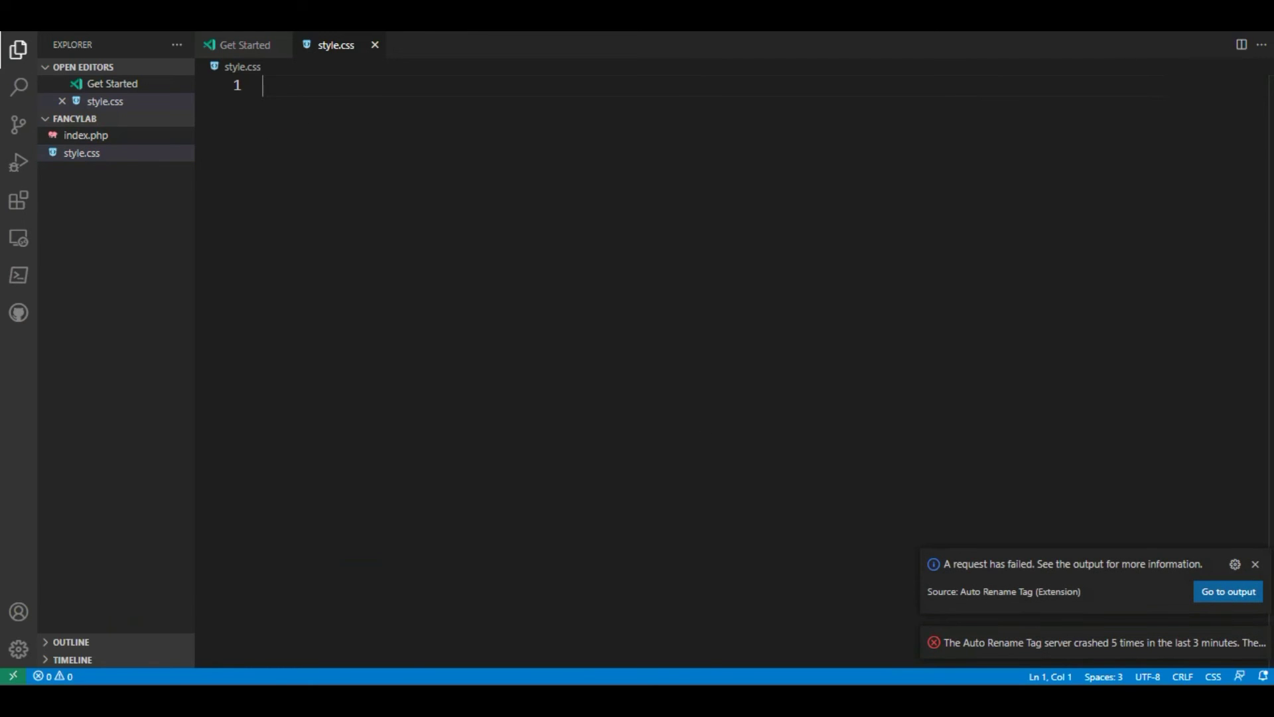
click(693, 560)
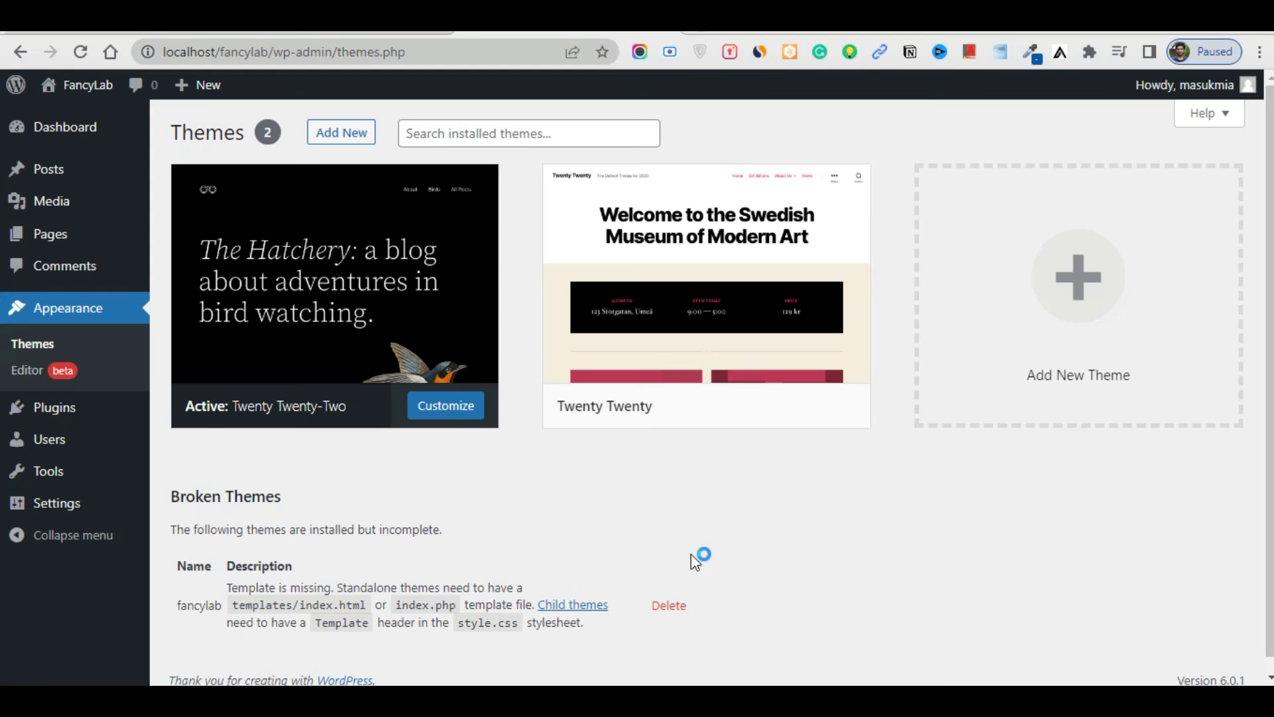
mouse_move(621, 697)
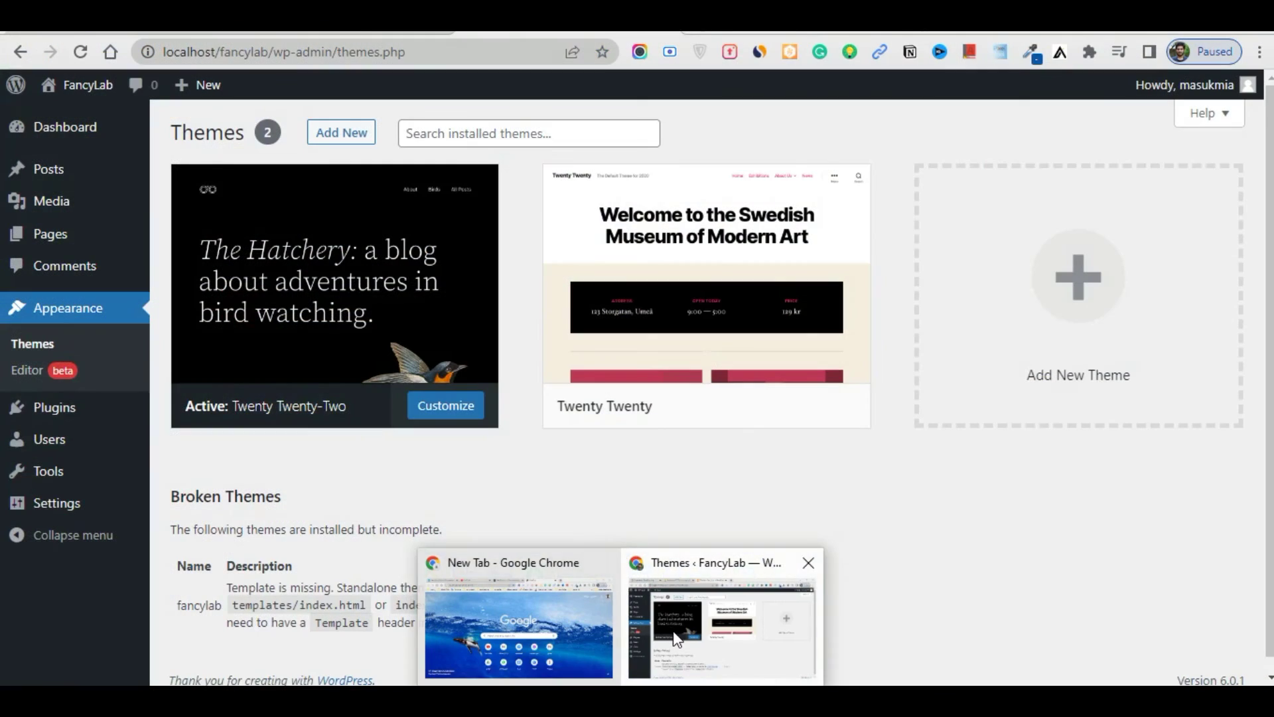
click(631, 634)
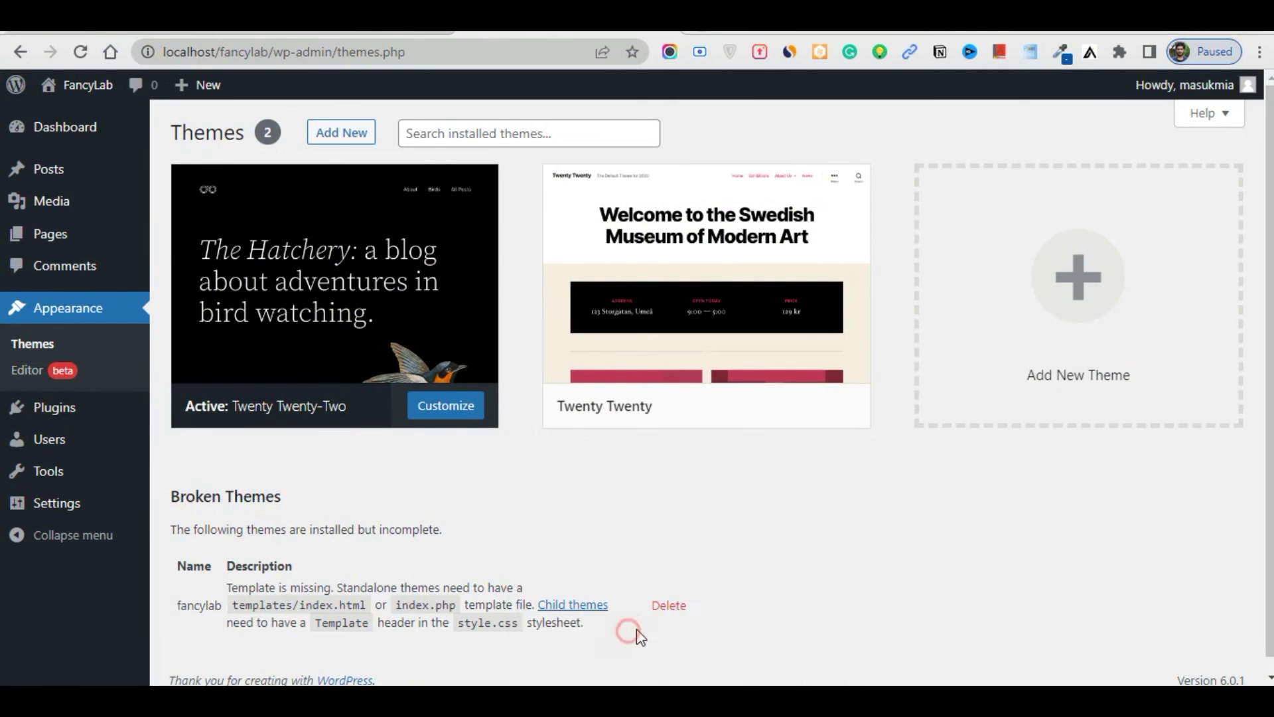
Search Google for 'stylesheet wp theme' in a new browser tab
click(706, 39)
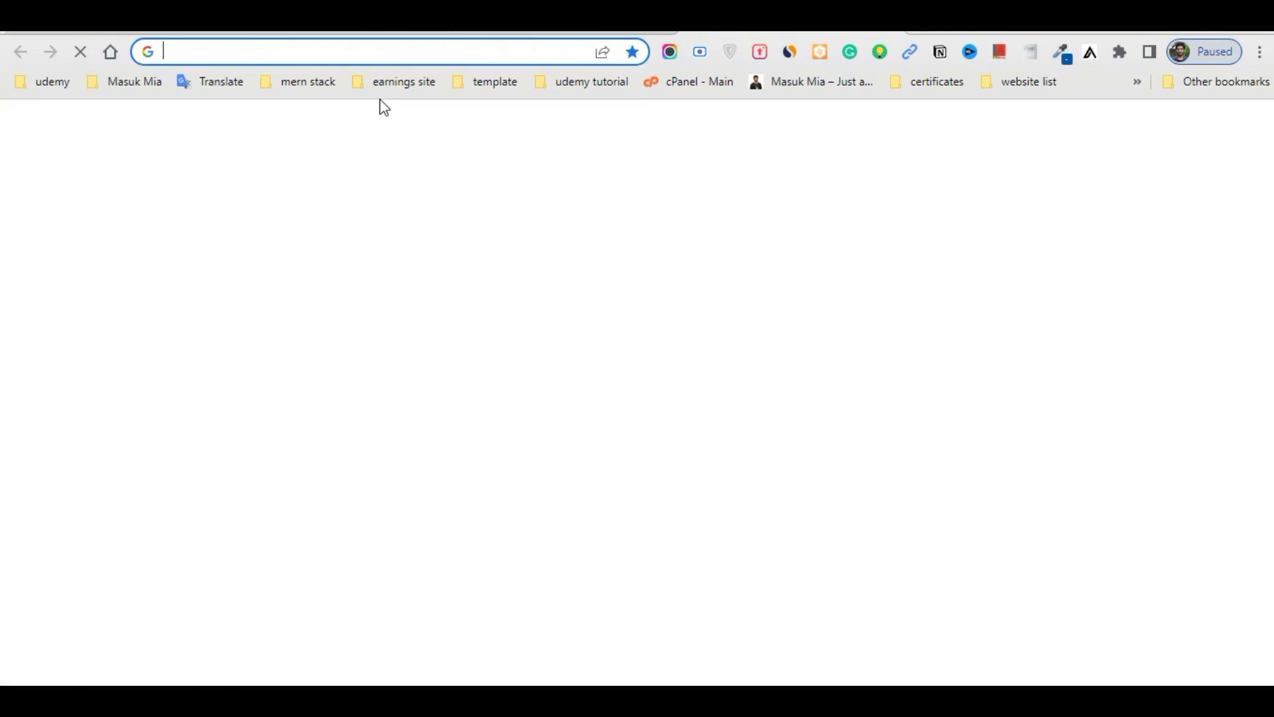
text(sty)
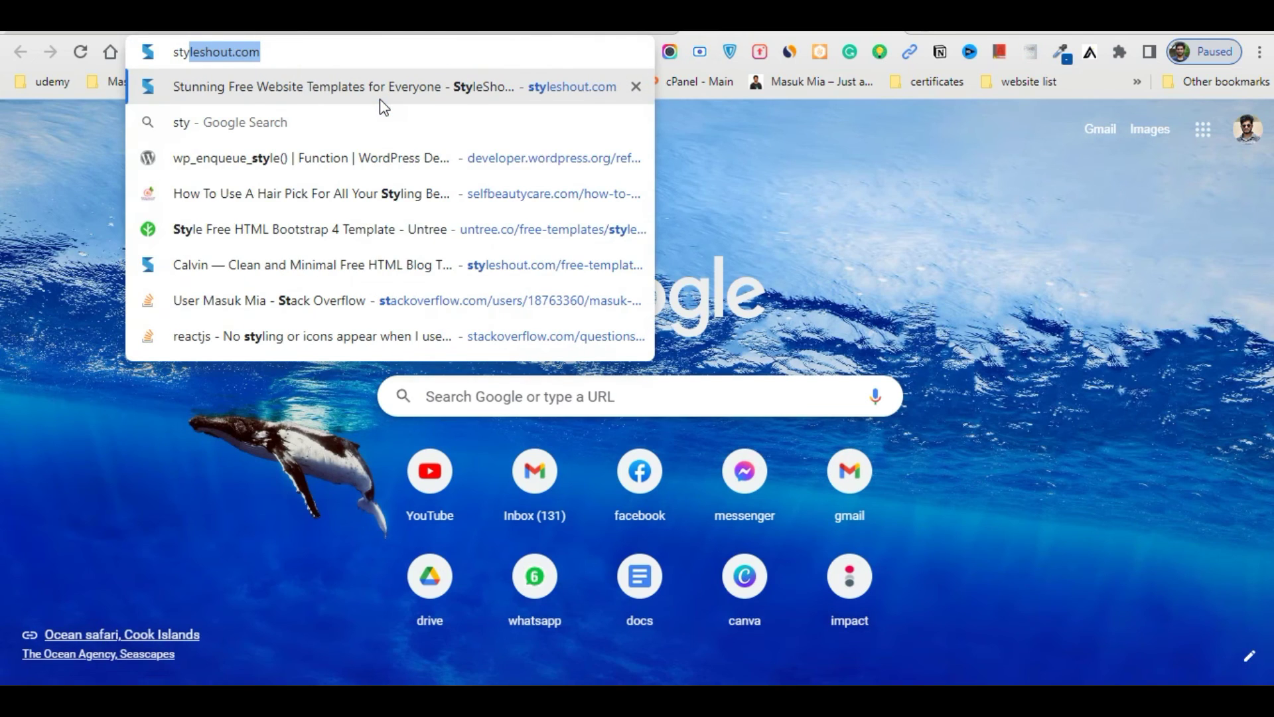
text(le)
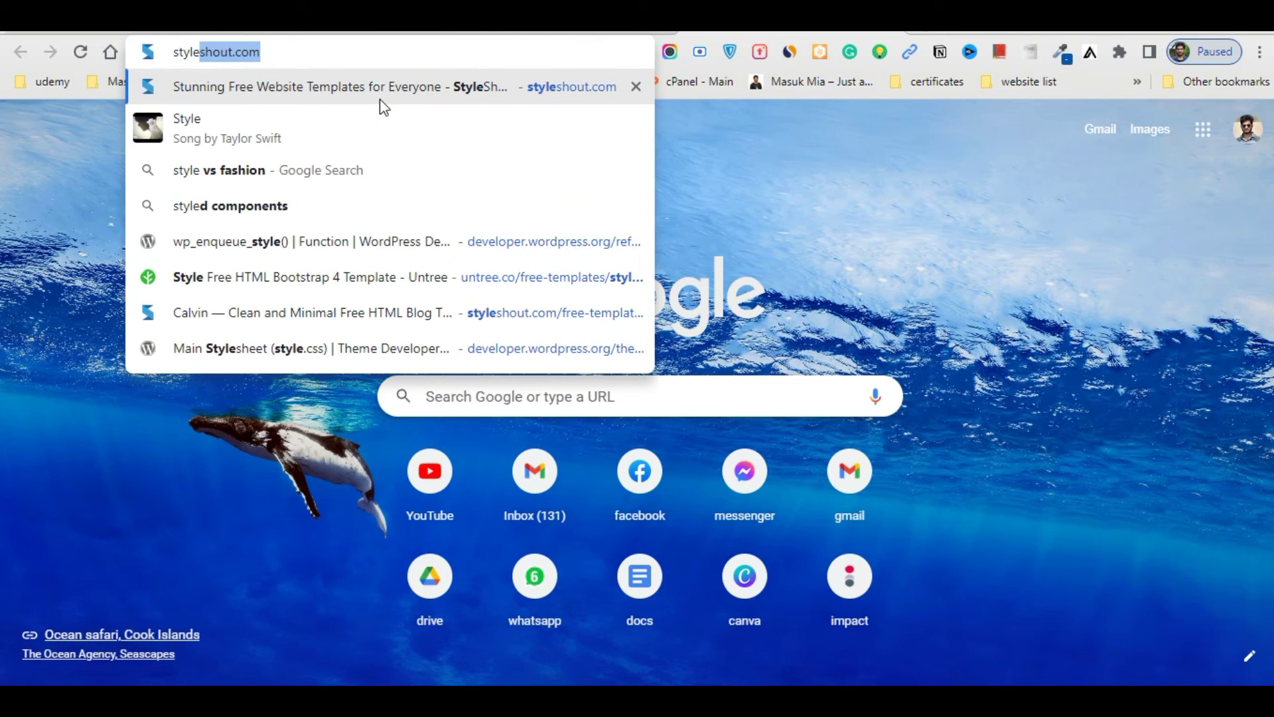
text(she)
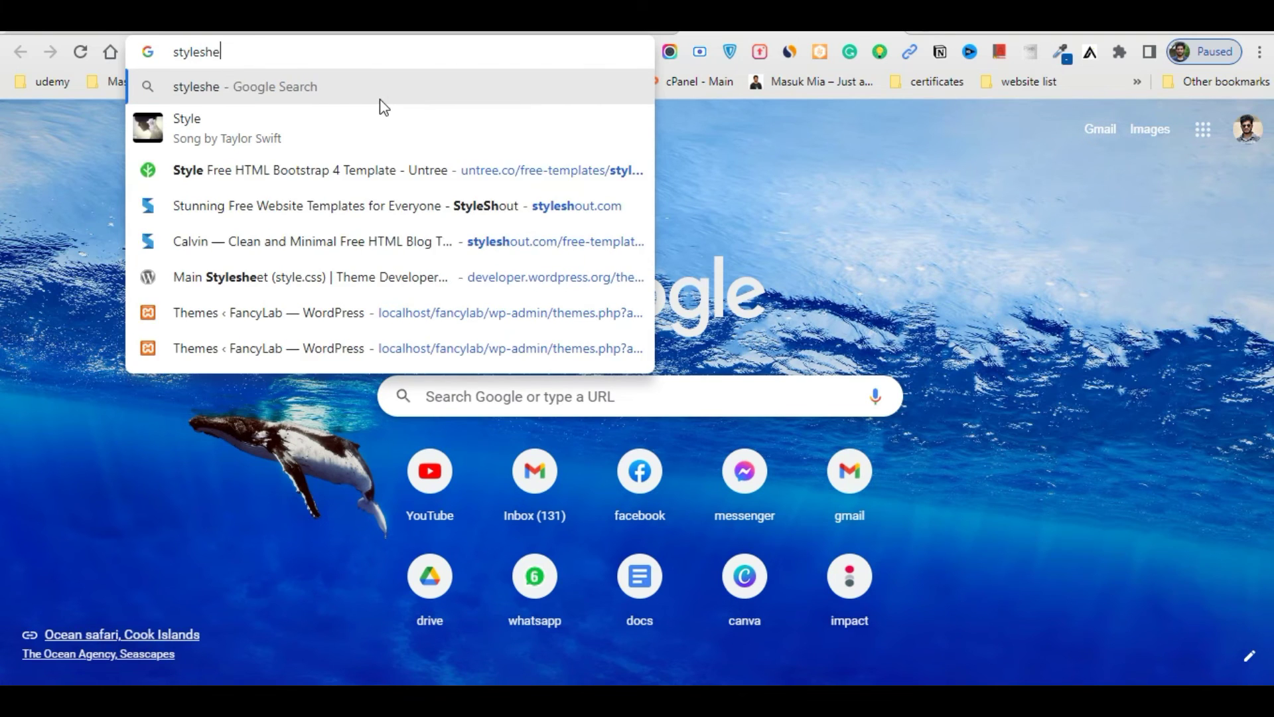
text(tt wp)
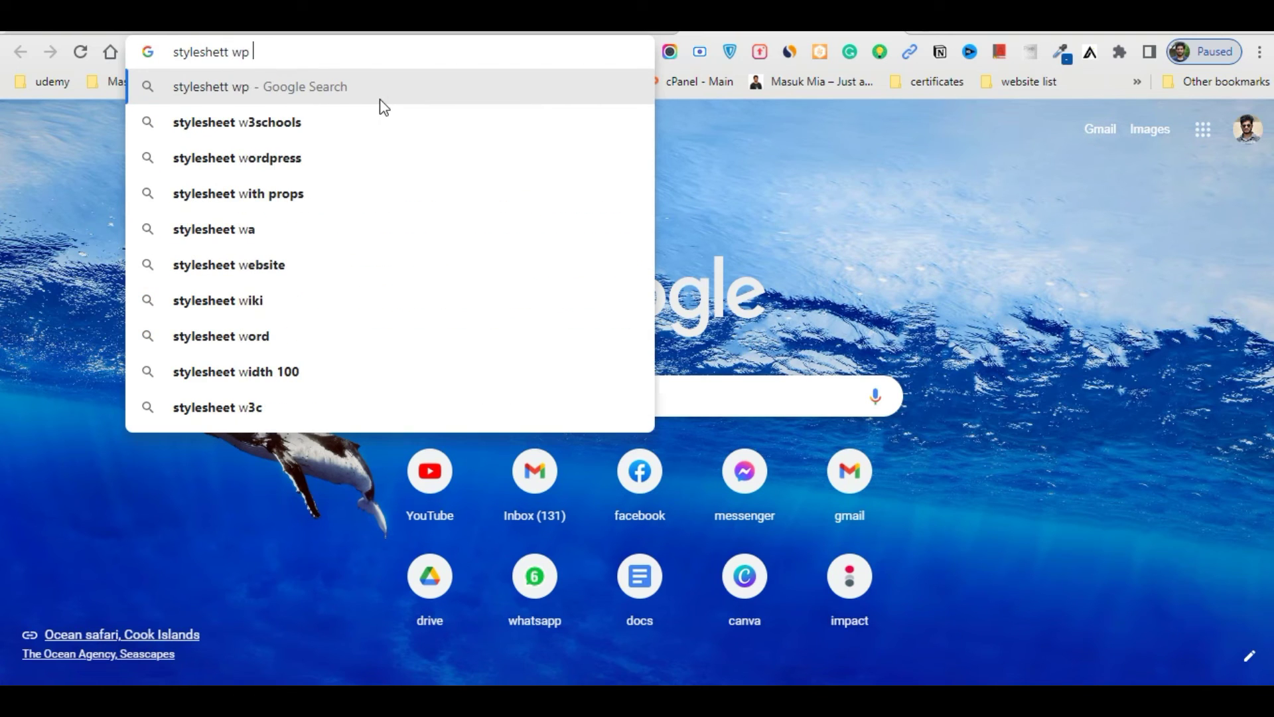
click(370, 122)
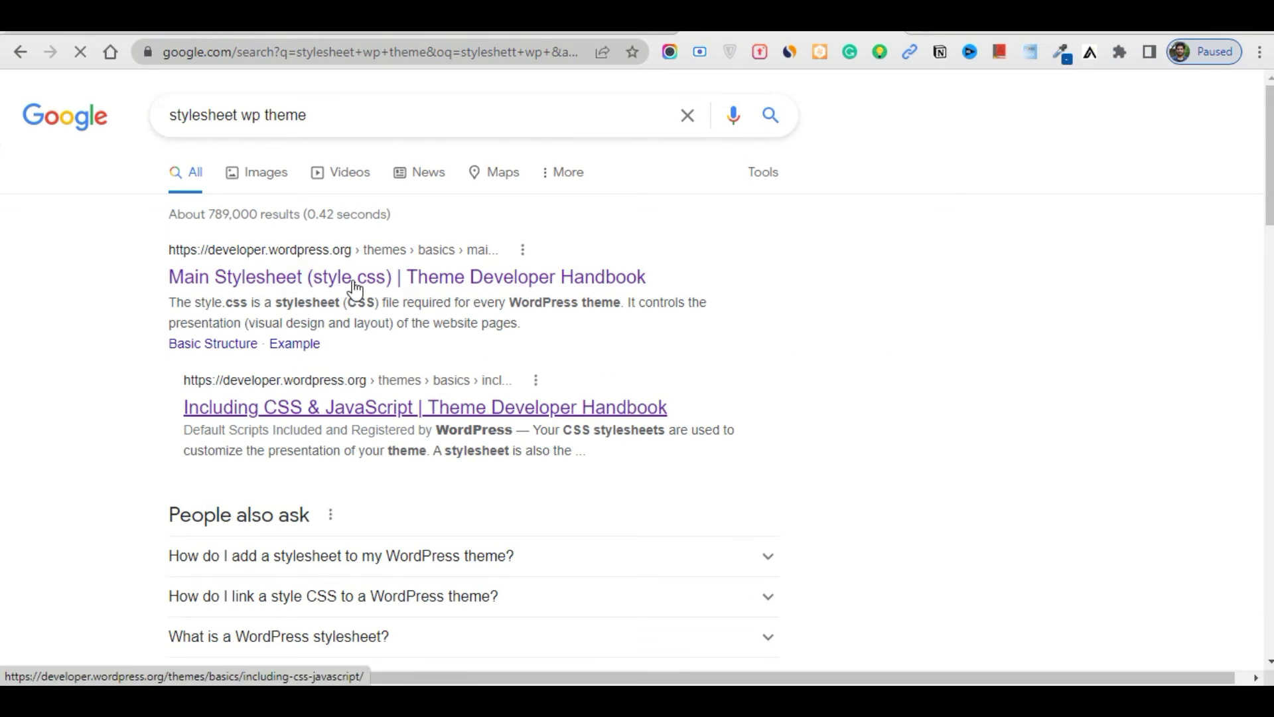
Open the Main Stylesheet handbook page, copy its example header comment, and return to style.css
click(496, 277)
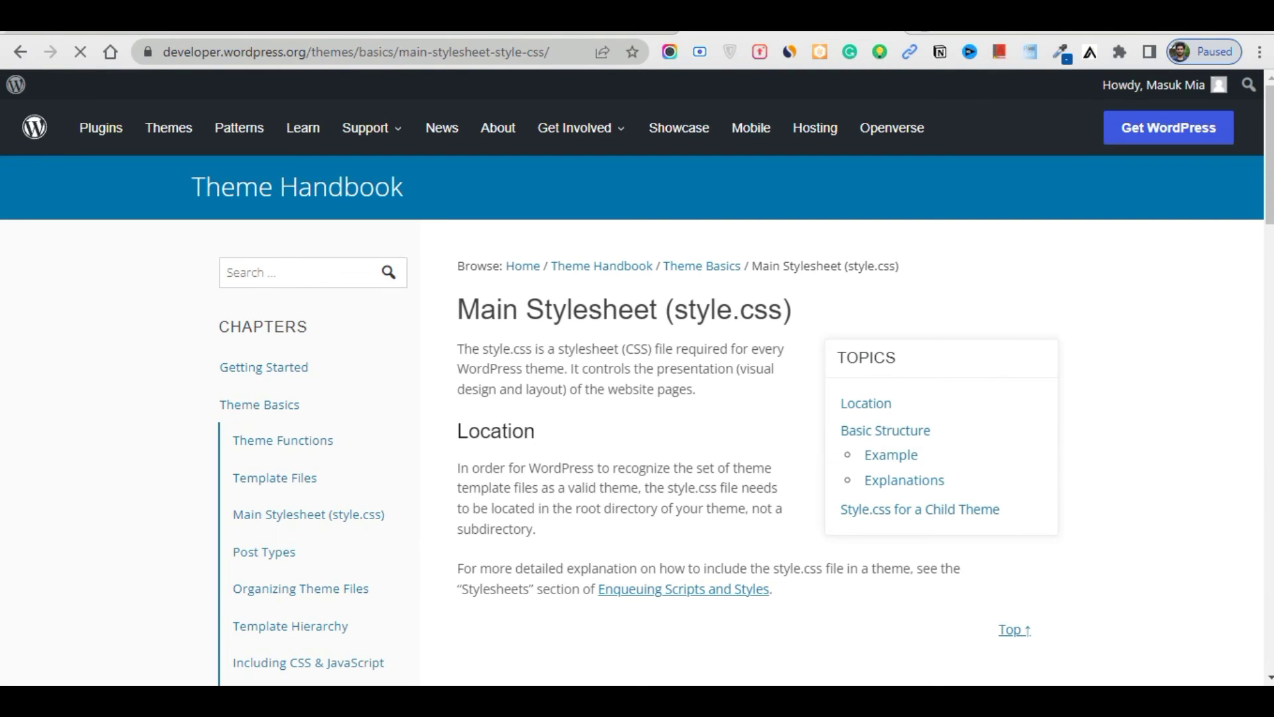
click(1005, 34)
key(ctrl+w)
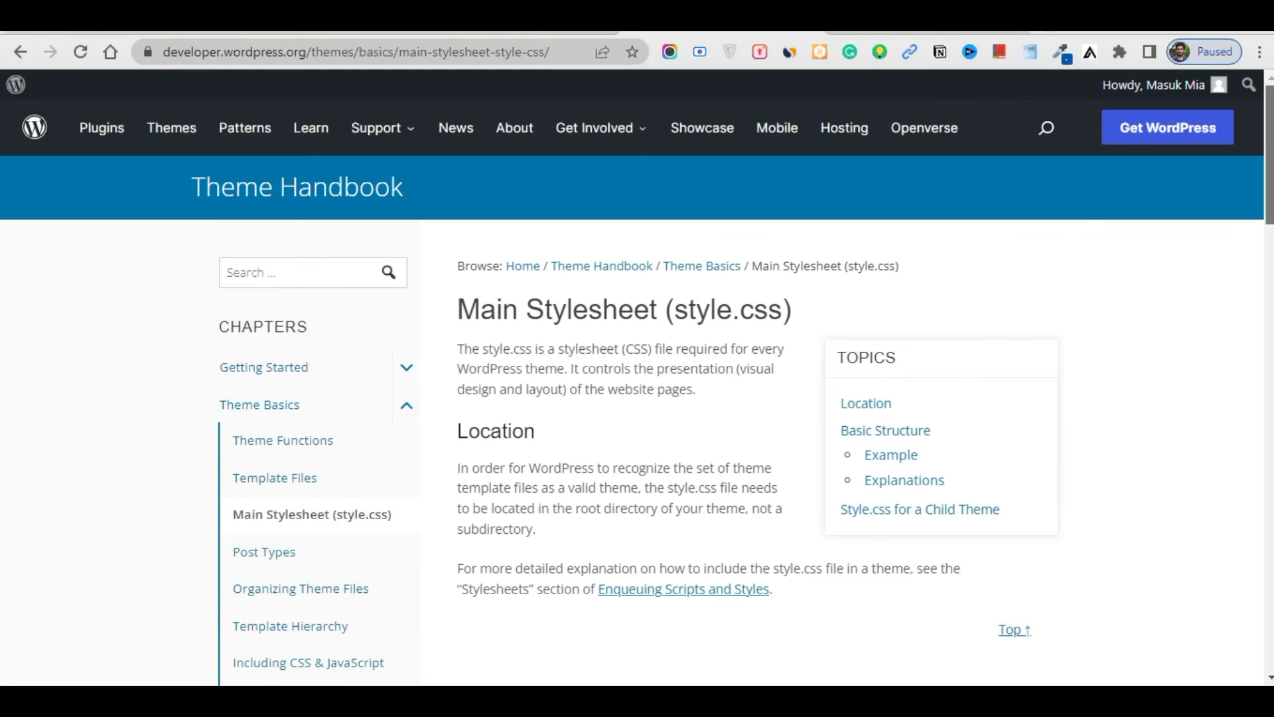
scroll(637, 418, down, 5)
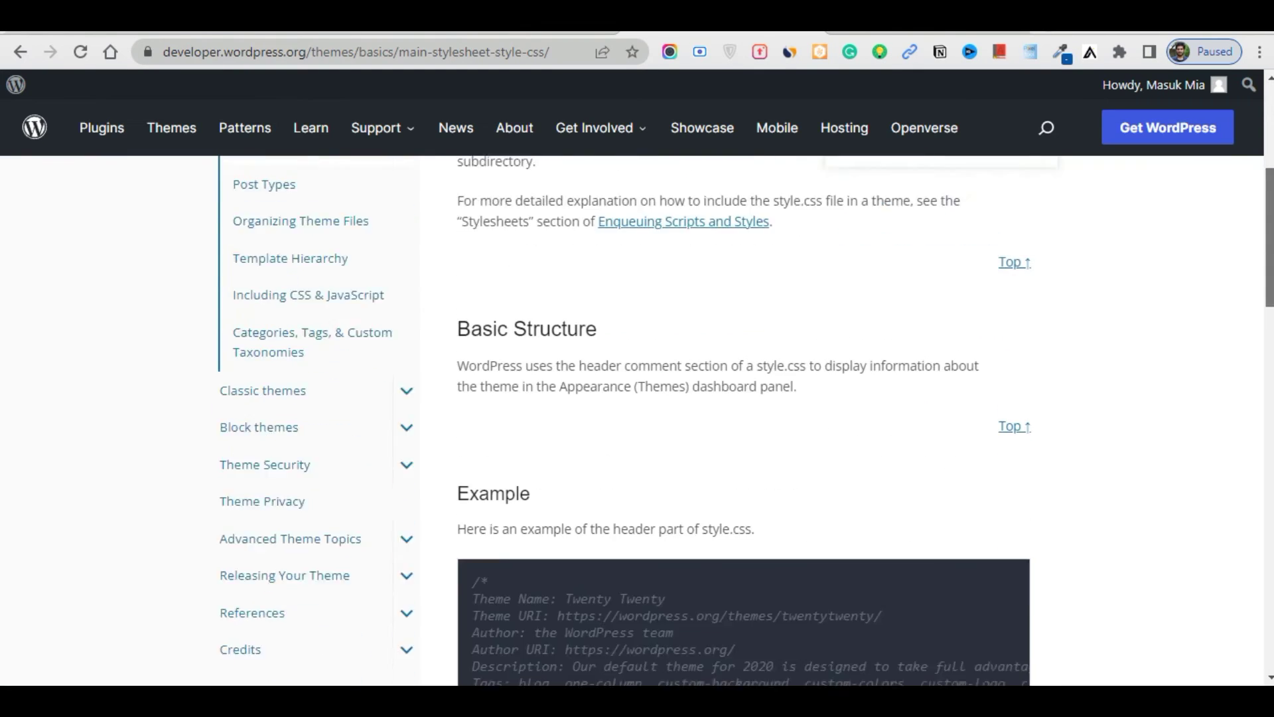
scroll(730, 458, down, 5)
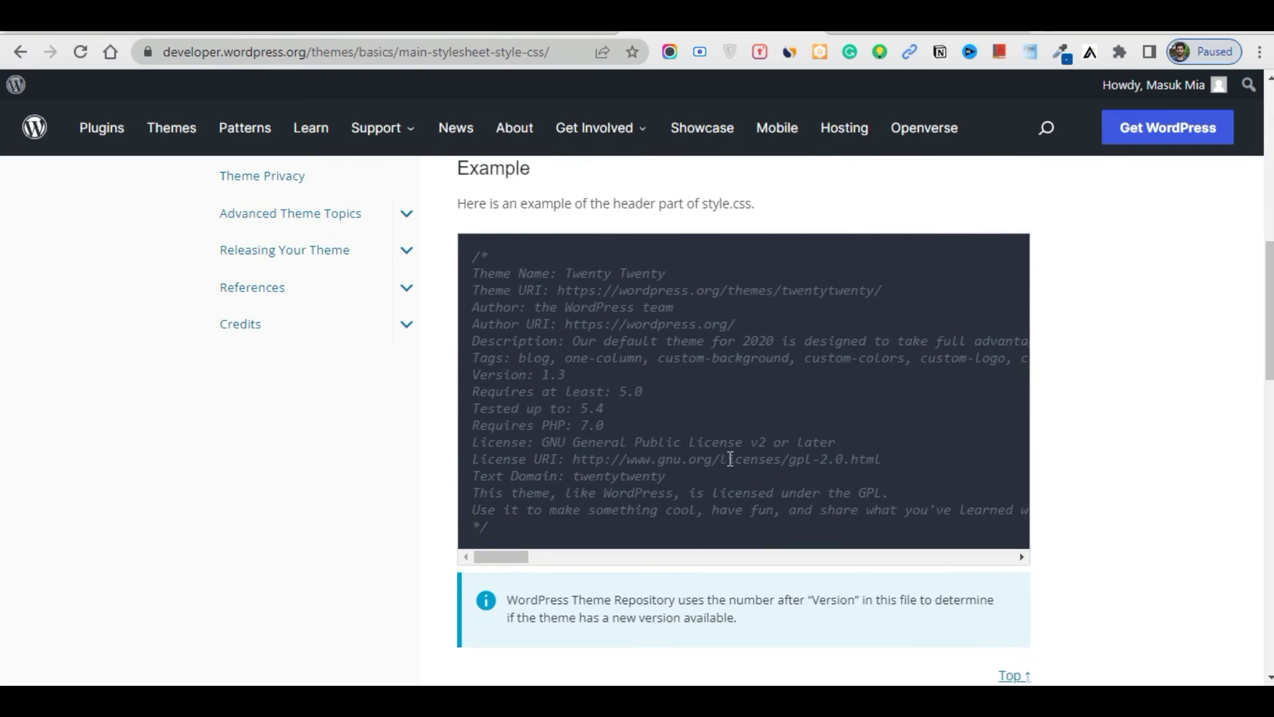
drag(497, 531, 460, 258)
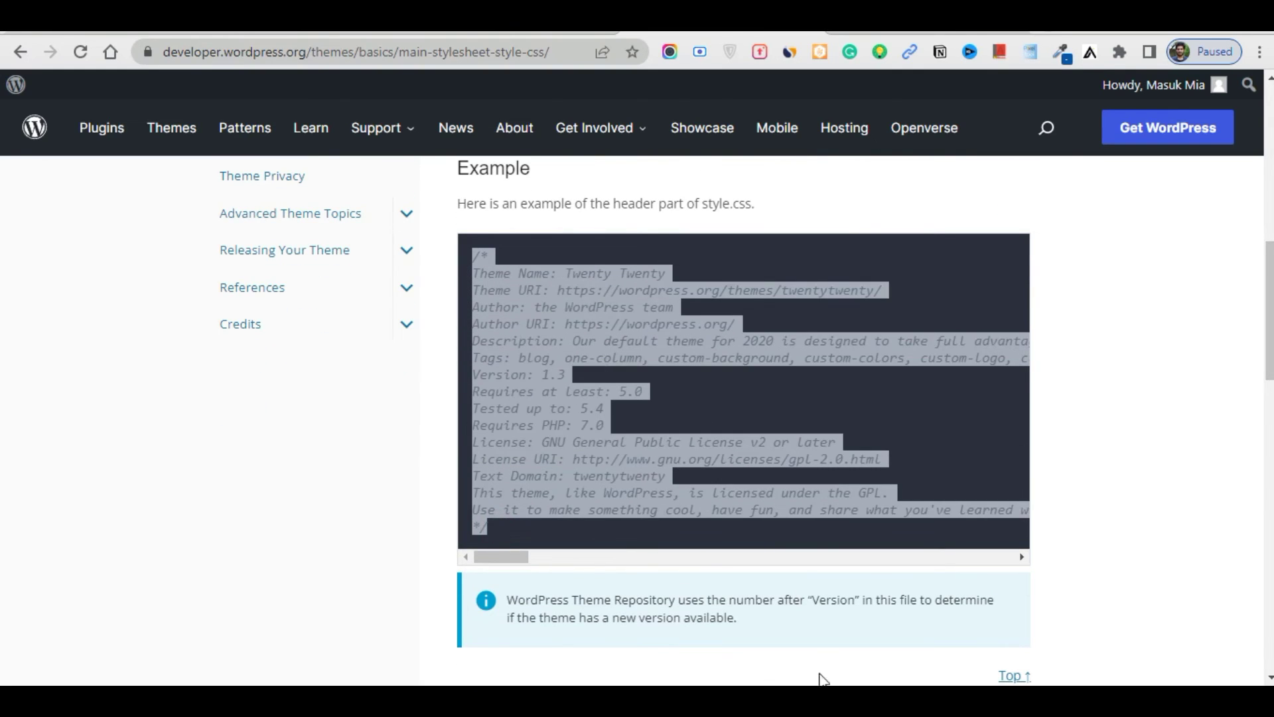
key(alt+Tab)
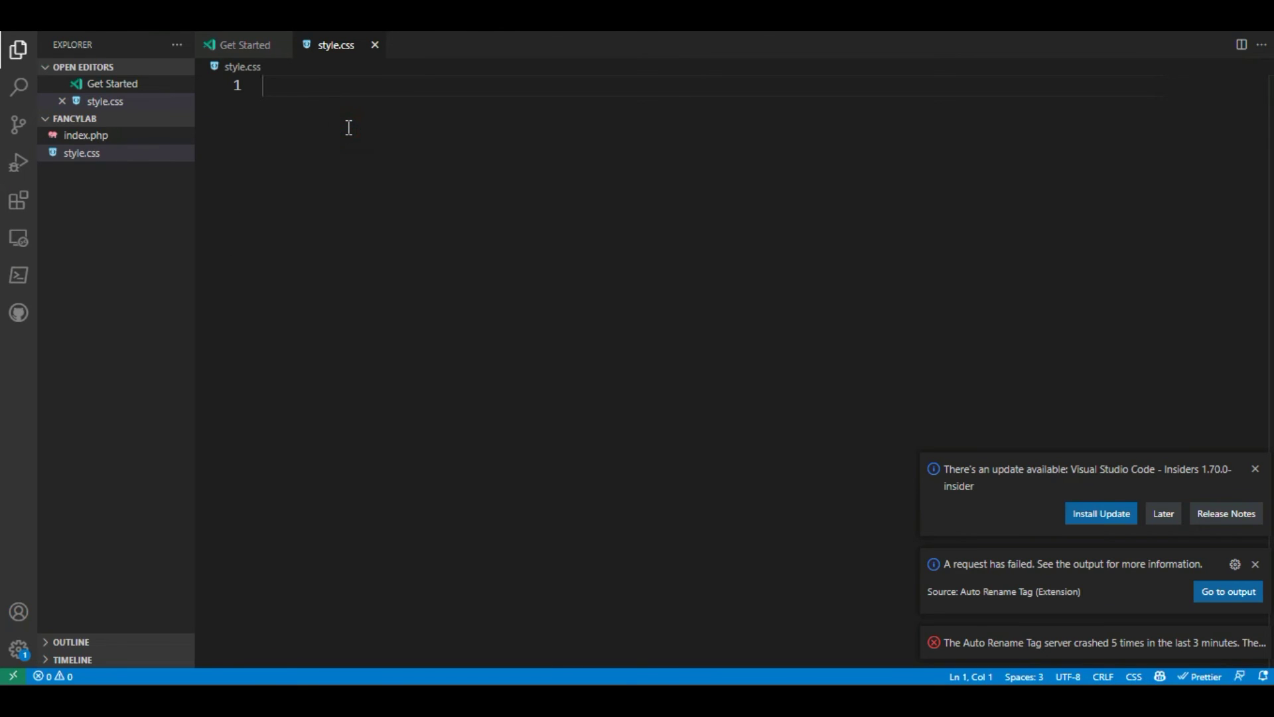
Paste the header comment into style.css, renaming the theme to fancylab and updating the Theme URI
text(/* Theme Name: Twenty Twenty Theme URI: https://wordpress.org/themes/twentytwenty/ Author: the WordPress team Author URI: https://wordpress.org/ Description: Our default theme for 2020 is designed to take full advantage of the flexibility of the block editor. Organizations and businesses have the ability to create dynamic landing pages with endless layouts using the group and column blocks. The centered content column and fine-tuned typography also makes it perfect for traditional blogs. Complete editor styles give you a good idea of what your content will look like, even before you publish. You can give your site a personal touch by changing the background colors and the accent color in the Customizer. The colors of all elements on your site are automatically calculated based on the colors you pick, ensuring a high, accessible color contrast for your visitors. Tags: blog, one-column, custom-background, custom-colors, custom-logo, custom-menu, editor-style, featured-images, footer-widgets, full-width-template, rtl-language-support, sticky-post, theme-options, threaded-comments, translation-ready, block-styles, wide-blocks, accessibility-ready Version: 1.3 Requires at least: 5.0 Tested up to: 5.4 Requires PHP: 7.0 License: GNU General Public License v2 or later License URI: http://www.gnu.org/licenses/gpl-2.0.html Text Domain: twentytwenty This theme, like WordPress, is licensed under the GPL. Use it to make something cool, have fun, and share what you've learned with others. */)
drag(478, 107, 368, 108)
text(fanc)
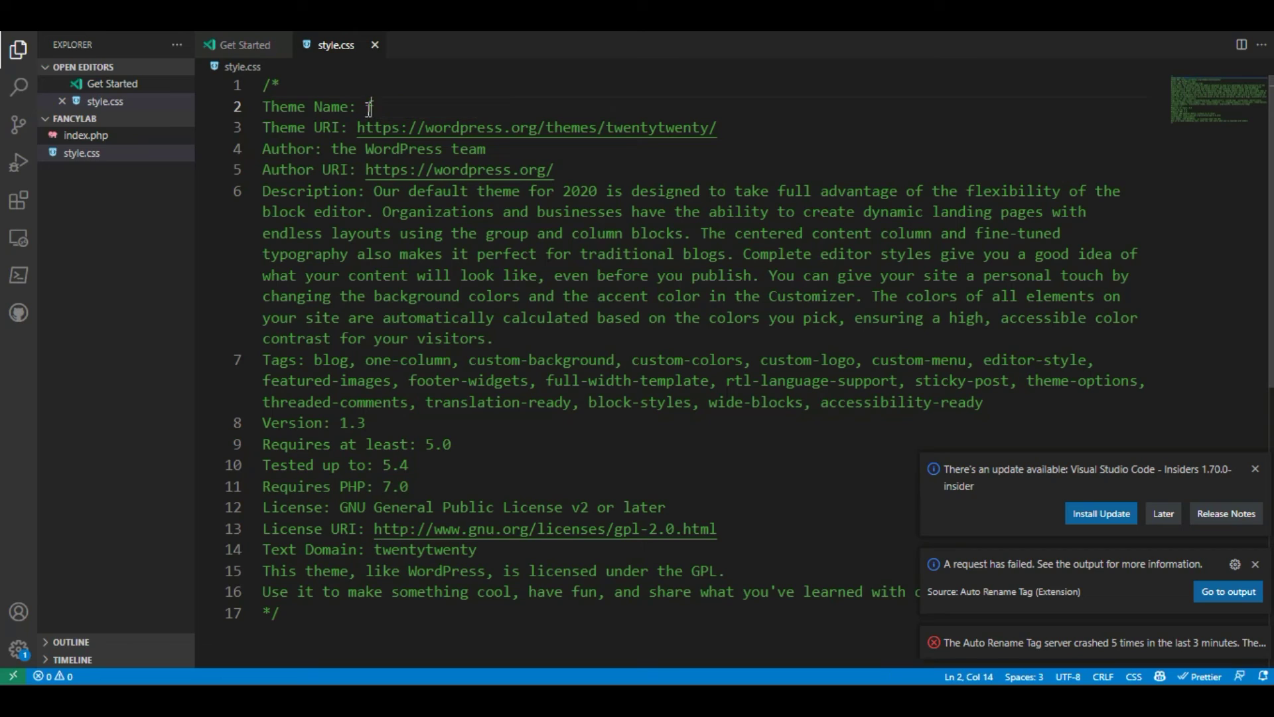
text(ylab)
drag(708, 127, 608, 128)
text(masukmia)
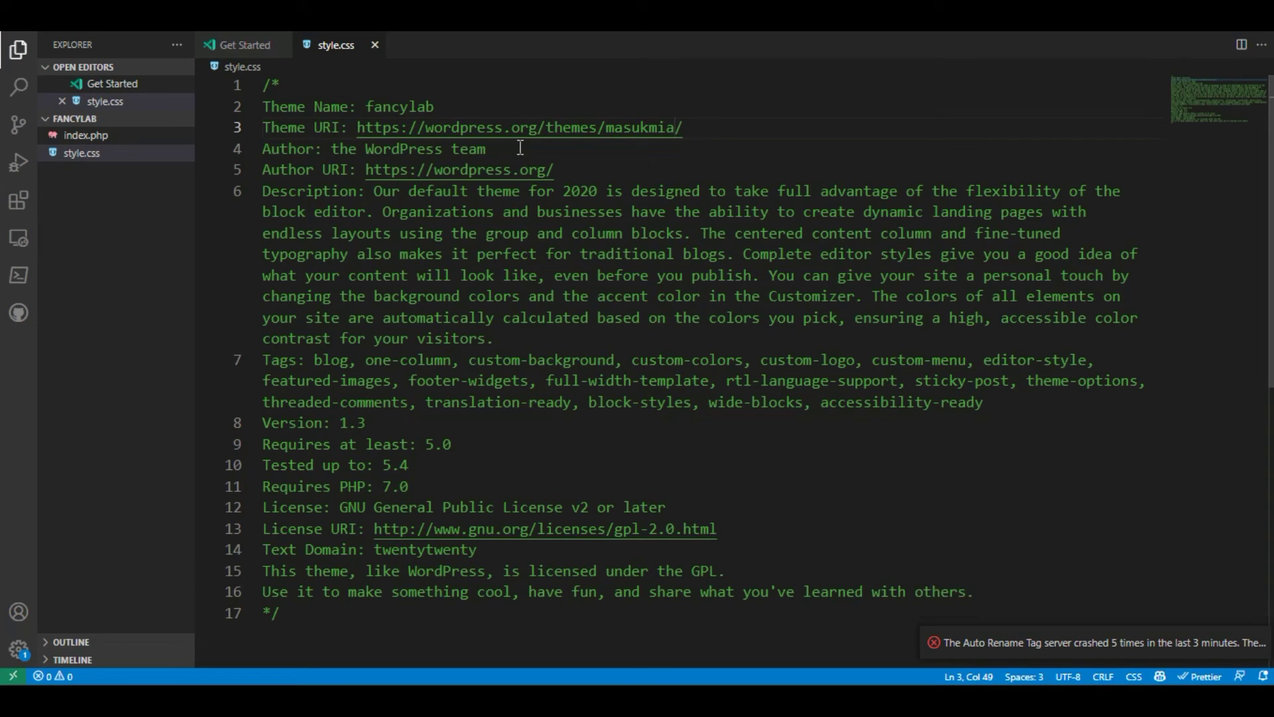
Replace Author and Author URI with the author's name and website, and change the description year to 2022
drag(487, 150, 343, 156)
text(masukmia)
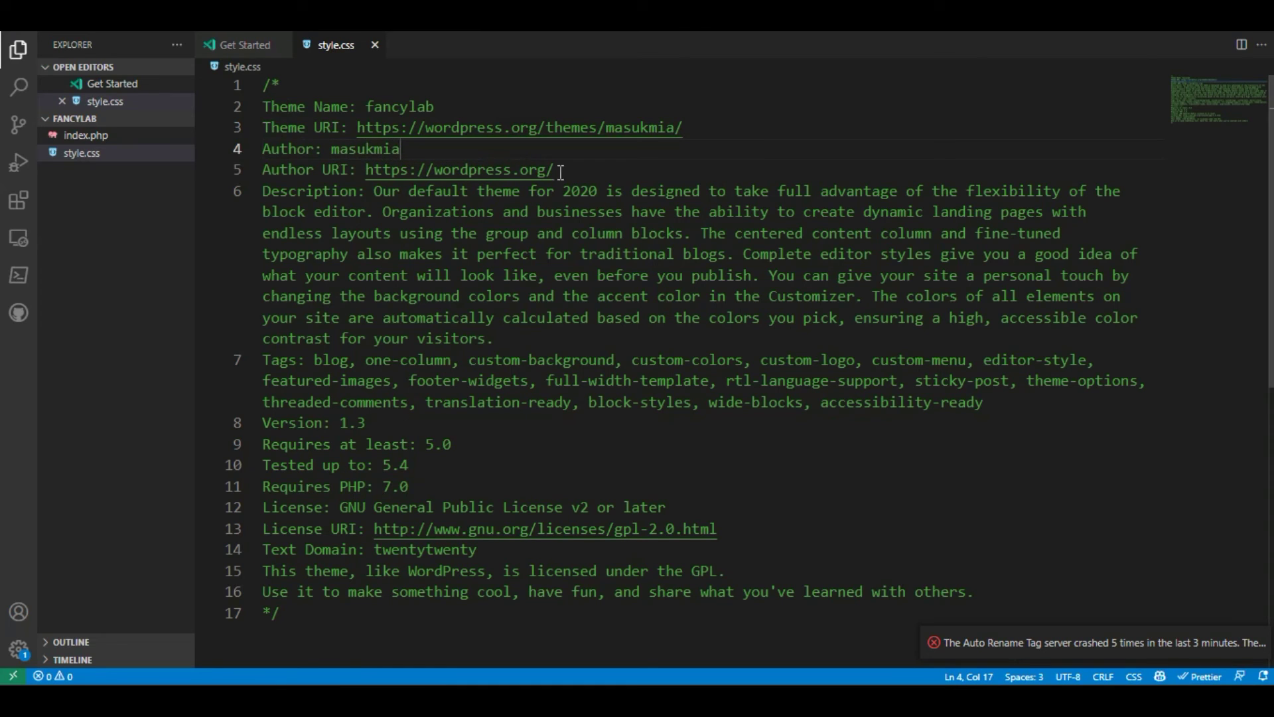
drag(546, 170, 434, 177)
text(masukmia.)
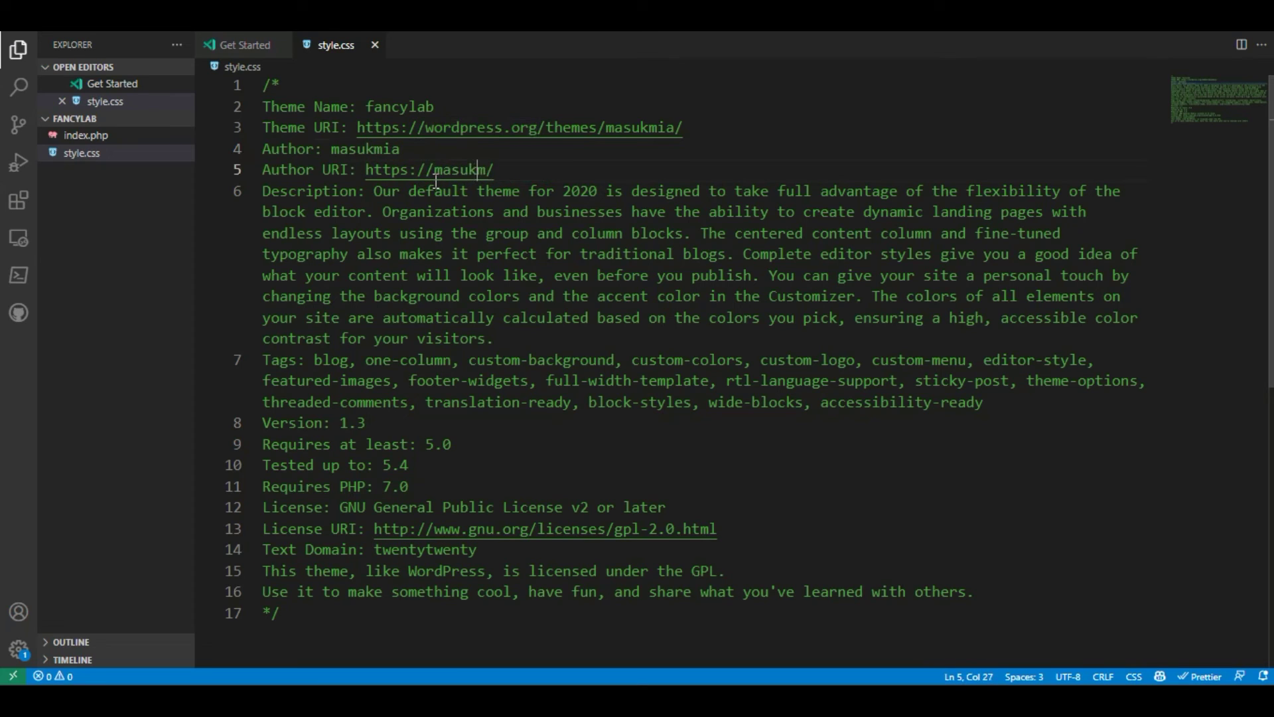
text(com)
click(598, 192)
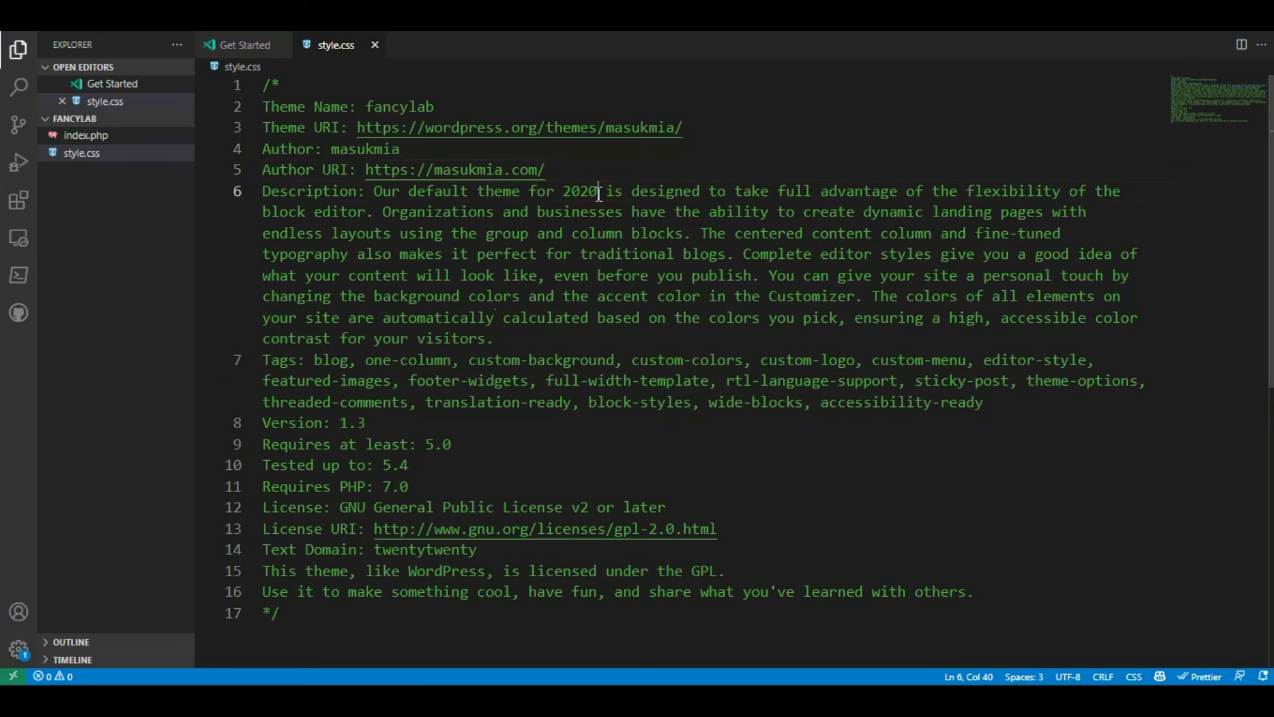
key(BackSpace)
text(2)
click(501, 344)
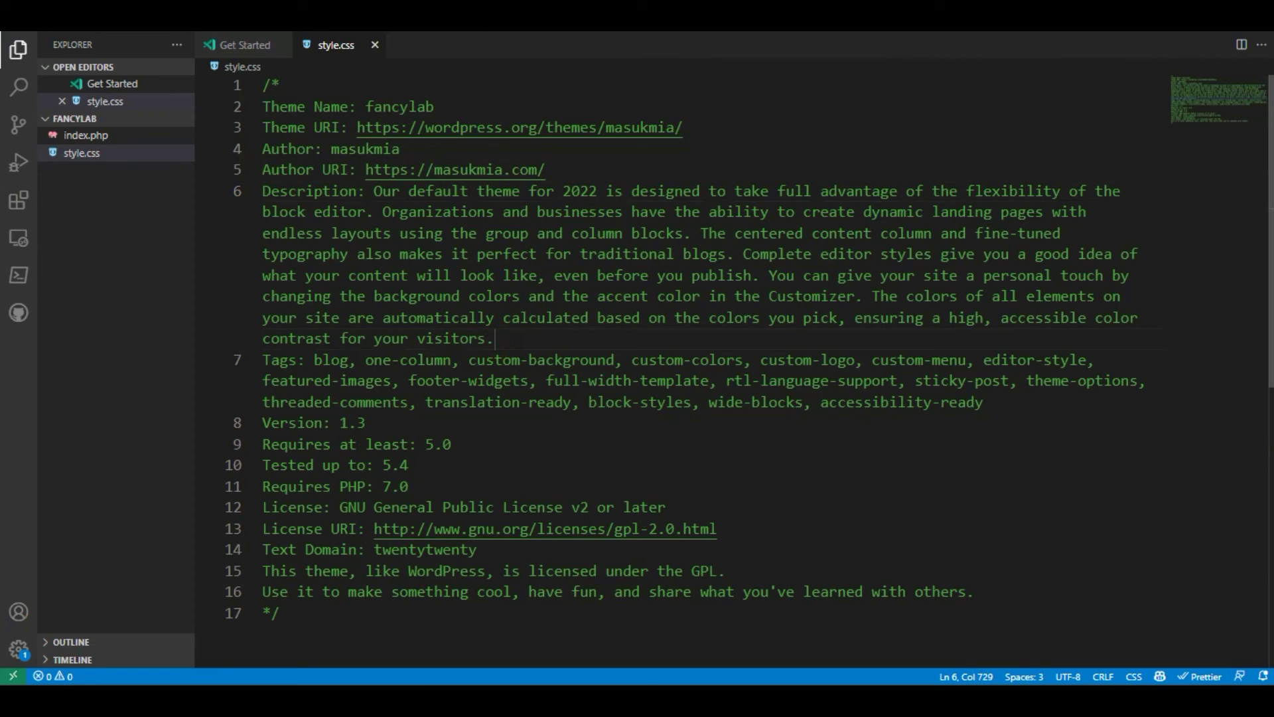
scroll(601, 307, down, 1)
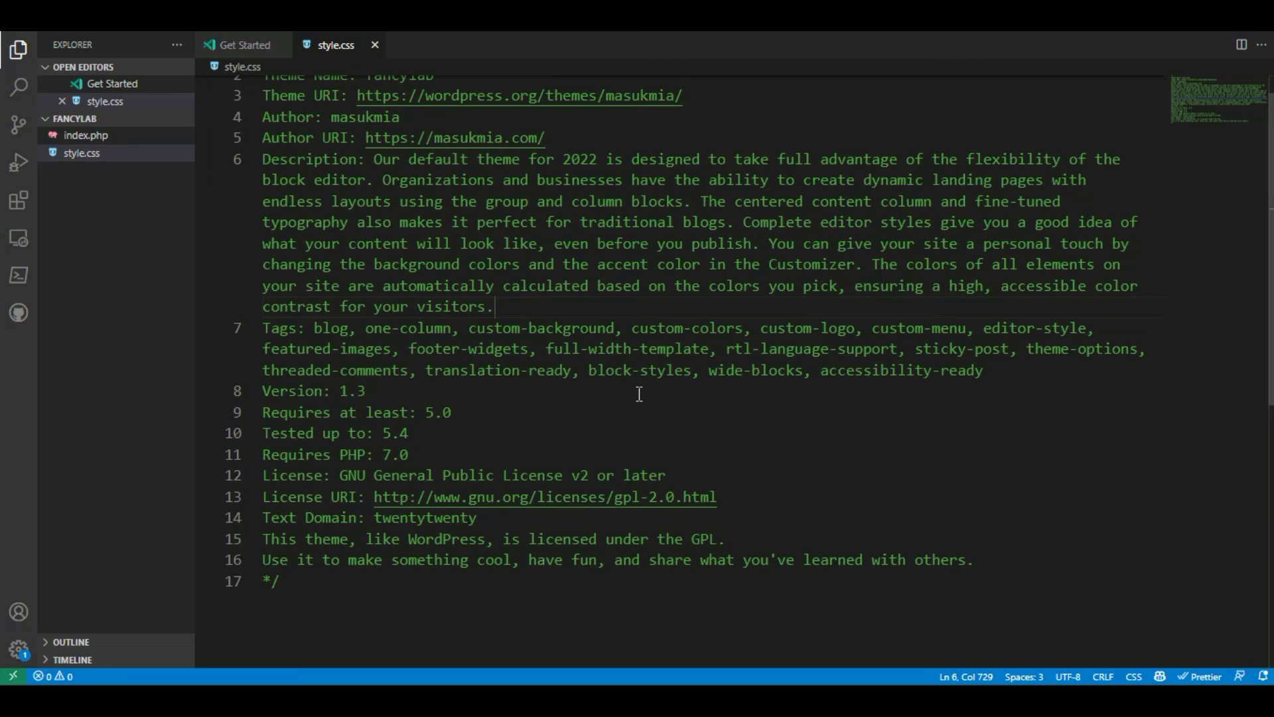
Set the theme Version to 1.0.2 and Requires at least to 5.2
click(386, 393)
key(BackSpace)
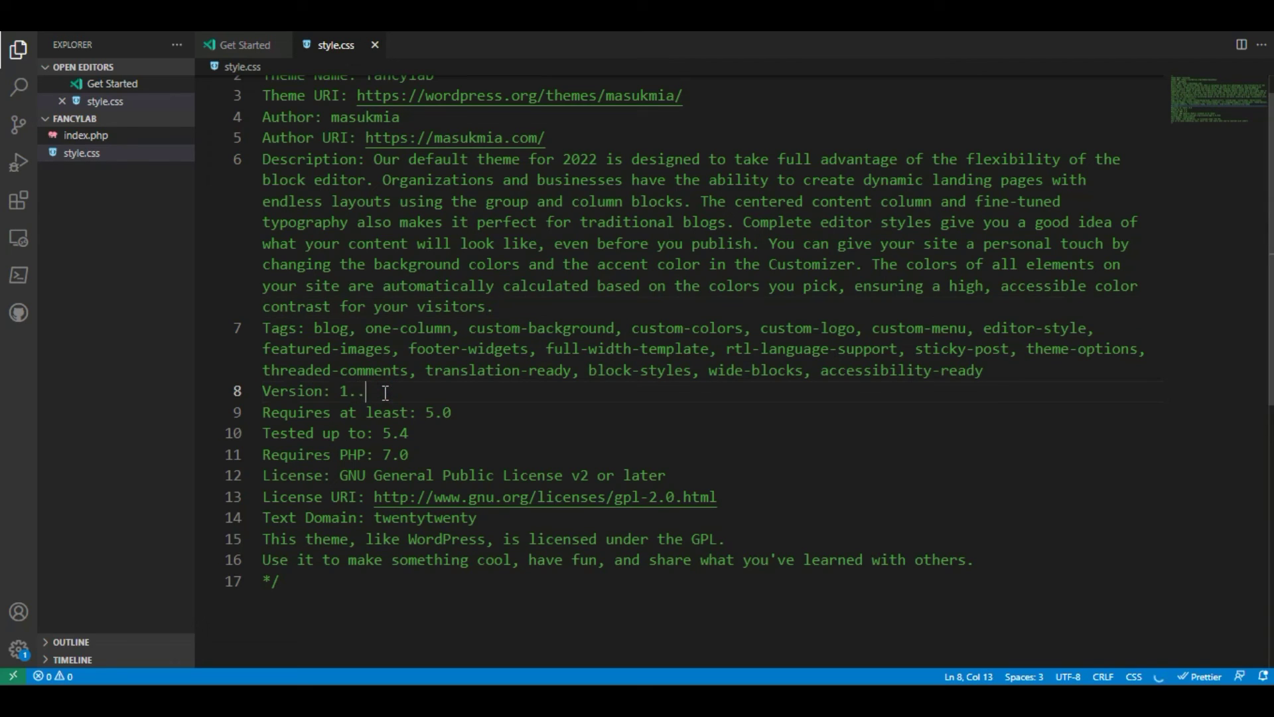
text(.)
key(BackSpace)
text(0)
key(Tab)
click(476, 420)
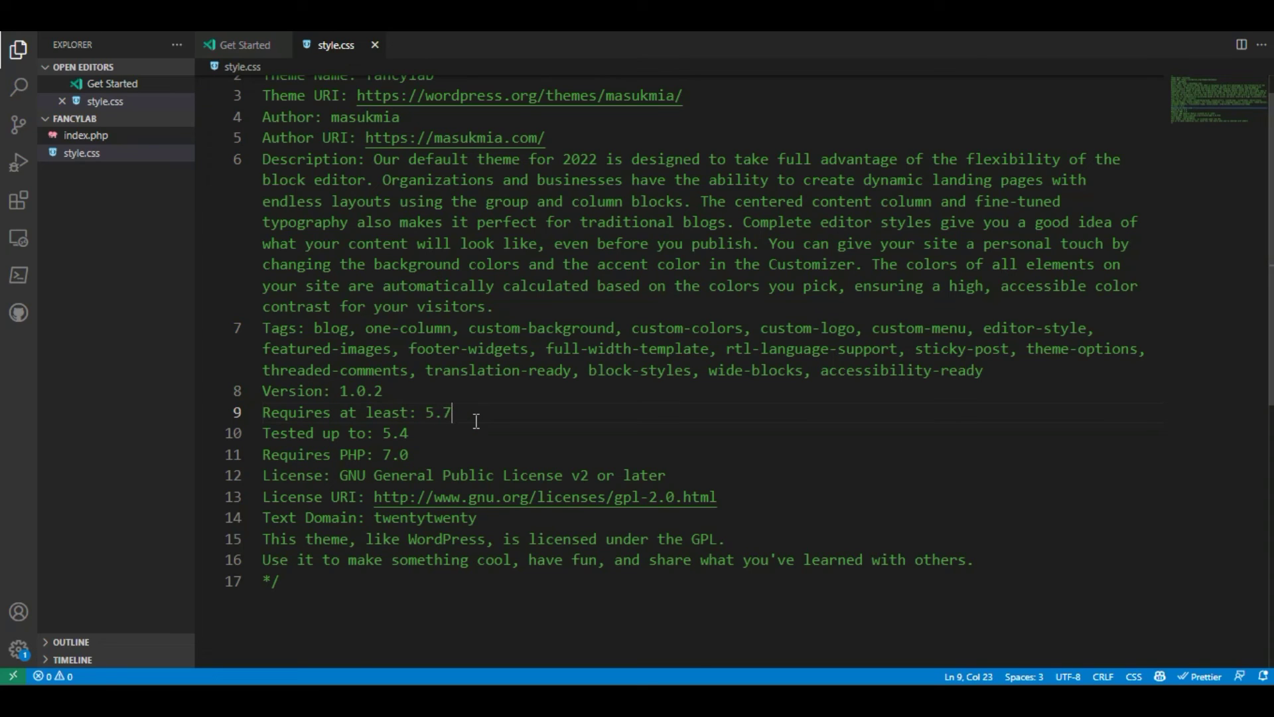
key(BackSpace)
key(Tab)
Change Requires PHP in the style.css header to 6.0
click(461, 446)
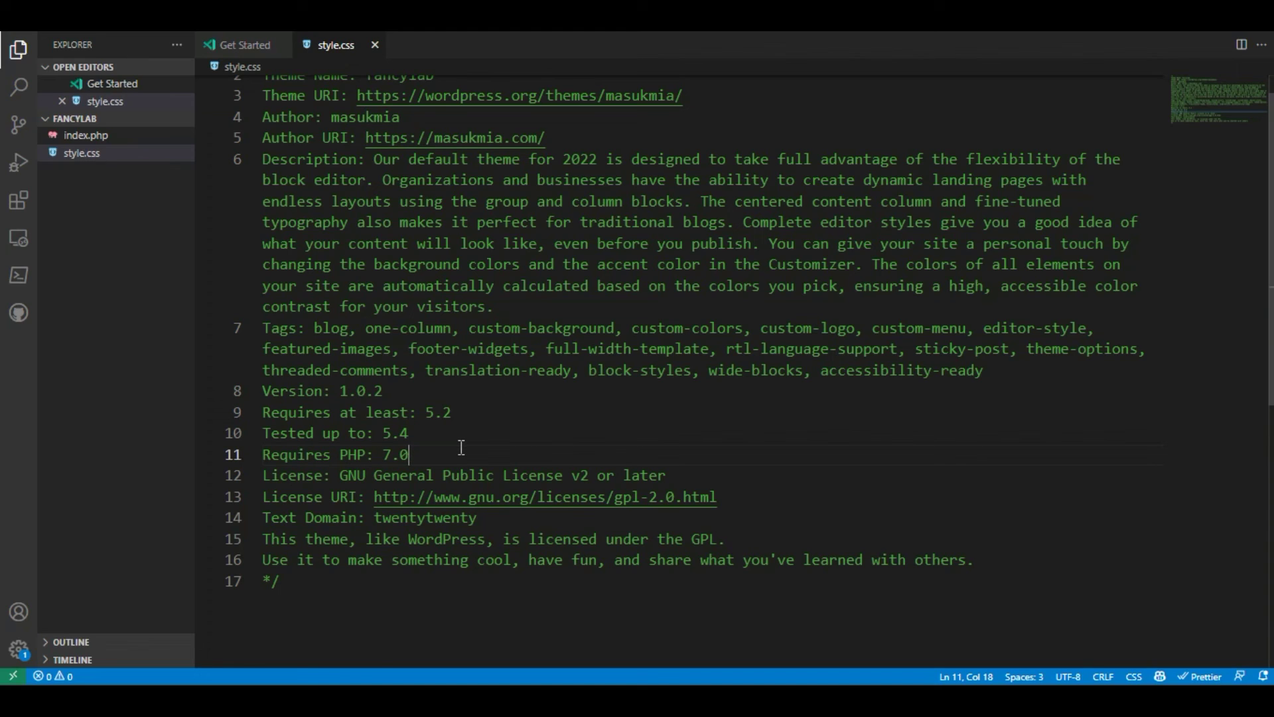
click(393, 455)
key(BackSpace)
text(5)
key(BackSpace)
text(6)
scroll(863, 444, up, 1)
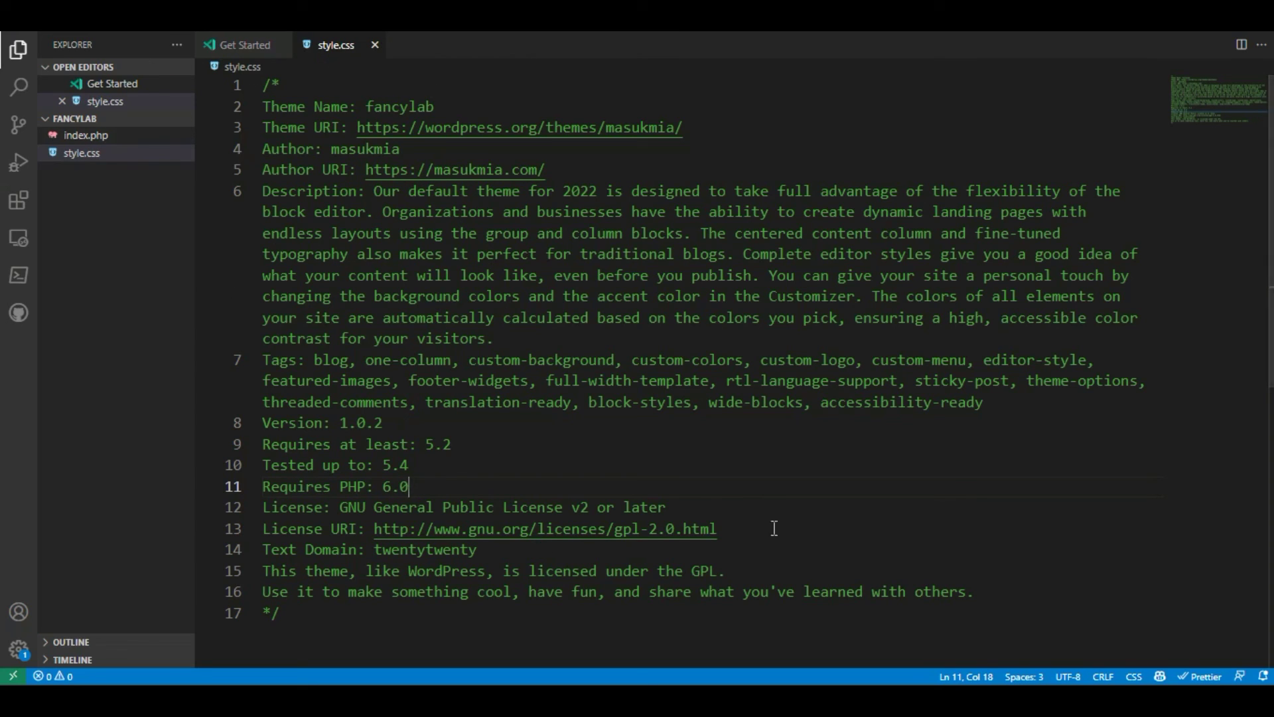
right_click(91, 211)
Copy screenshot.png from the course zip's Lesson 7 fancy-lab folder into themes\fancylab
click(91, 193)
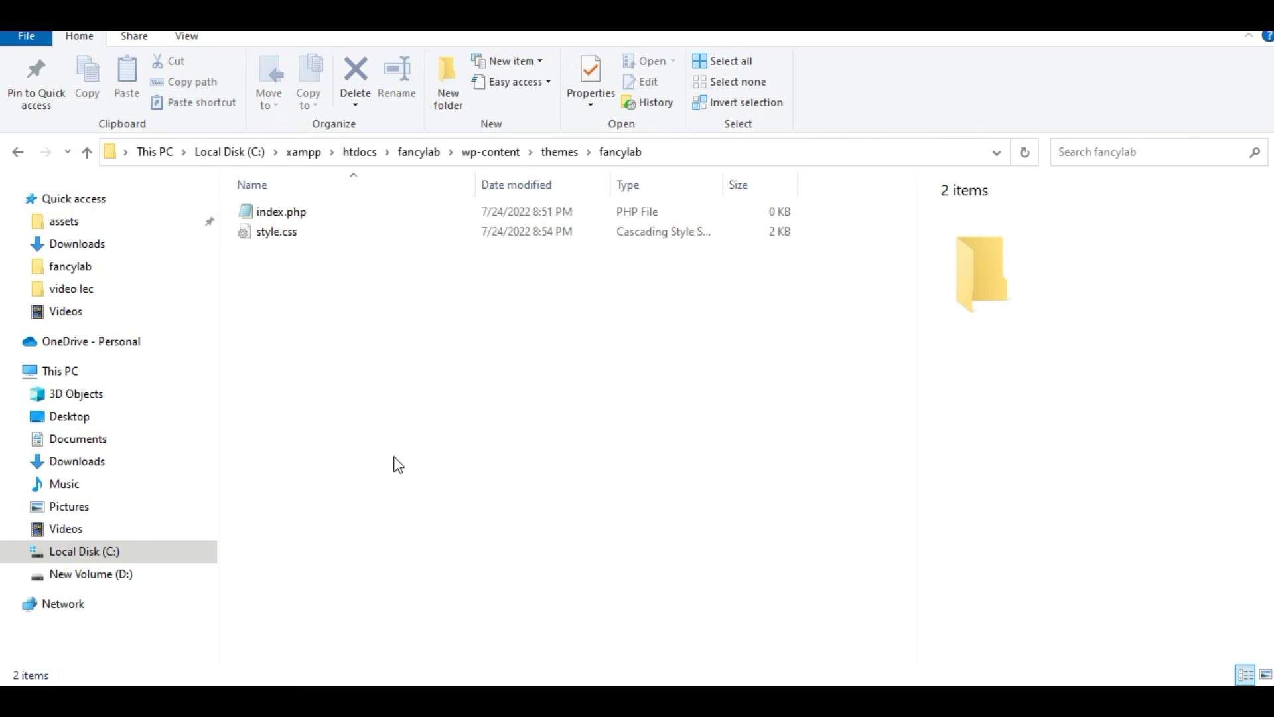
click(103, 461)
click(105, 463)
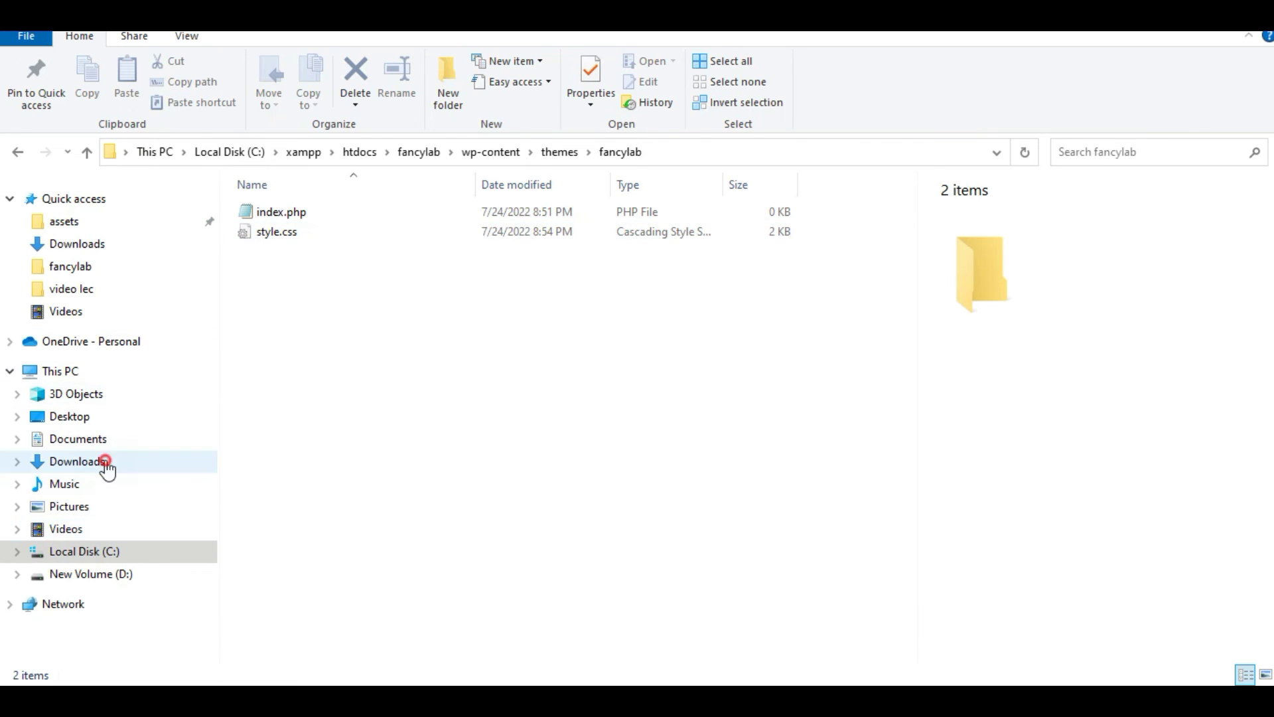
double_click(303, 237)
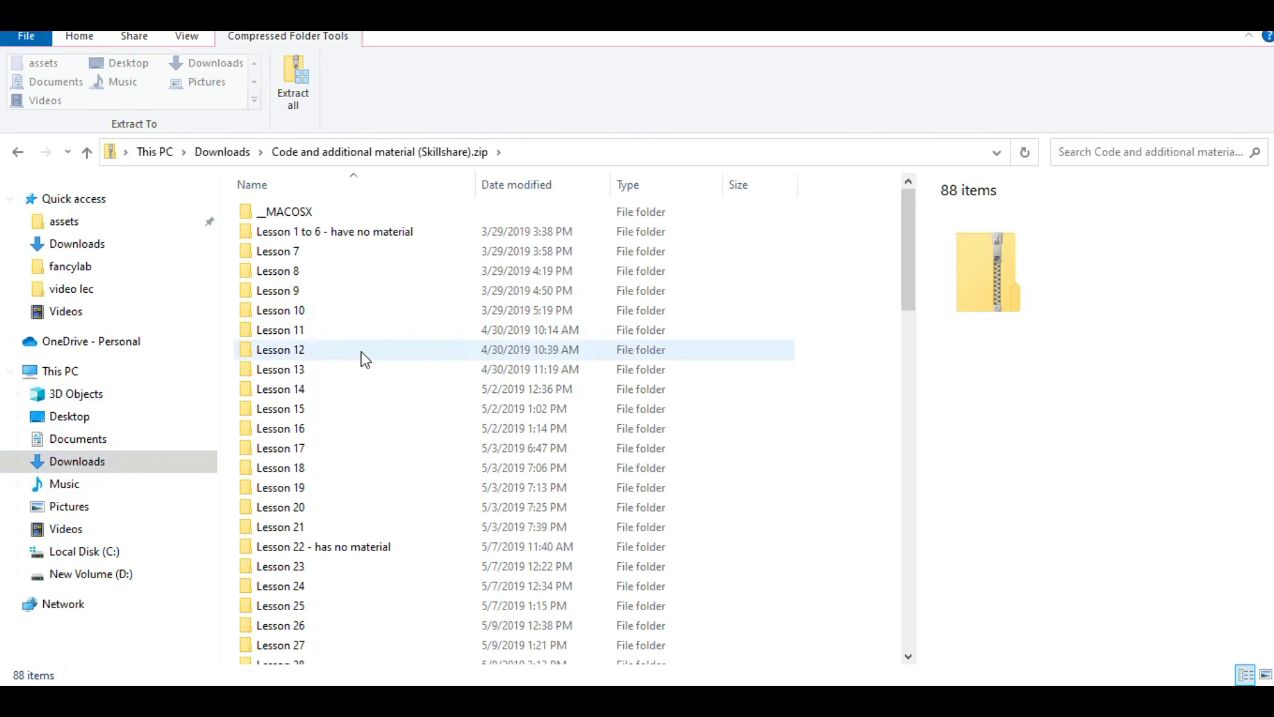
double_click(330, 253)
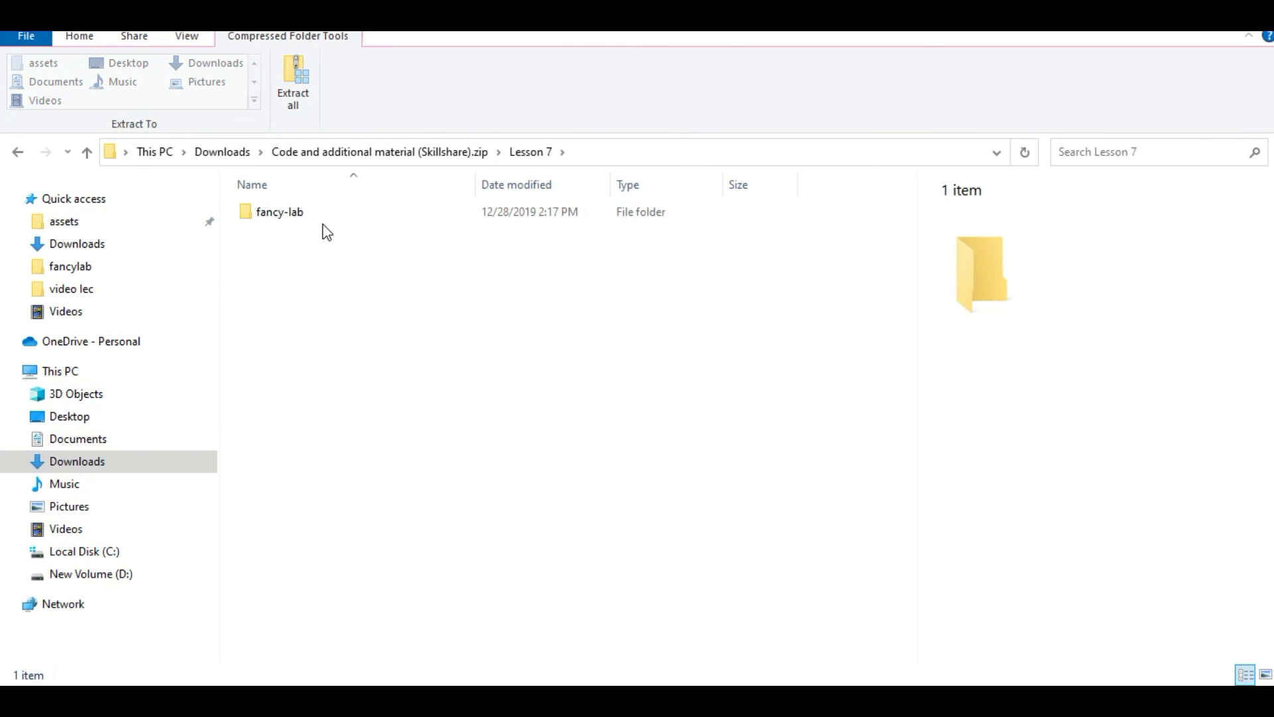
double_click(321, 213)
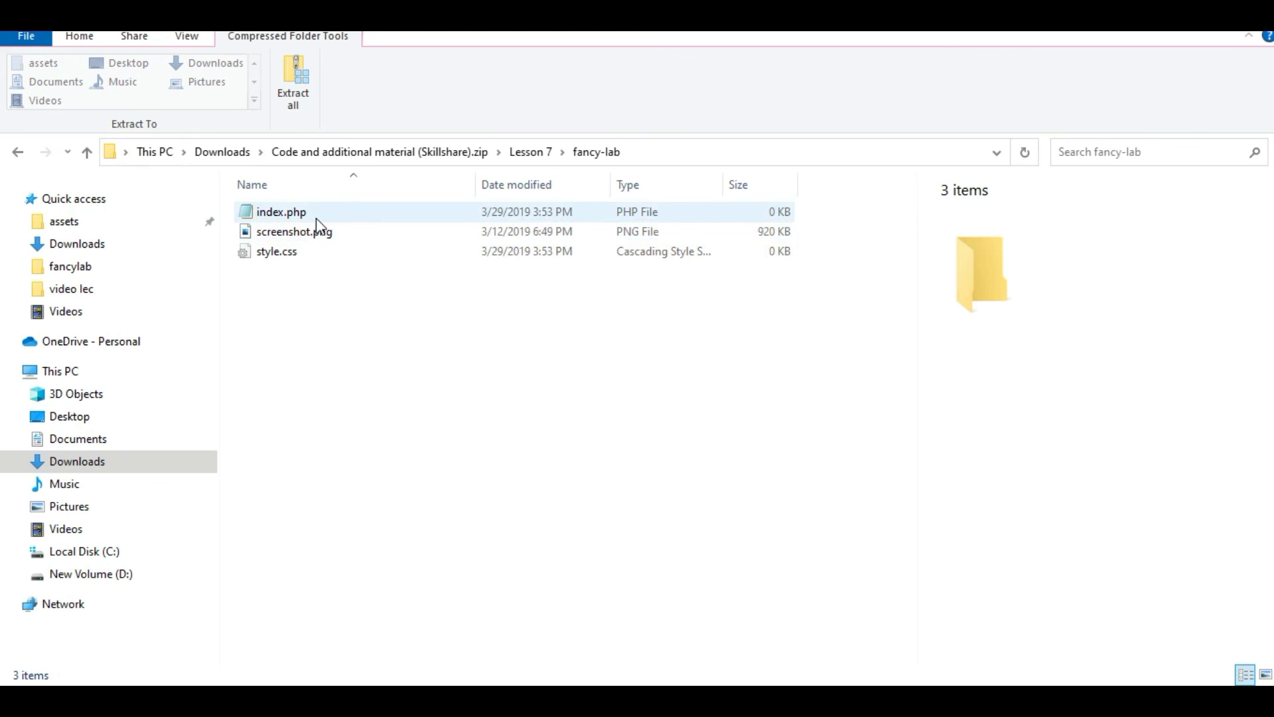
click(316, 231)
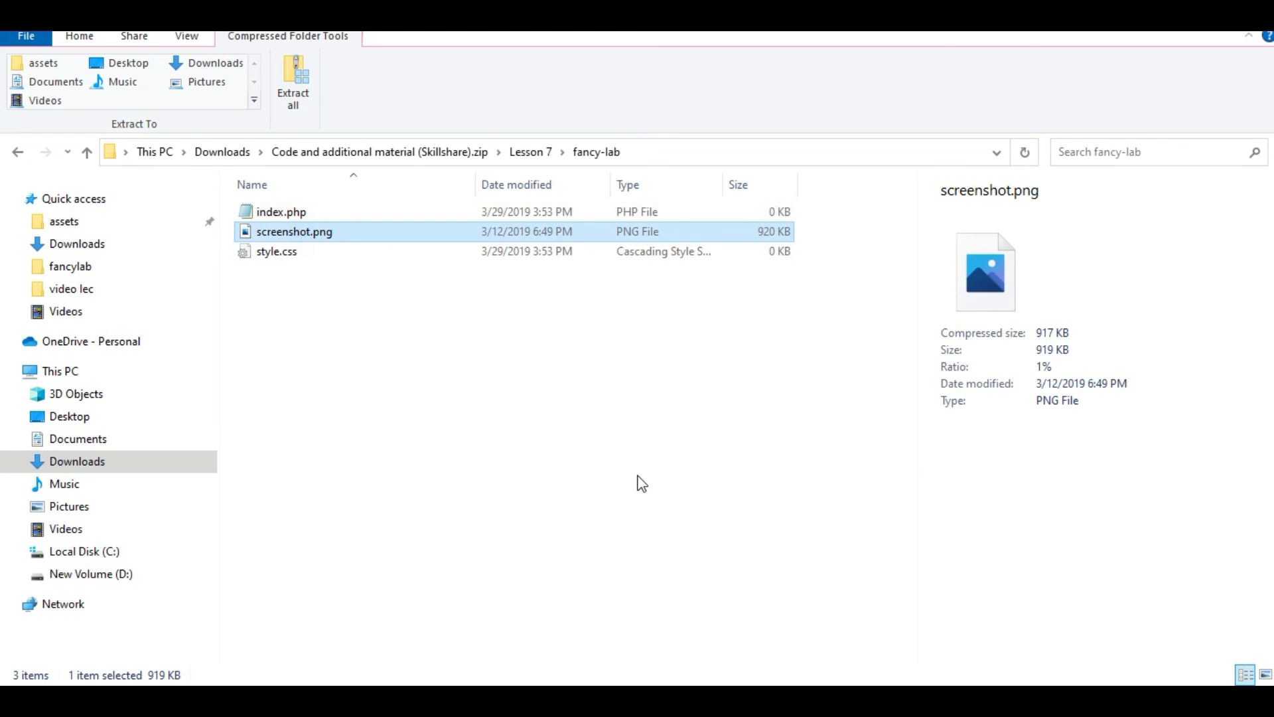
key(BackSpace)
key(BackSpace)
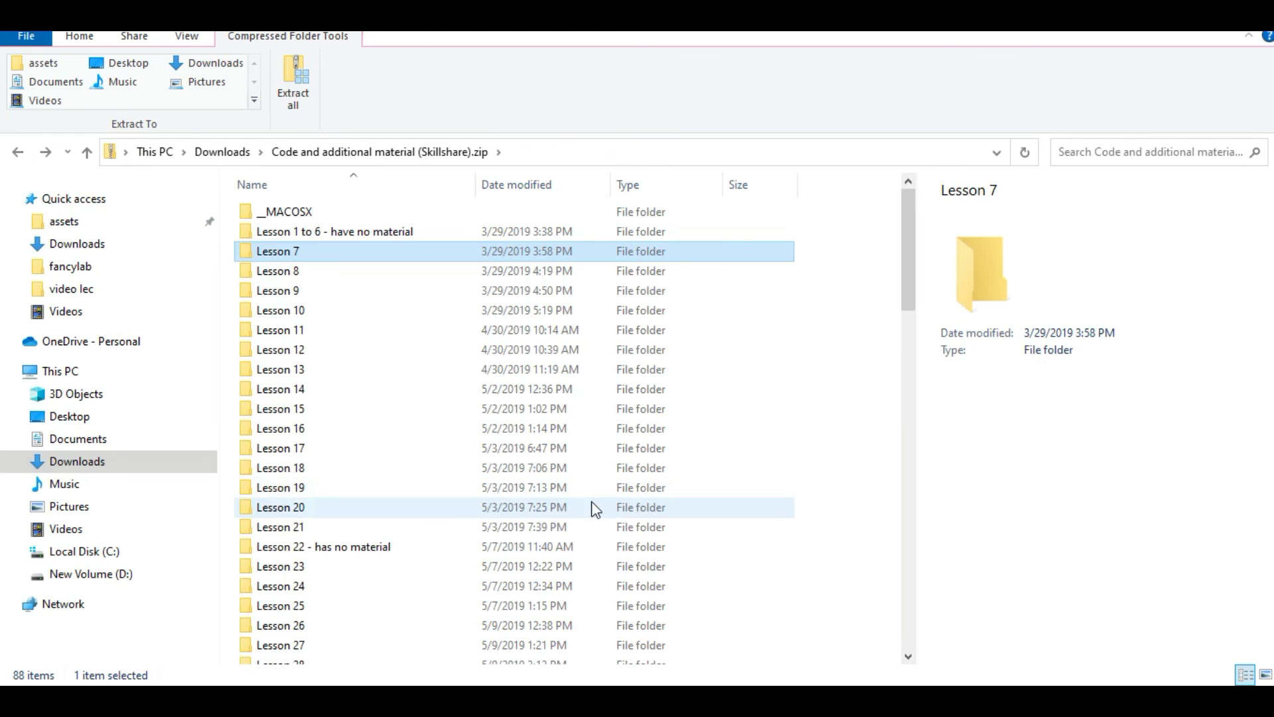
key(BackSpace)
key(BackSpace)
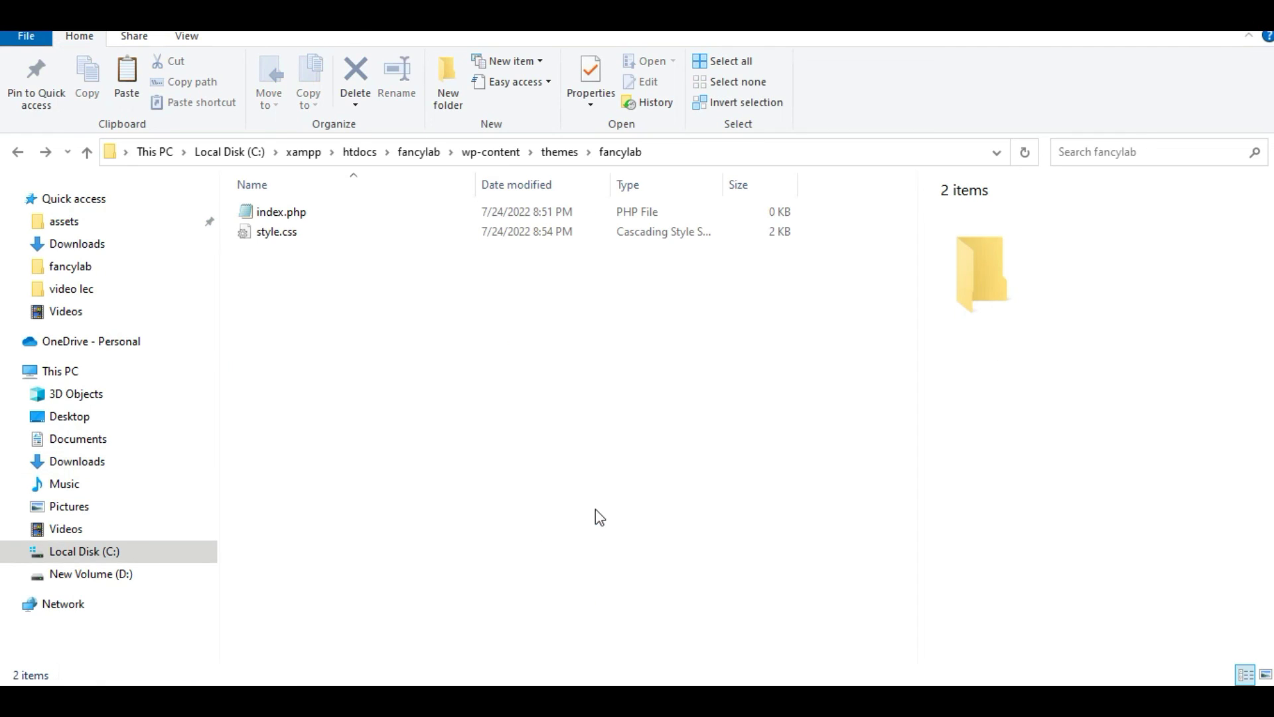
click(401, 353)
key(ctrl+v)
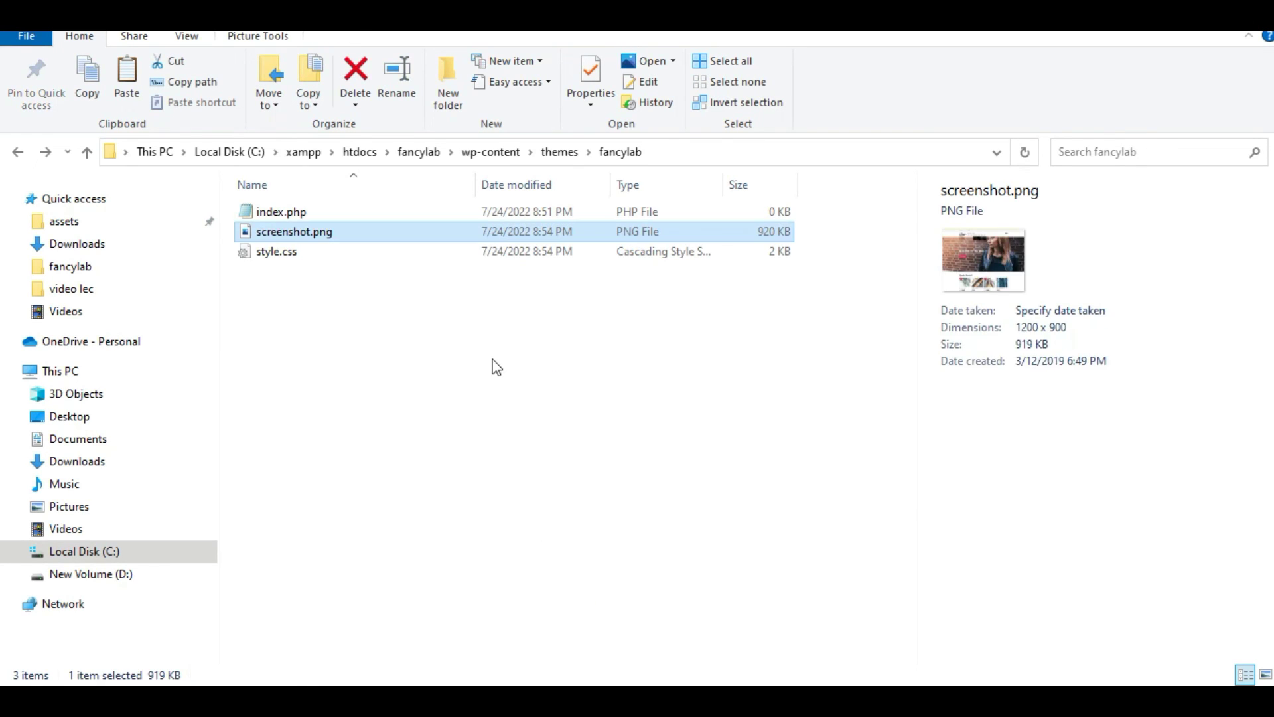
click(497, 366)
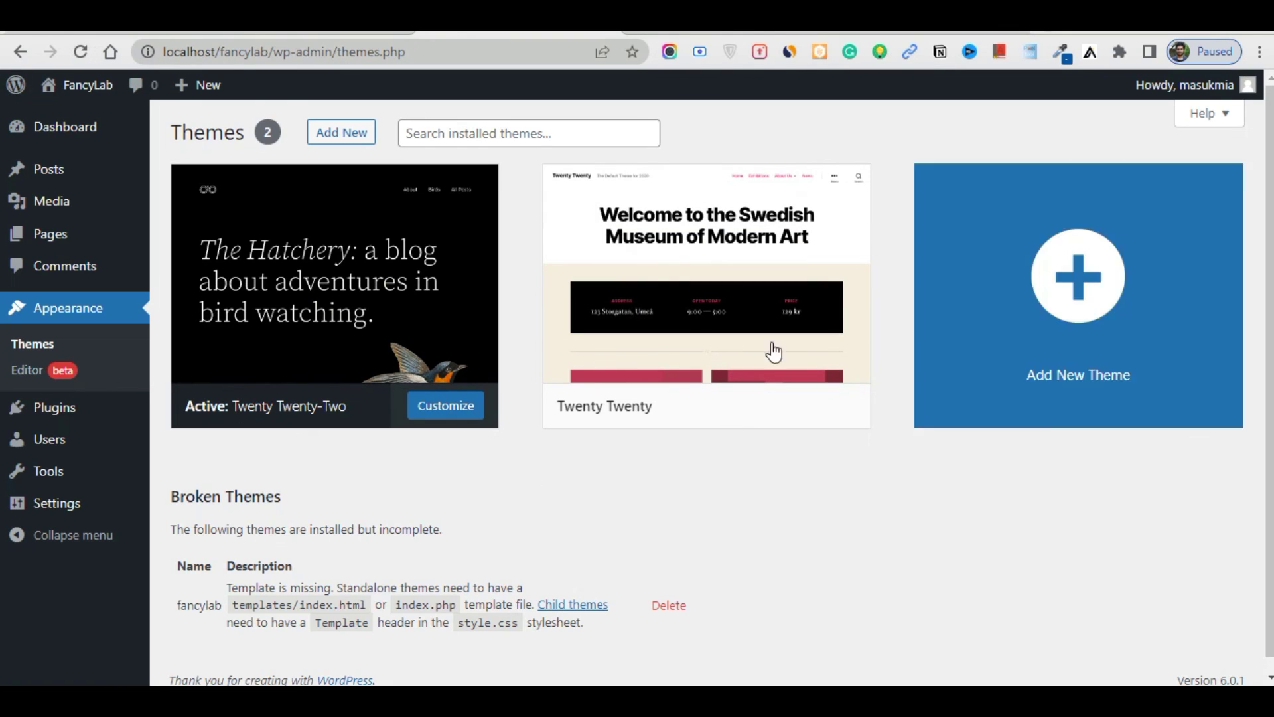
Reload the Themes page and activate the fancylab theme
click(81, 53)
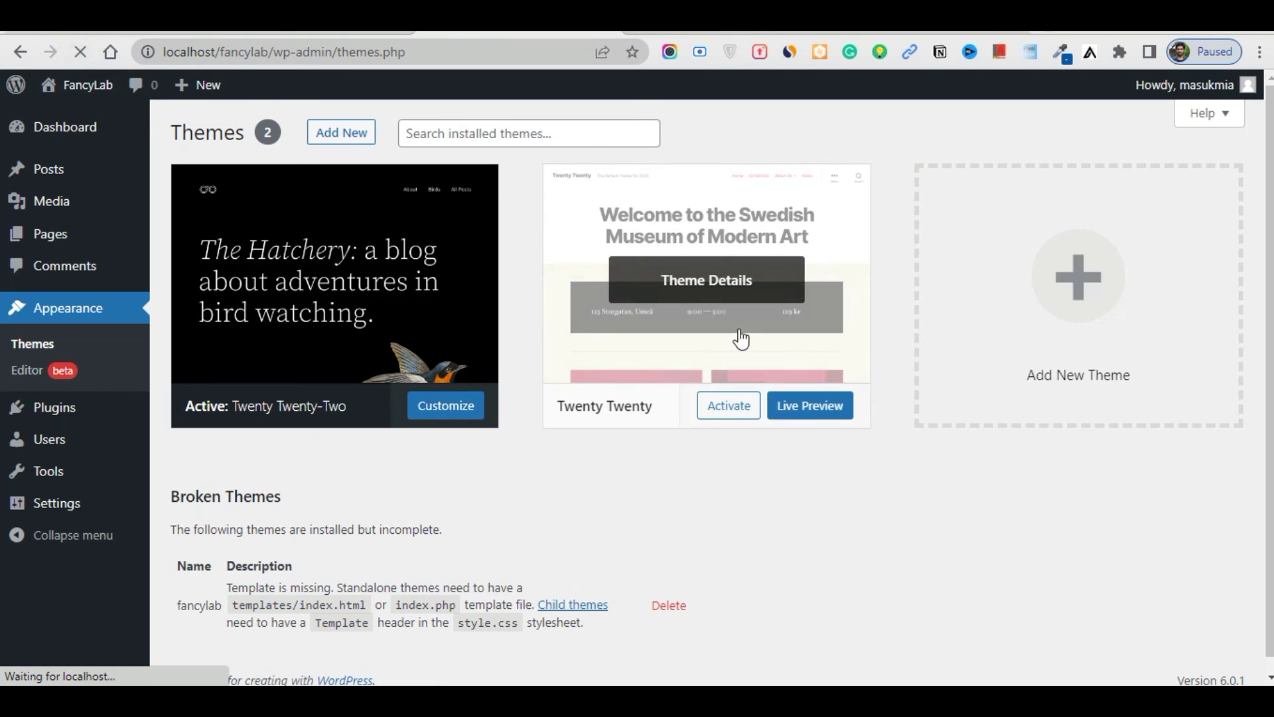
mouse_move(678, 345)
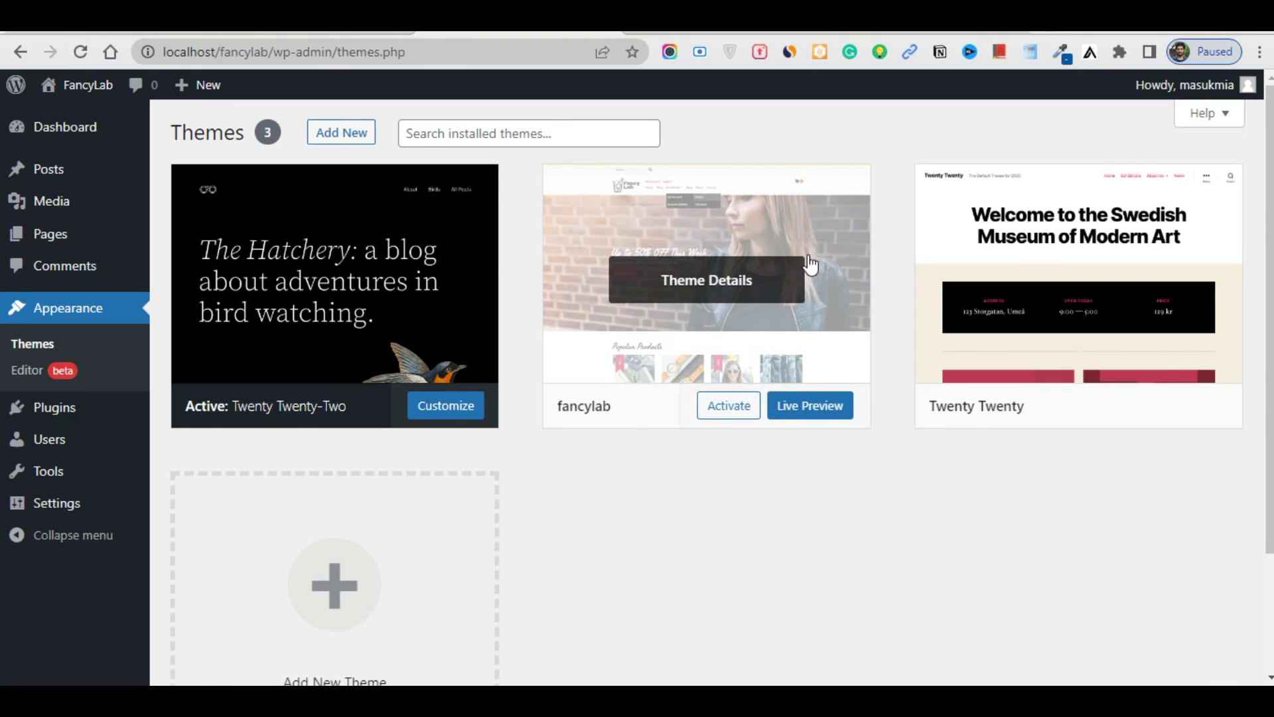
click(730, 412)
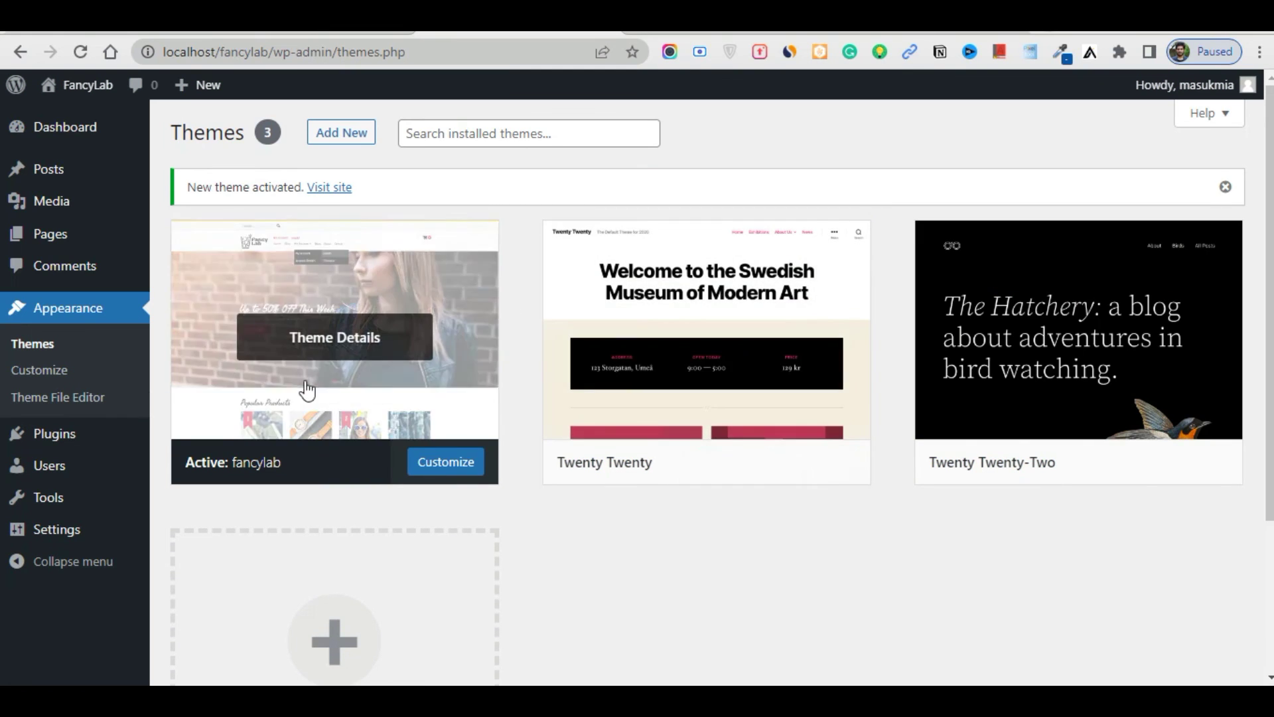
Delete the Twenty Twenty and Twenty Twenty-Two themes from their Theme Details panels
click(672, 325)
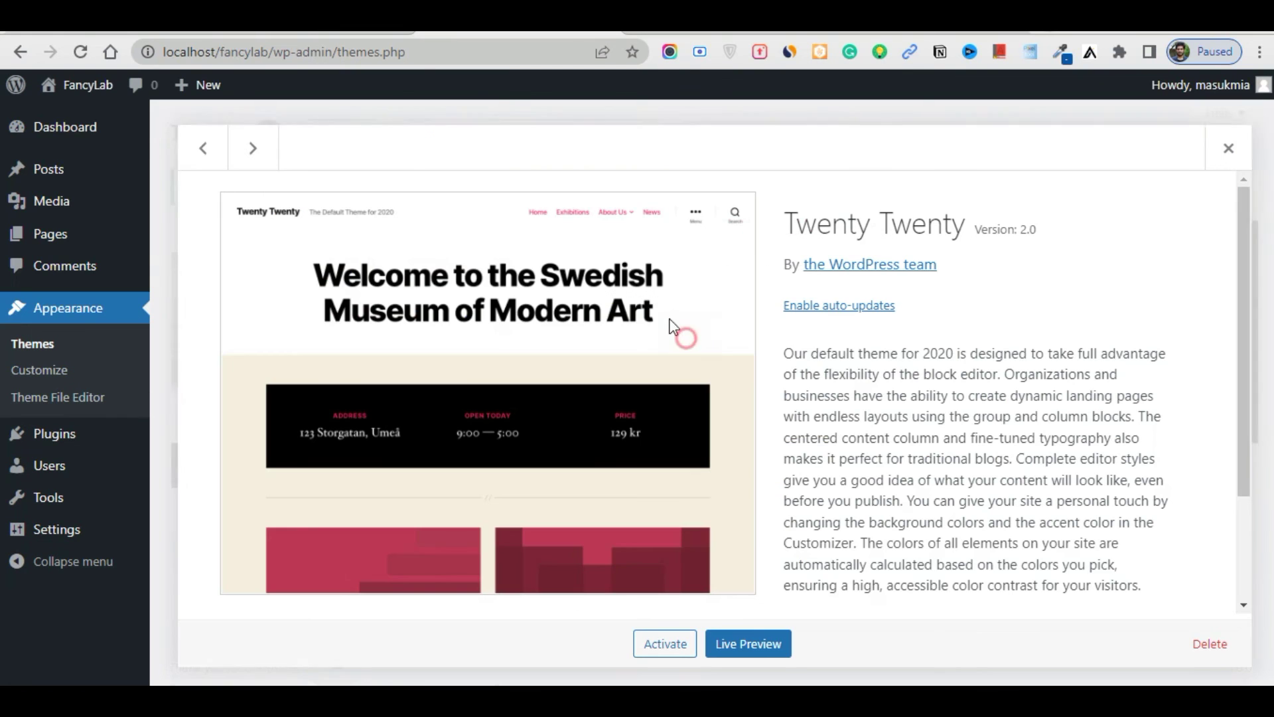
click(1208, 644)
click(730, 199)
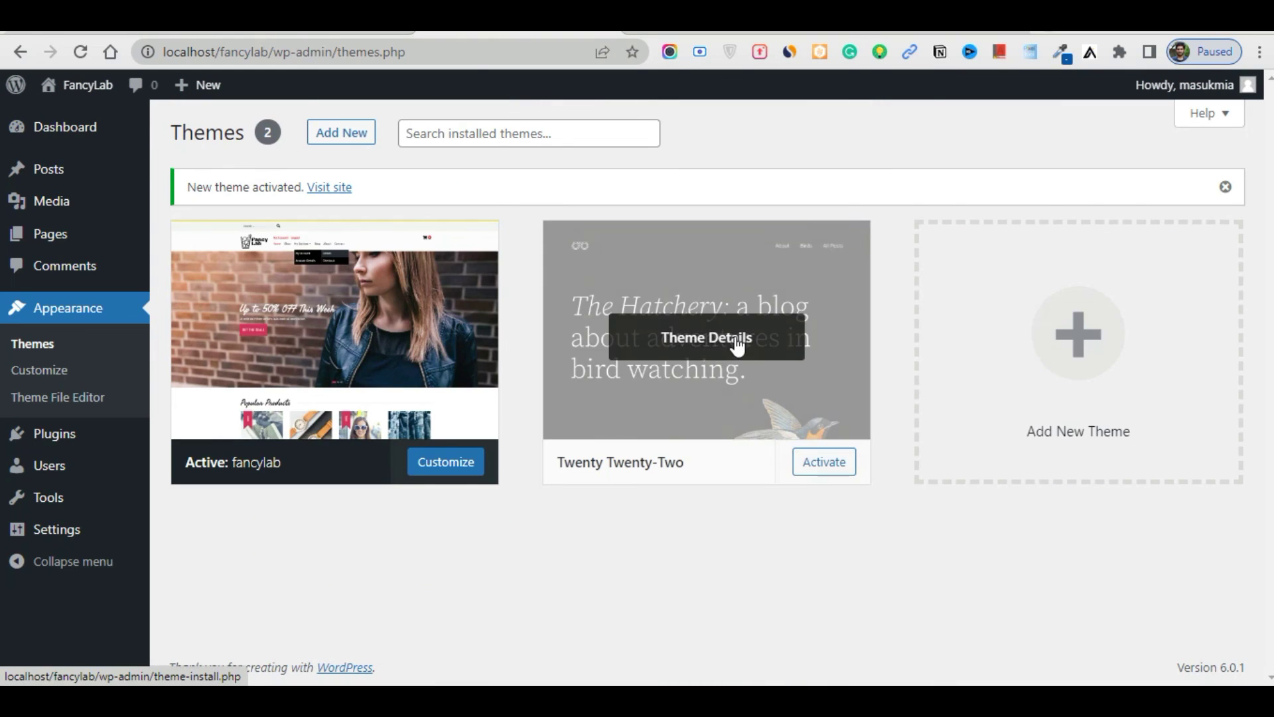
click(737, 343)
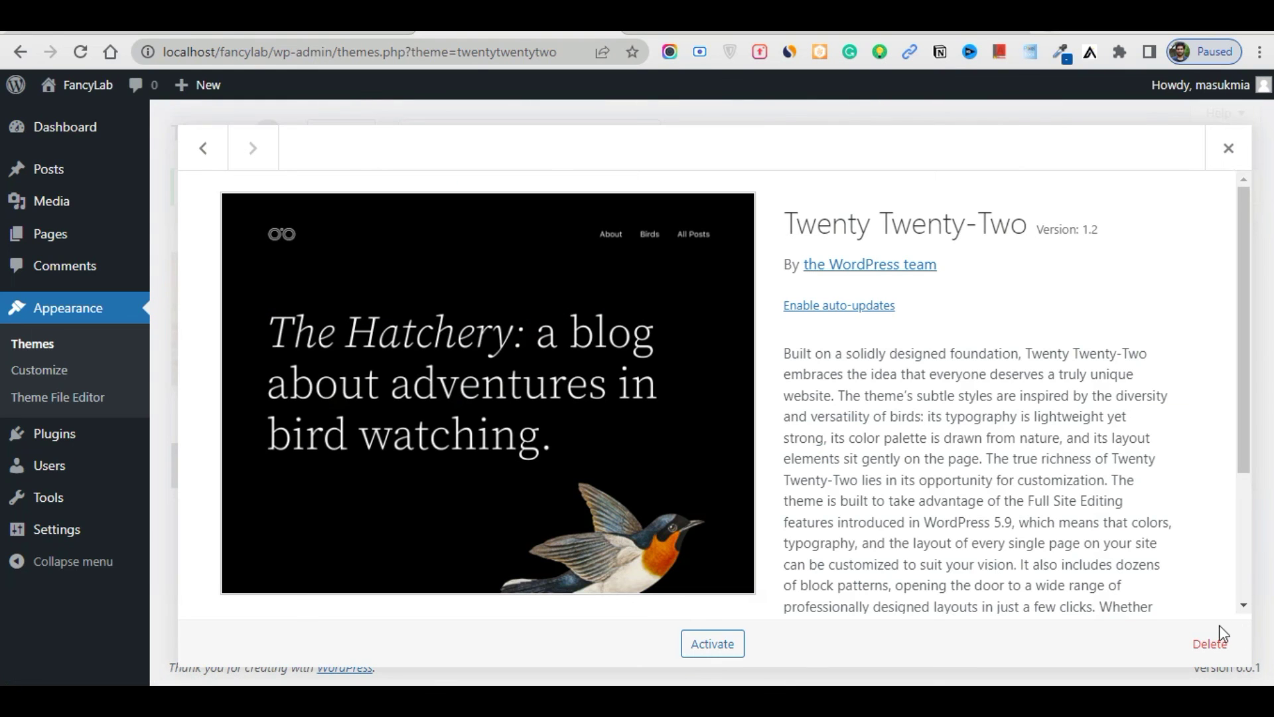
click(1208, 644)
click(730, 195)
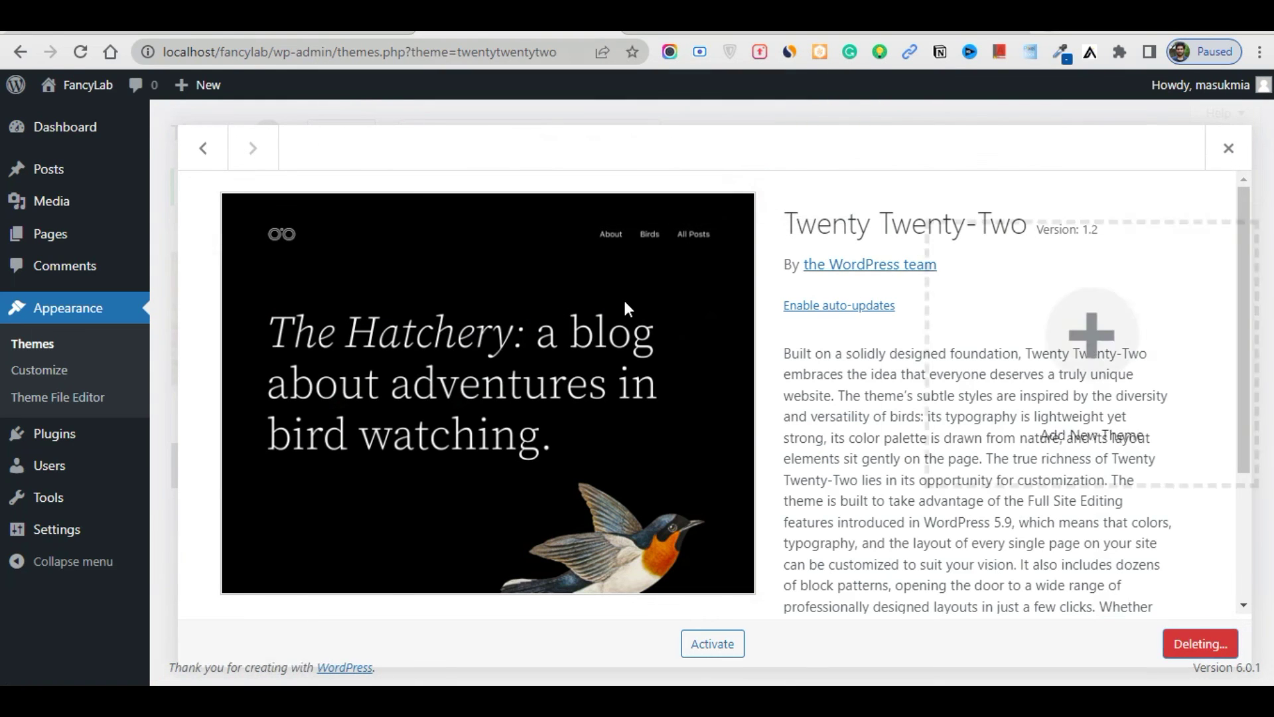
scroll(464, 305, down, 3)
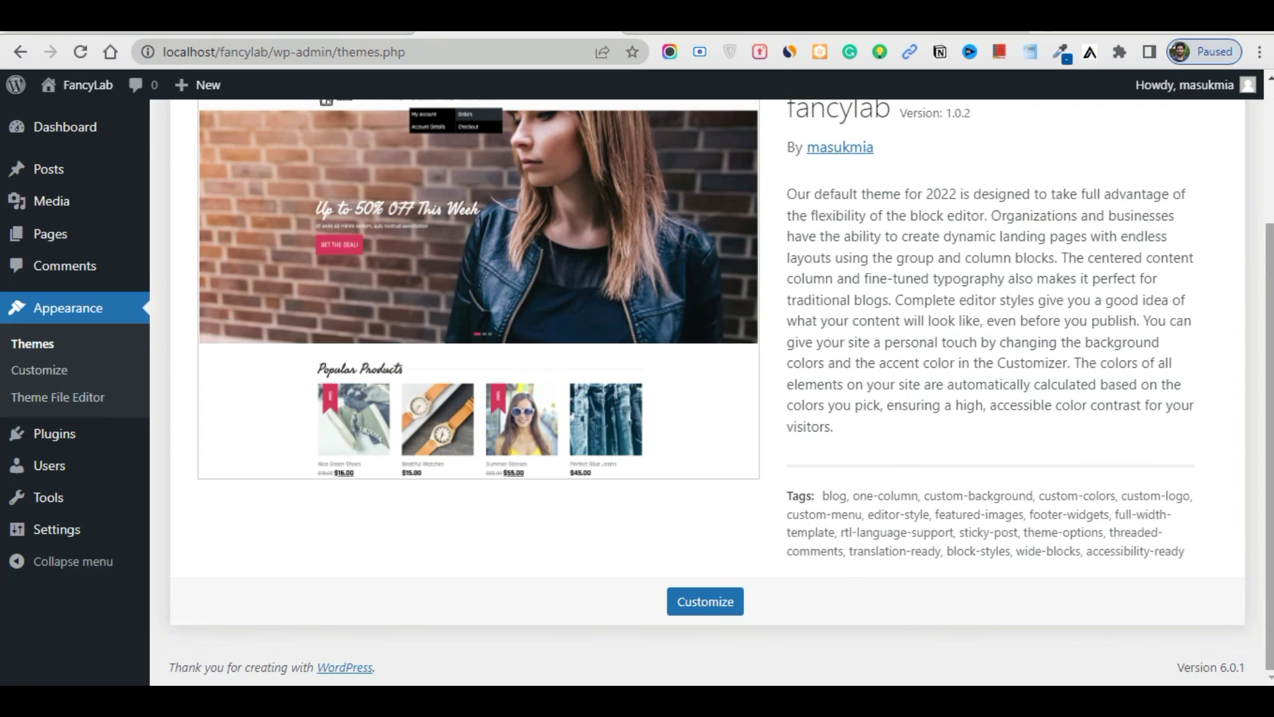
scroll(971, 344, up, 3)
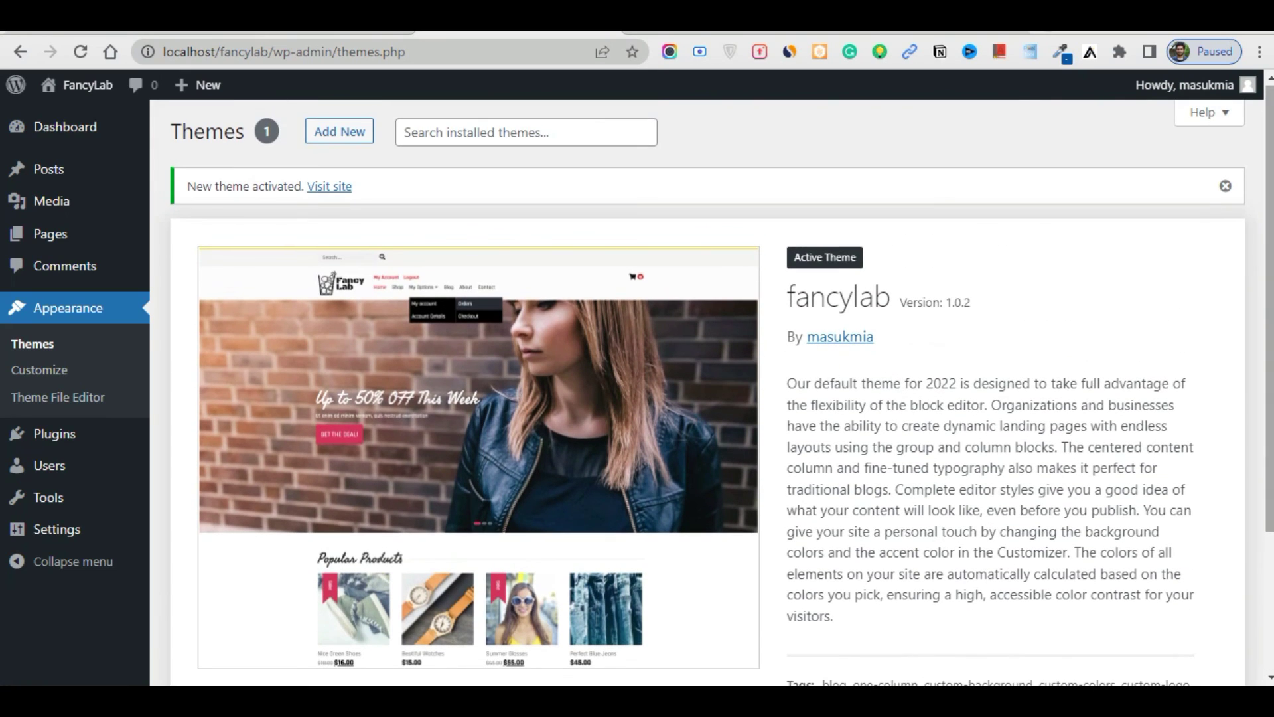
scroll(1145, 463, down, 3)
scroll(835, 401, up, 3)
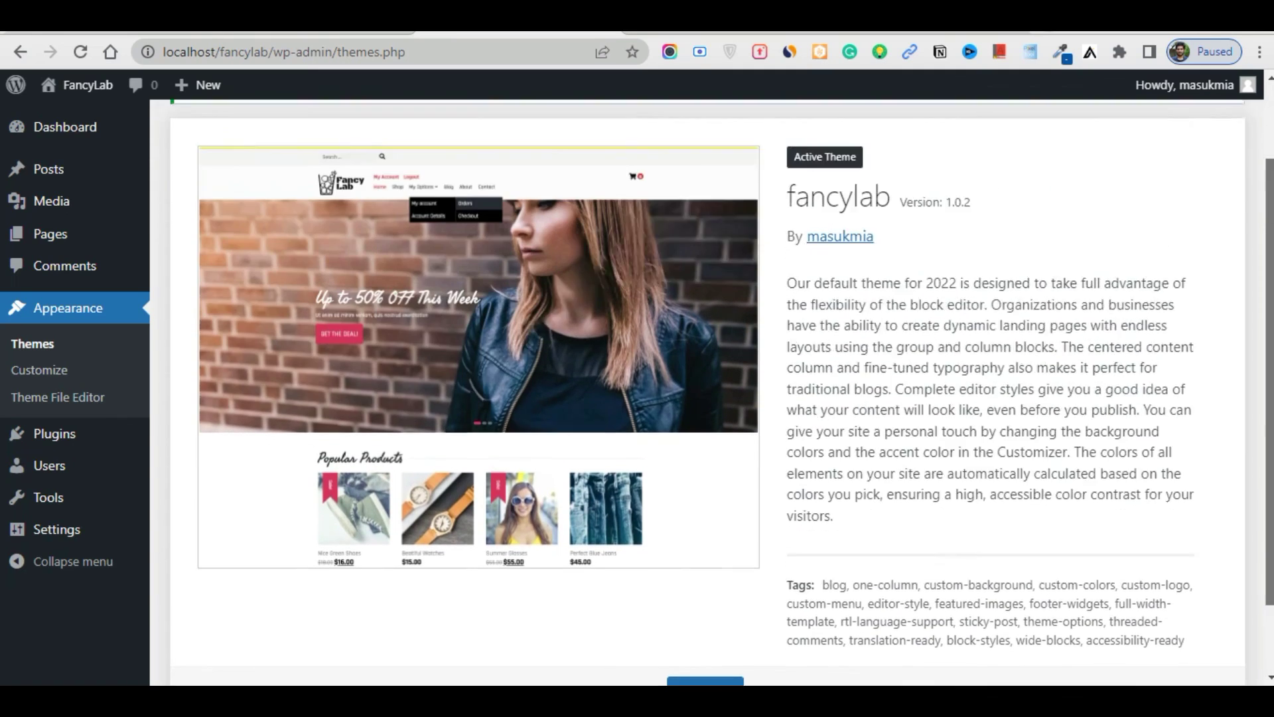